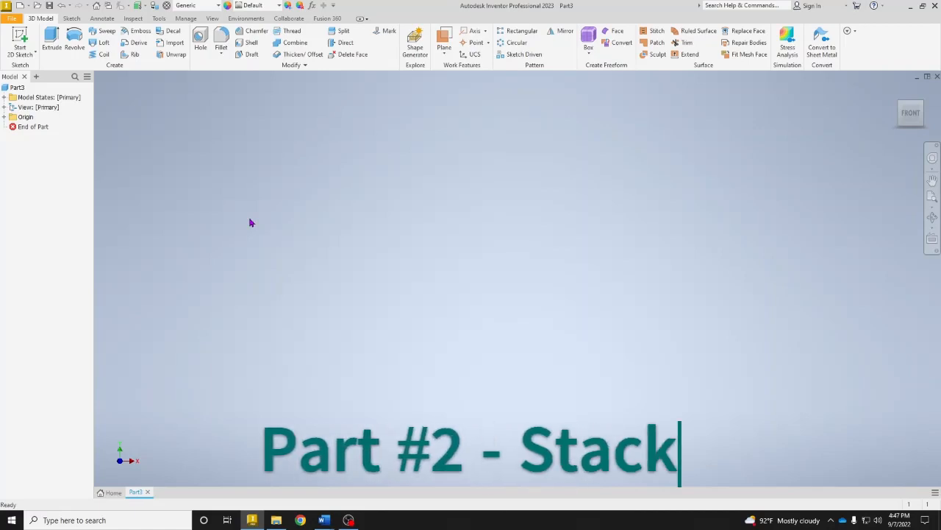
Start a 2D sketch on the XY plane.
left_click(20, 38)
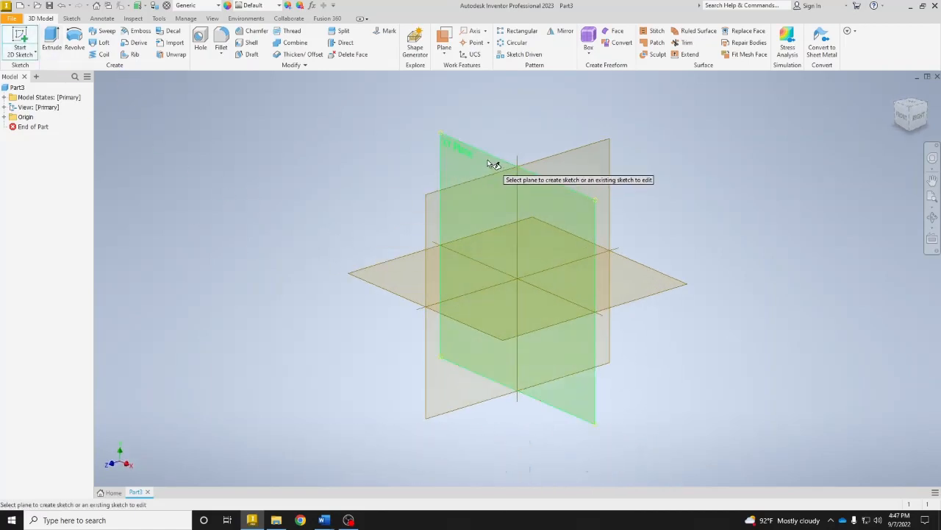
left_click(493, 163)
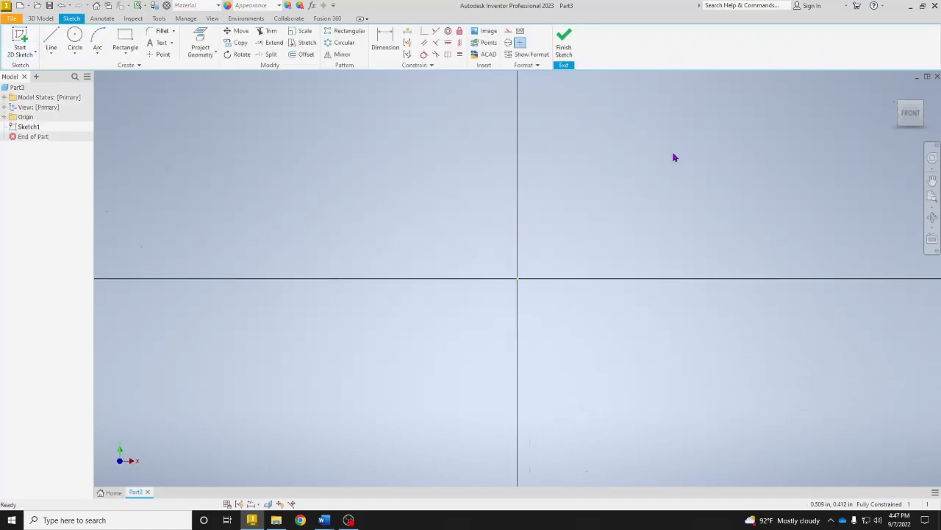
mouse_move(672, 155)
middle_mouse_down()
mouse_move(573, 280)
mouse_move(486, 341)
middle_mouse_up()
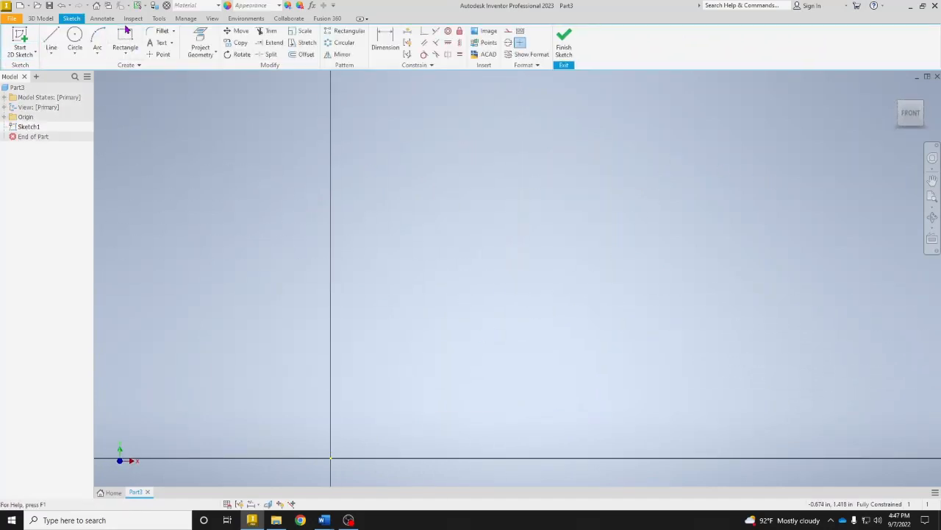
Sketch the profile's stepped inner side from the origin: about 0.51 in up, 0.30 in across, 1.18 in up and 0.30 in across.
left_click(51, 41)
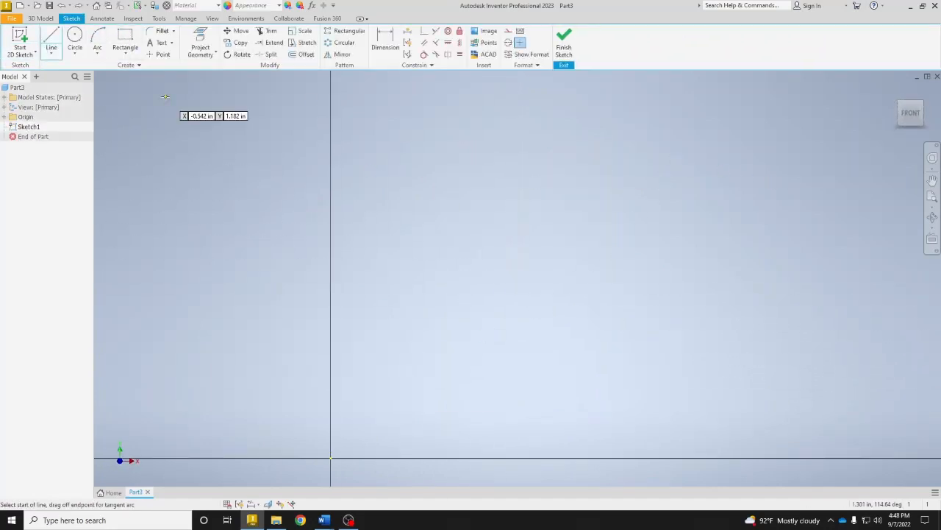
left_click(332, 459)
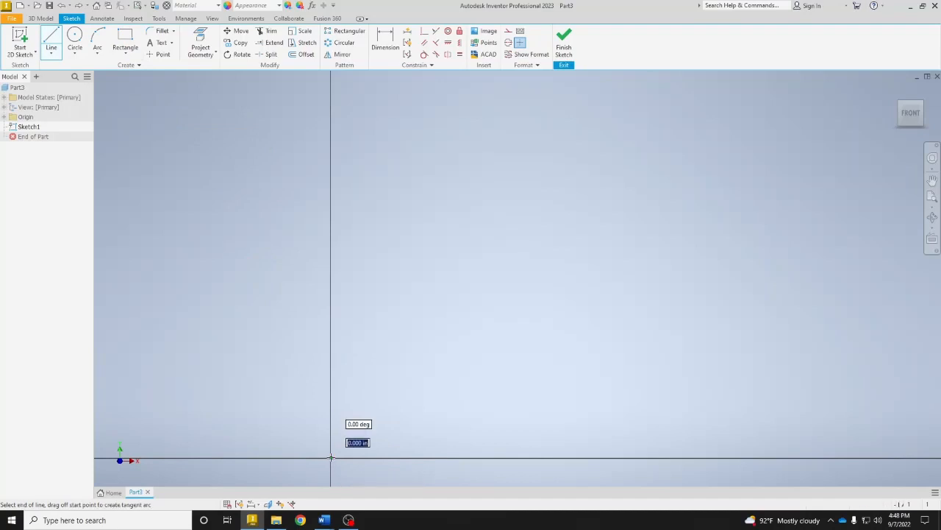
left_click(332, 301)
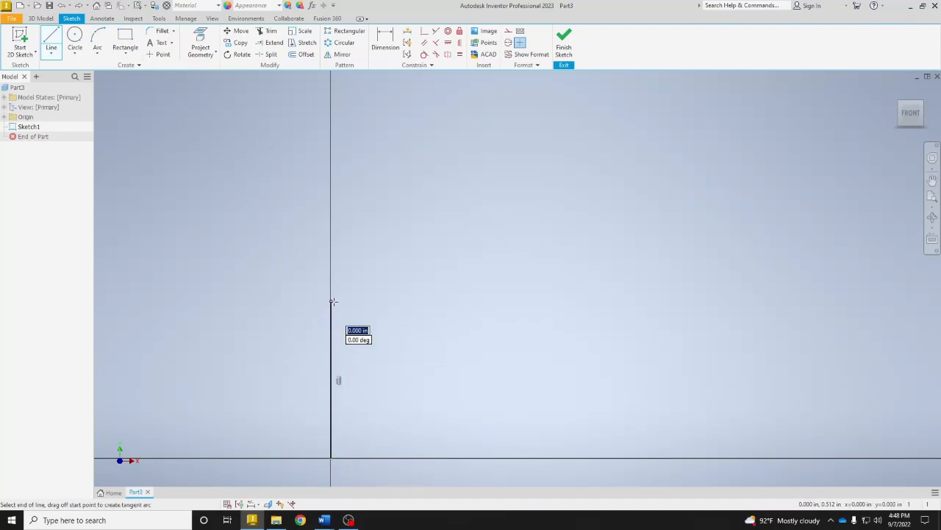
left_click(423, 301)
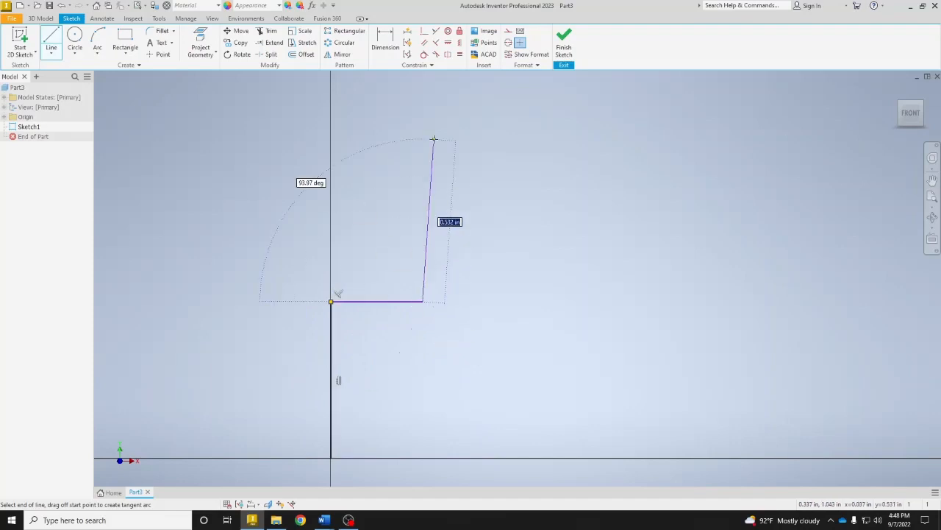
scroll(408, 250, "down", 3)
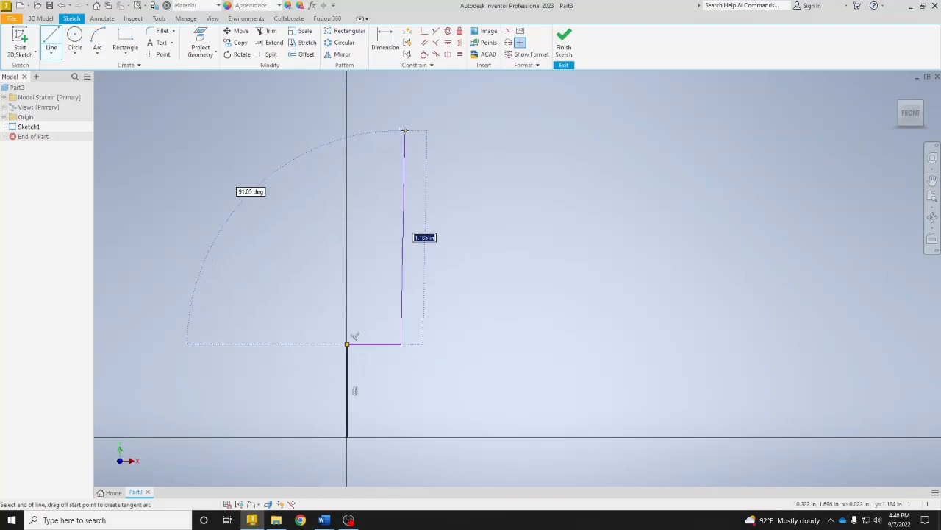
left_click(402, 134)
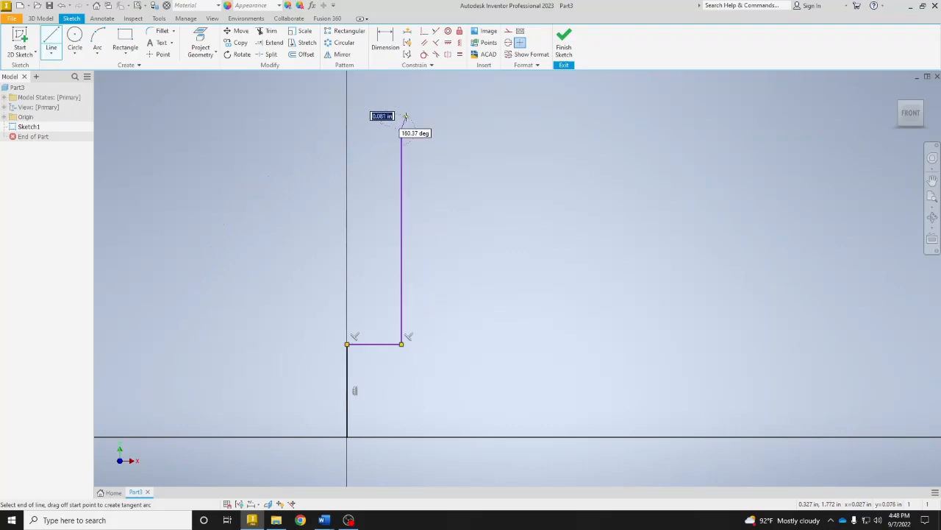
left_click(454, 131)
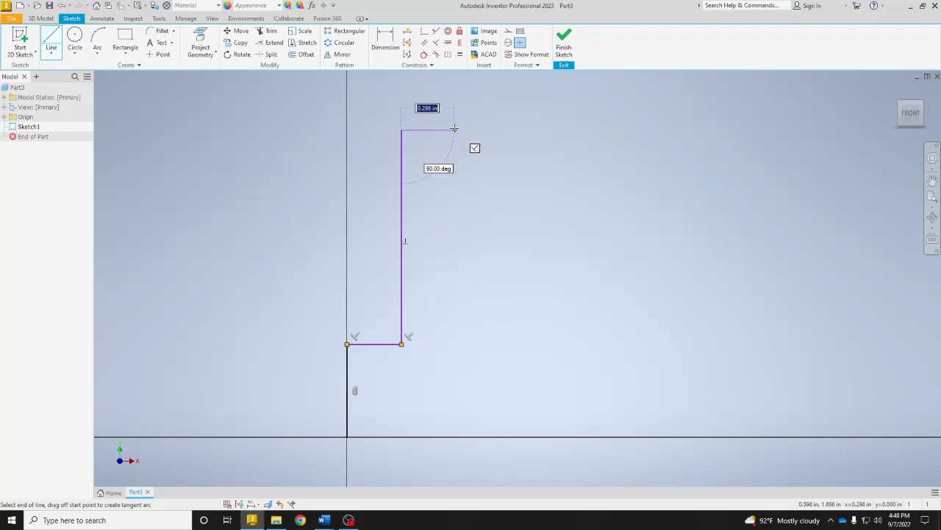
Complete the closed profile with a short upper step, outward and inward slopes, a vertical lower edge and an about 0.64 in base back to the origin.
scroll(426, 97, "up", 3)
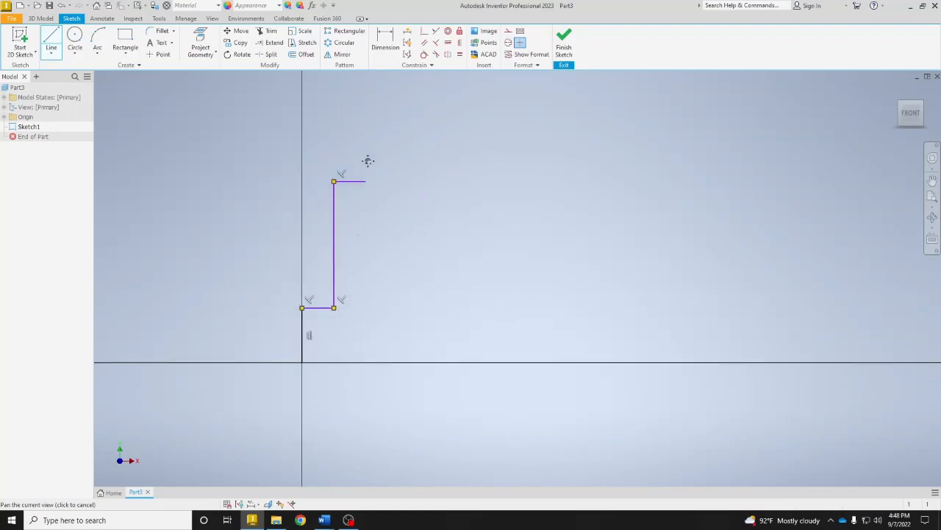
left_click(382, 153)
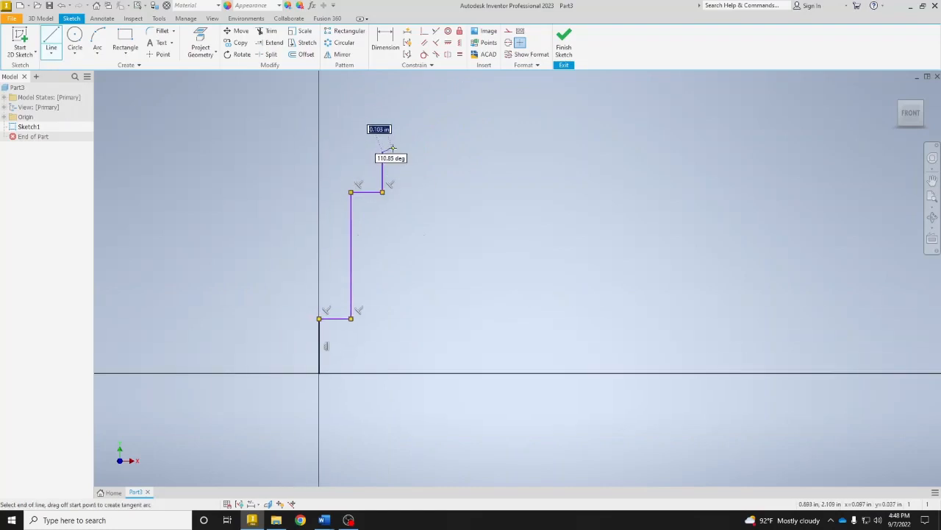
left_click(399, 152)
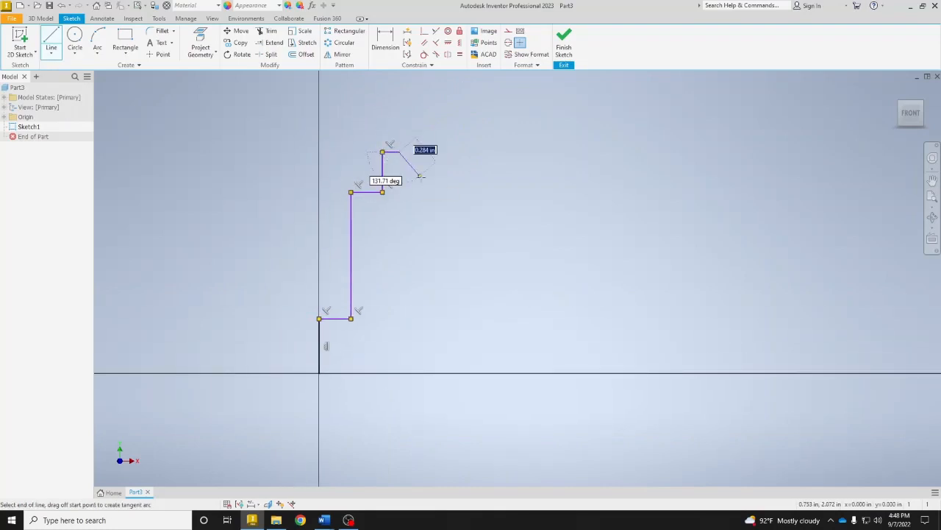
left_click(454, 223)
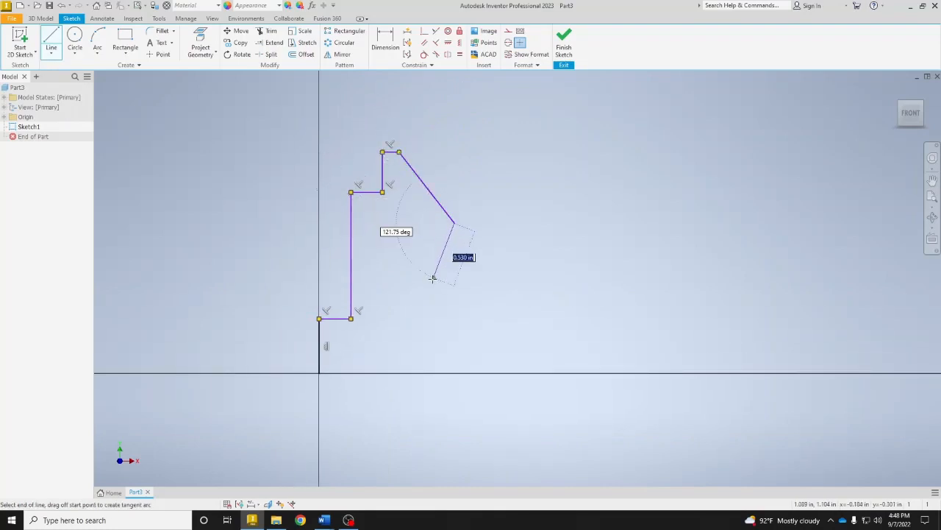
left_click(386, 327)
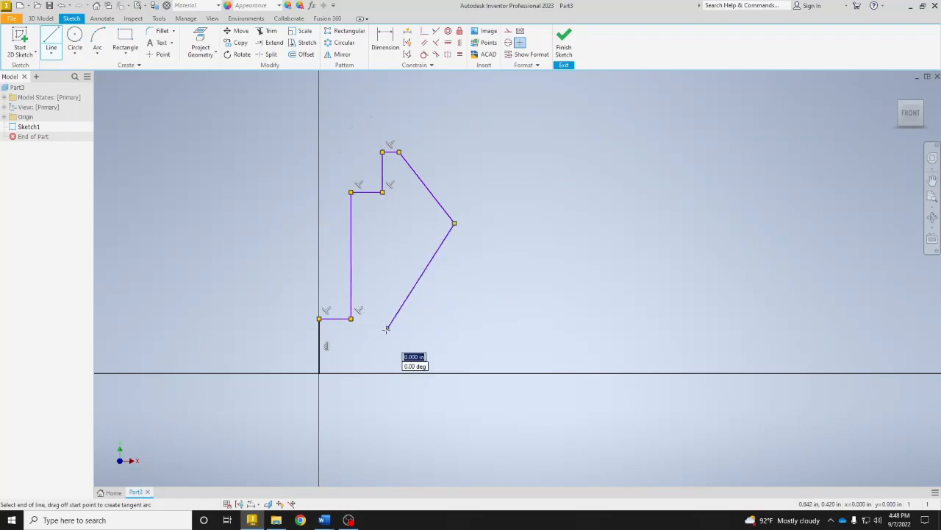
left_click(387, 373)
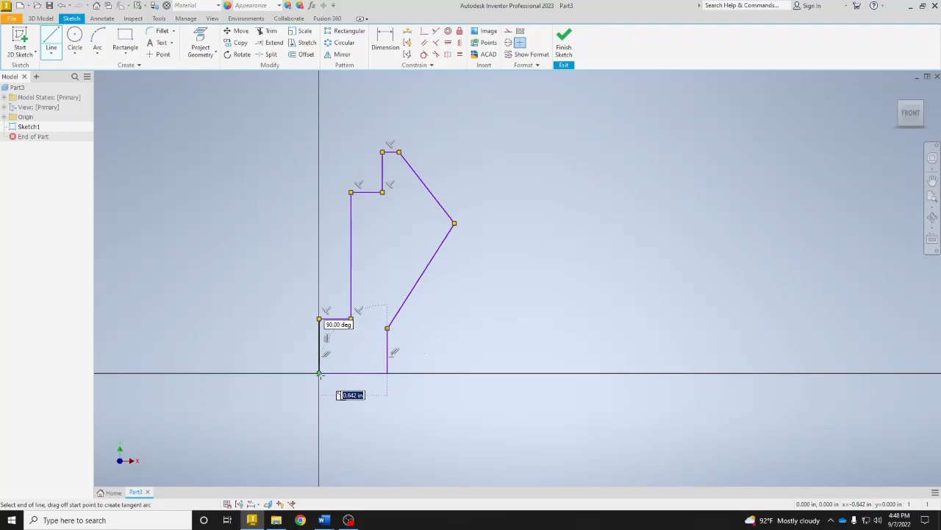
left_click(319, 373)
right_click(450, 353)
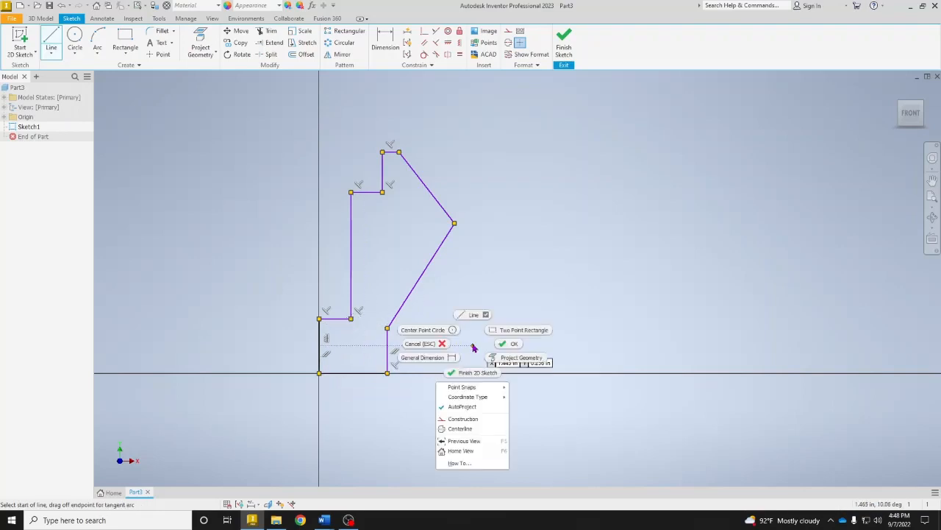
left_click(504, 343)
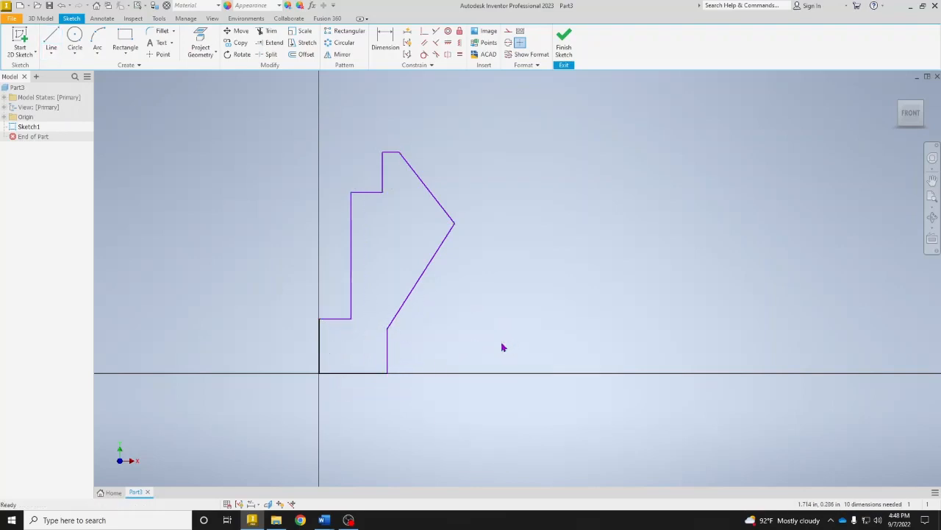
Dimension the lowest inner vertical edge and the lowest outer vertical edge of the profile at 0.25 in each.
left_click(385, 41)
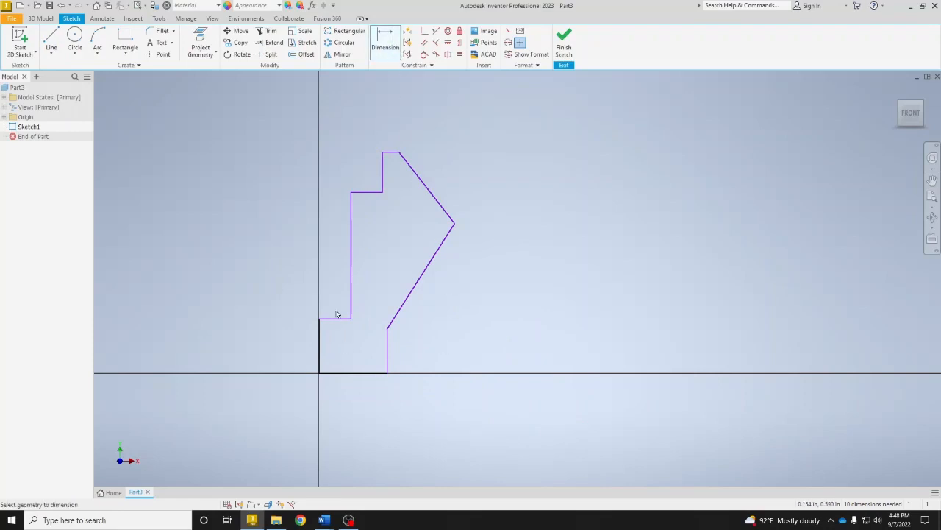
left_click(317, 363)
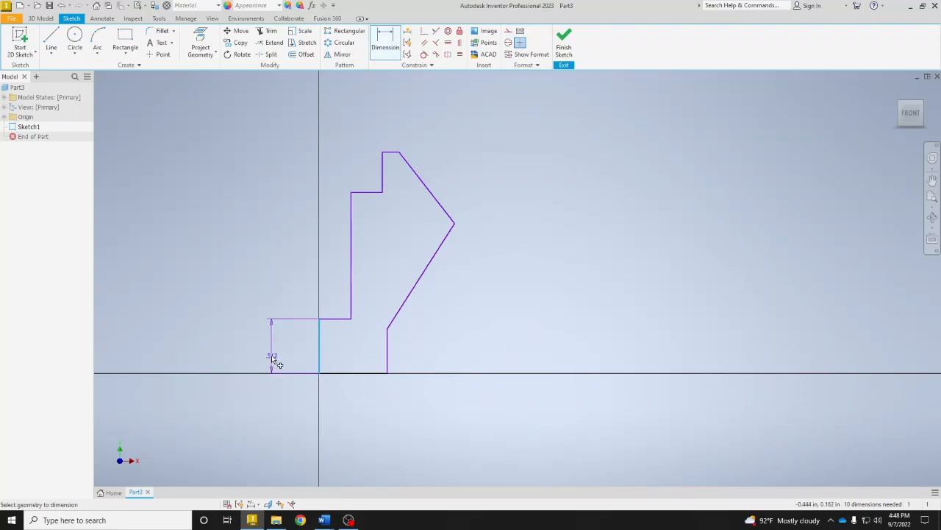
left_click(272, 357)
type(".25")
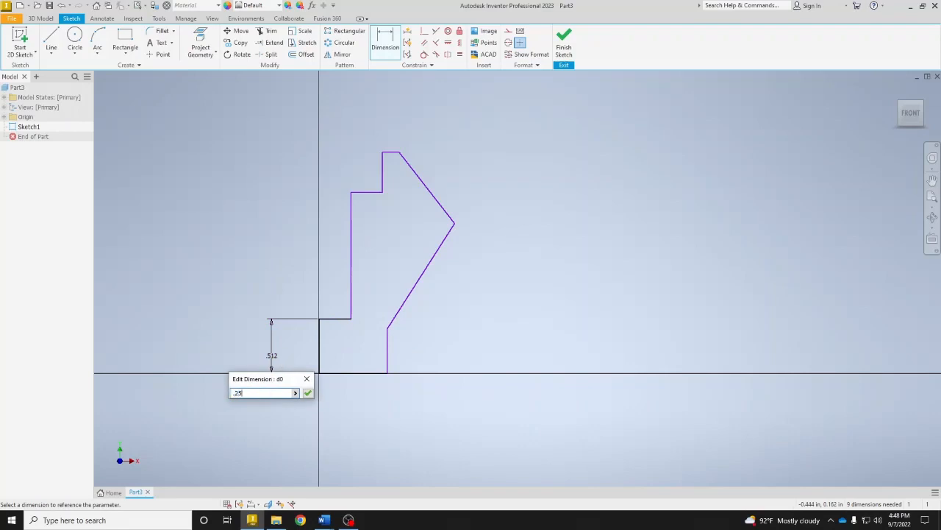
key("Return")
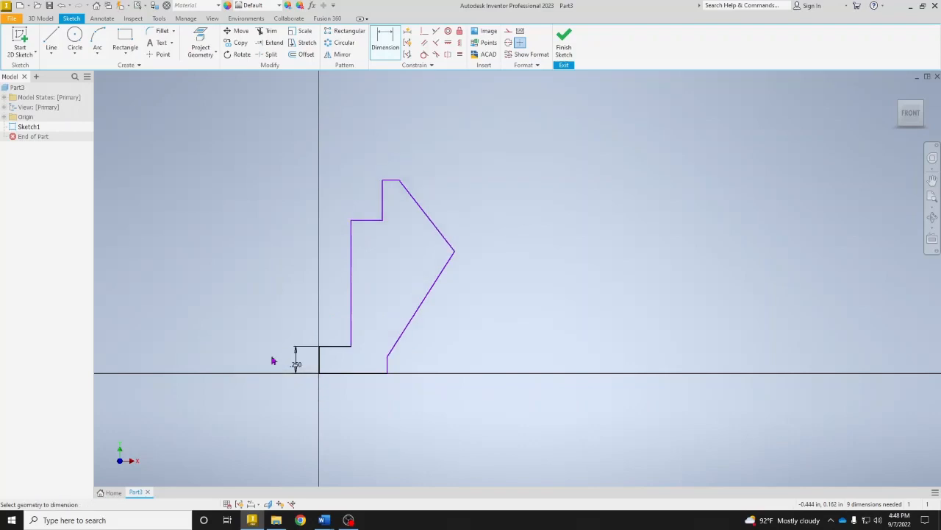
left_click(389, 364)
left_click(430, 366)
type(".25")
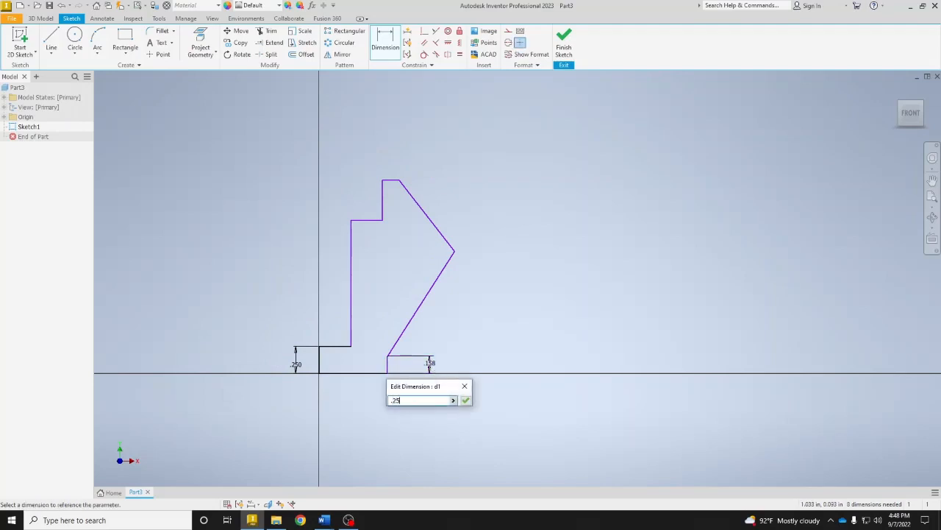
key("Return")
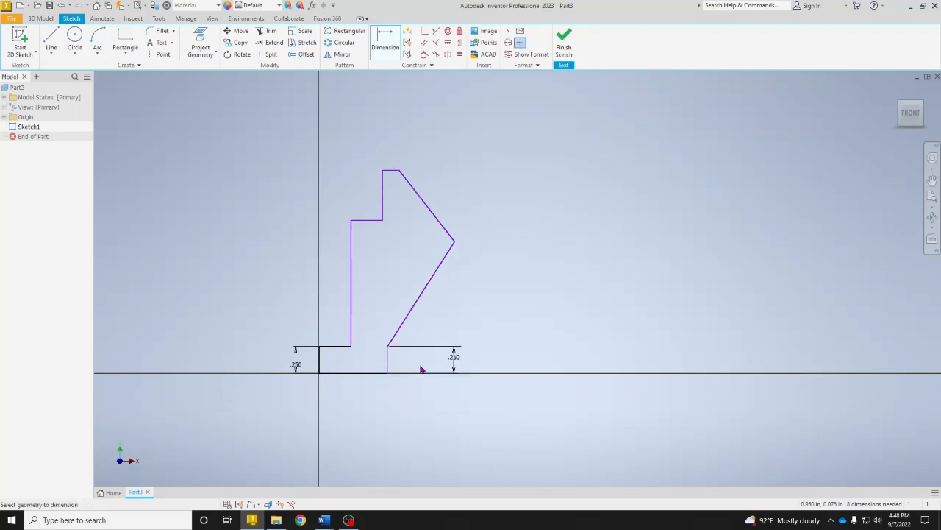
Dimension the profile's base at 0.25 in, and move the two upper inner vertical edges closer to the vertical axis to uncross the outline.
left_click(371, 377)
left_click(362, 423)
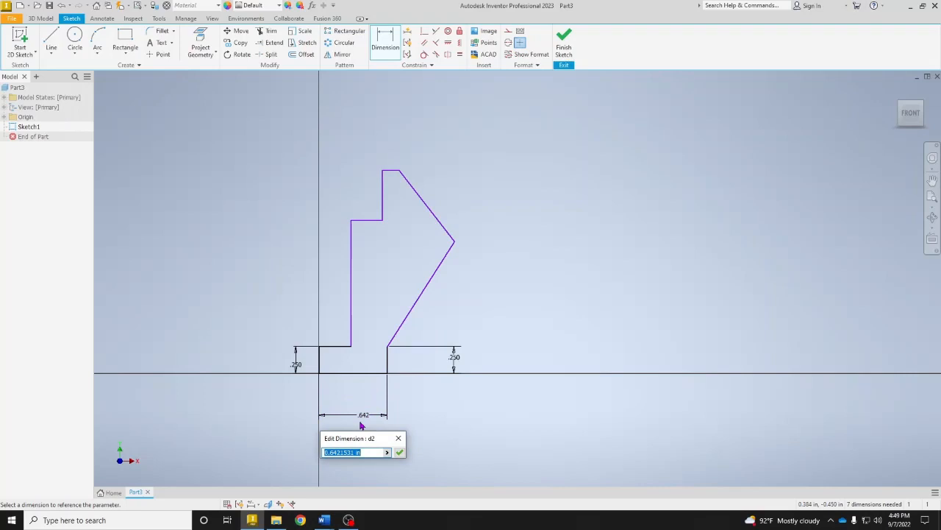
type(".25")
key("Return")
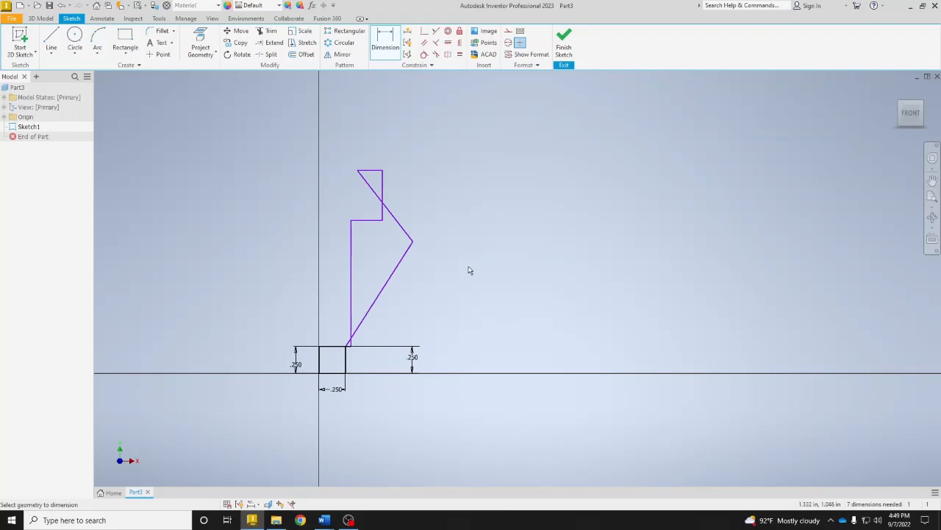
right_click(491, 272)
left_click(528, 278)
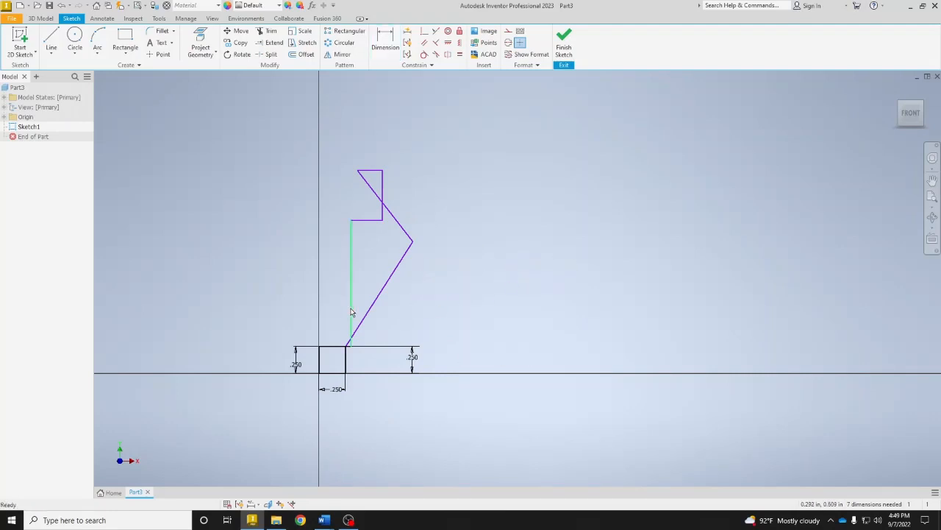
mouse_move(352, 312)
left_mouse_down()
mouse_move(331, 308)
mouse_move(330, 212)
mouse_move(368, 215)
mouse_move(343, 213)
left_mouse_up()
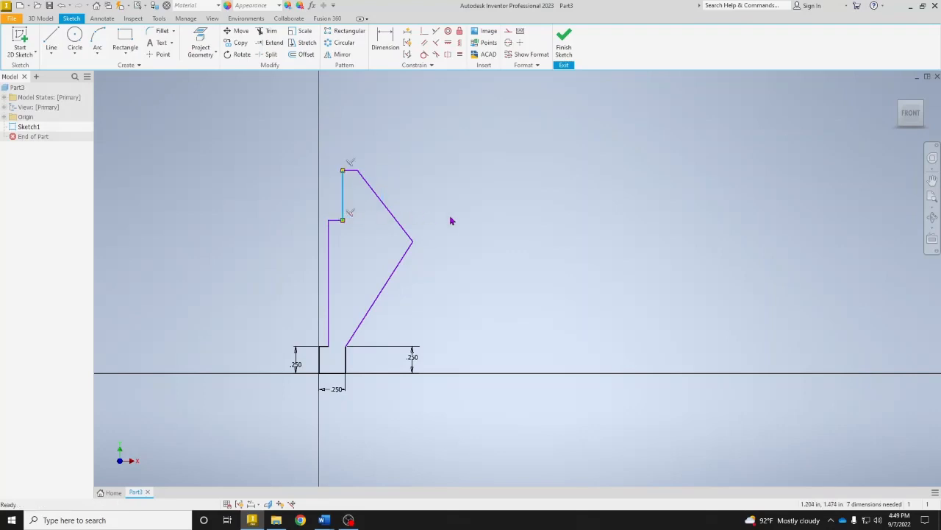
Dimension the horizontal distance from the axis edge to the outermost corner as 1.25/2 in, and move the top sloped line's upper endpoint outward.
left_click(396, 43)
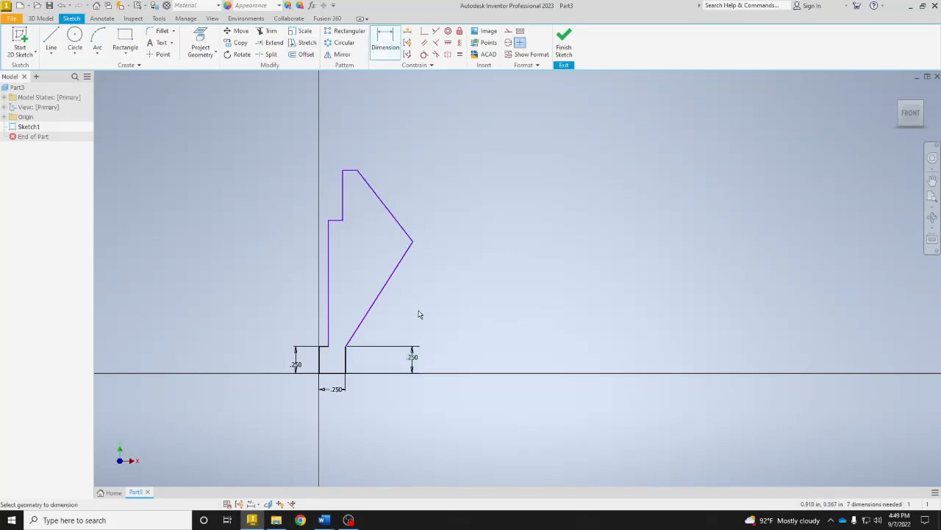
left_click(320, 366)
left_click(413, 241)
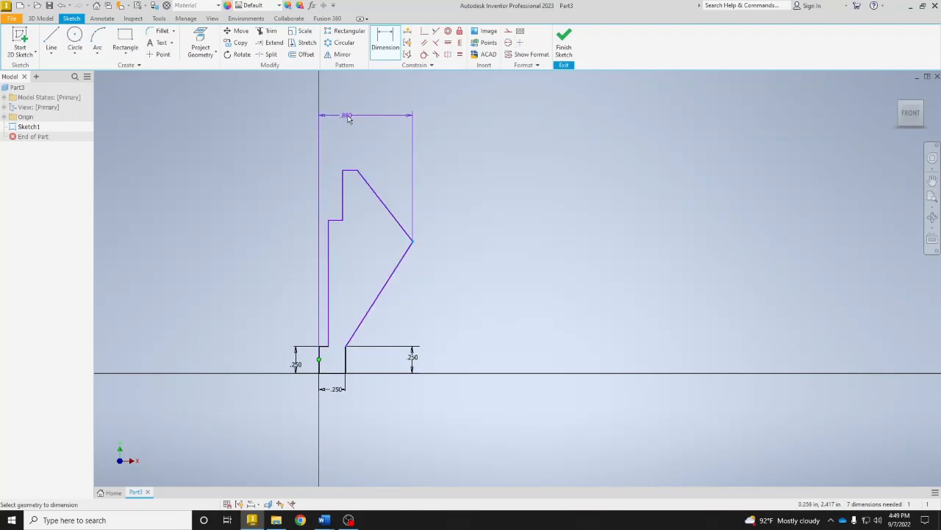
left_click(357, 113)
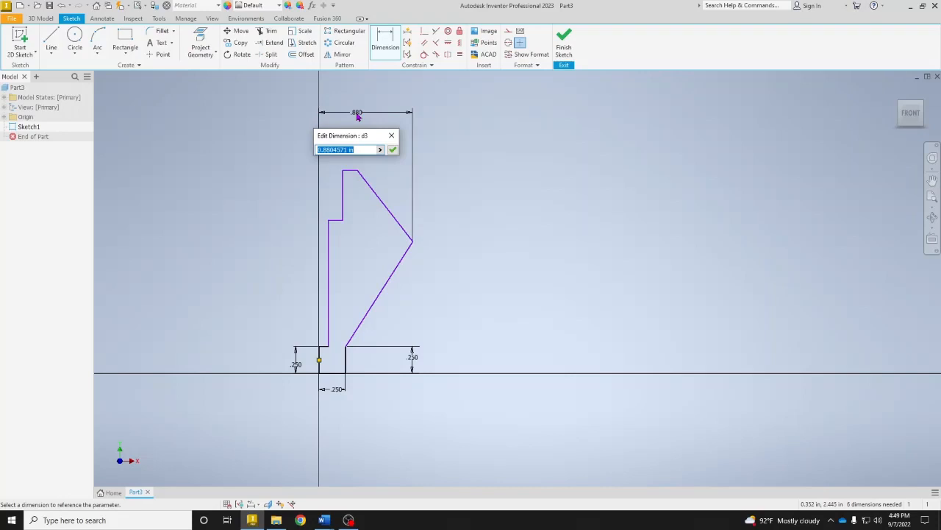
type("1.25/2")
key("Return")
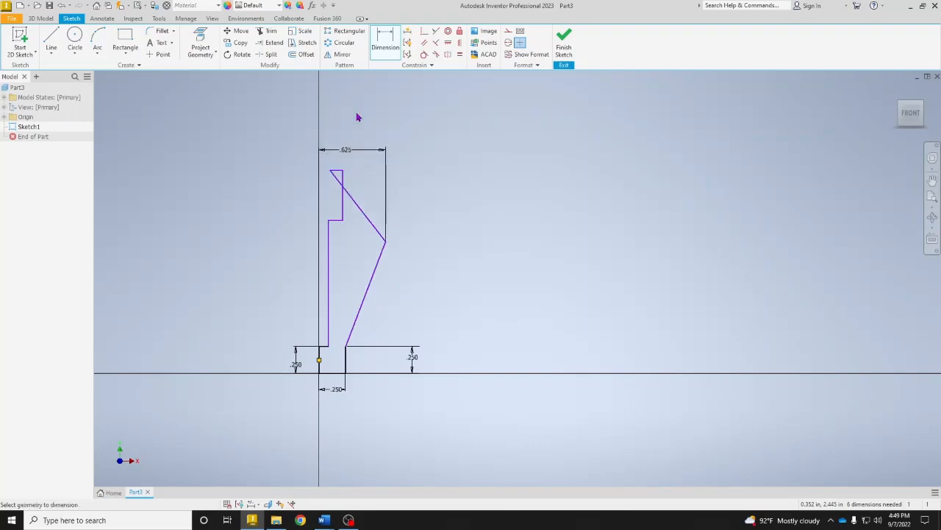
right_click(414, 174)
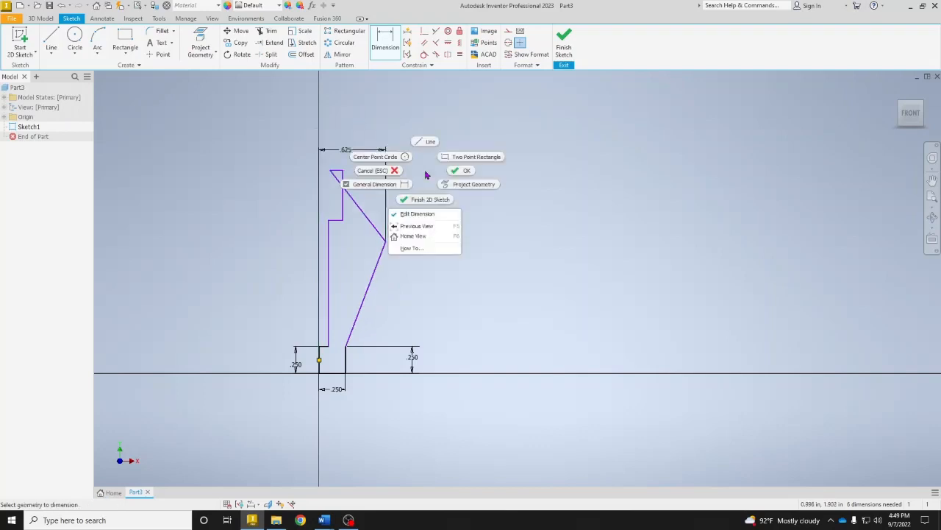
left_click(459, 172)
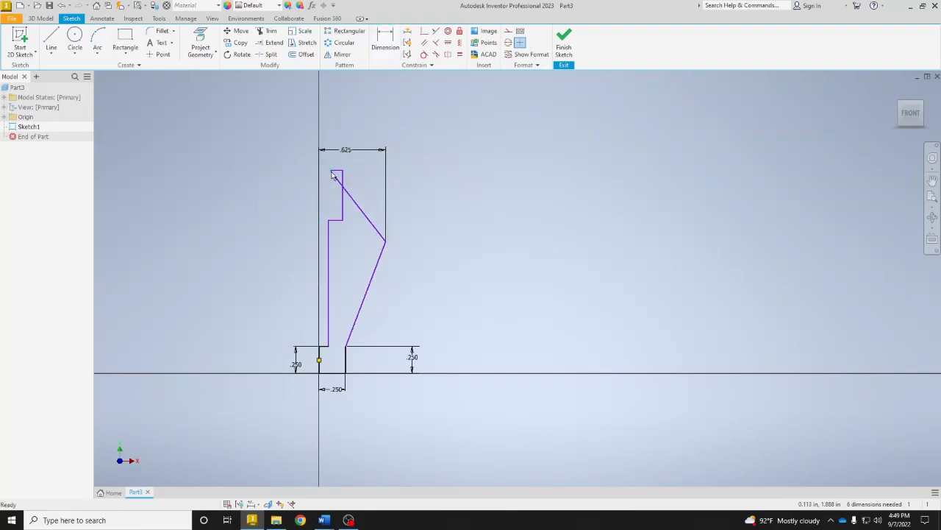
left_click_drag(331, 171, 371, 171)
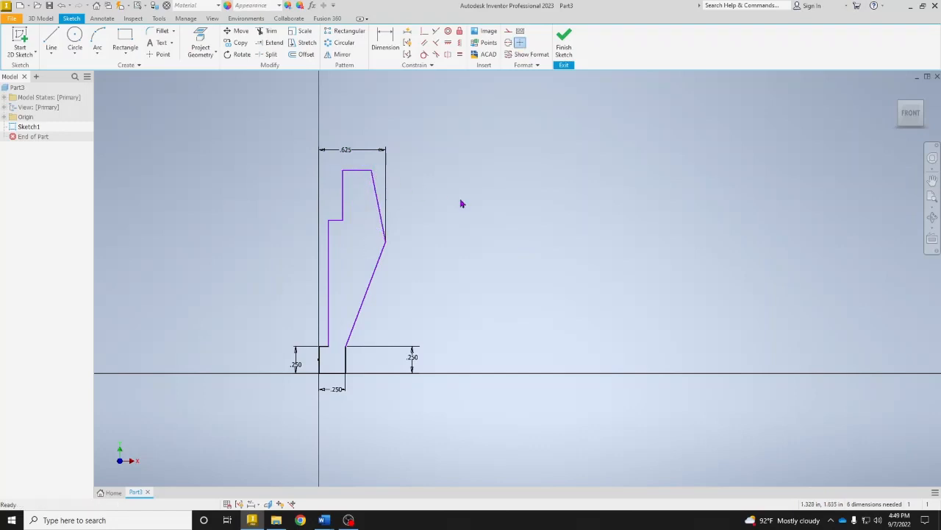
Dimension the vertical distance from the profile's base to the outermost corner at 1.5 in.
left_click(386, 40)
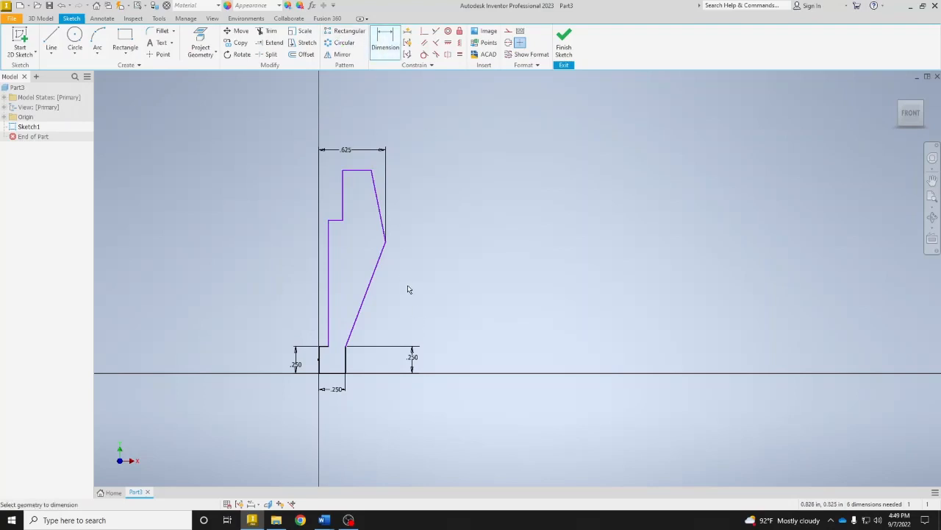
left_click(331, 374)
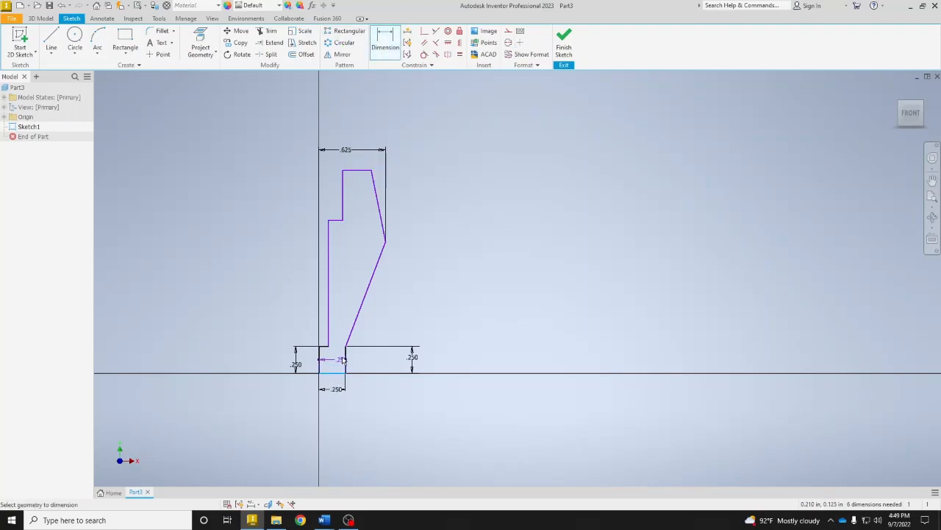
left_click(386, 243)
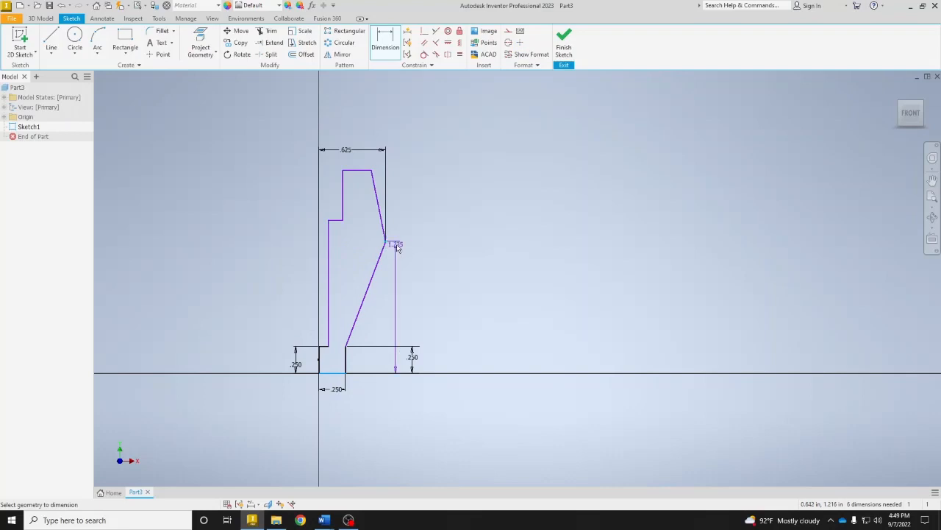
left_click(436, 299)
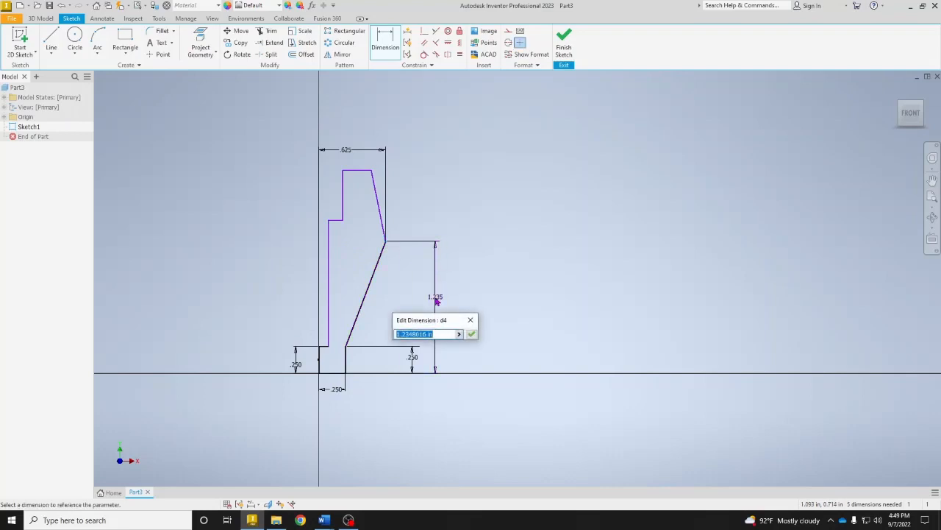
type("1.5")
key("Return")
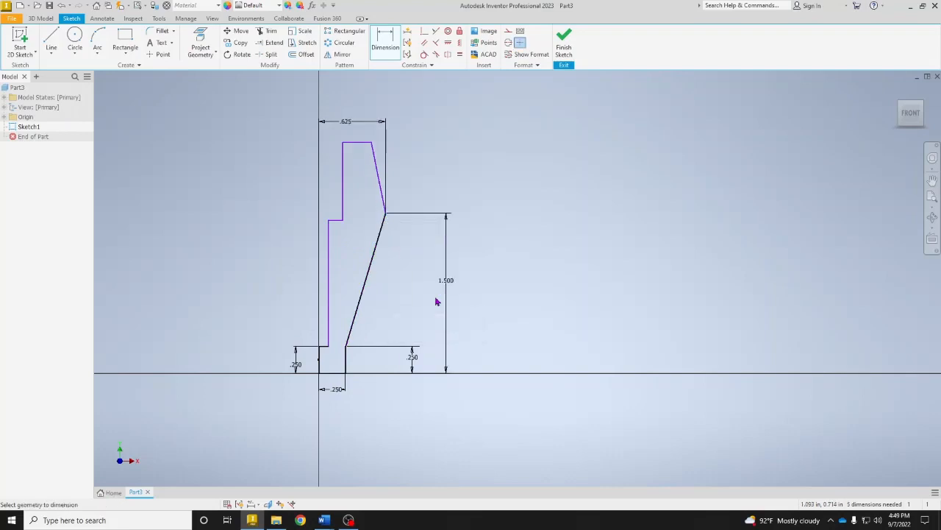
Dimension the overall height from the profile's base to its top horizontal edge at 1.75 in.
left_click(341, 374)
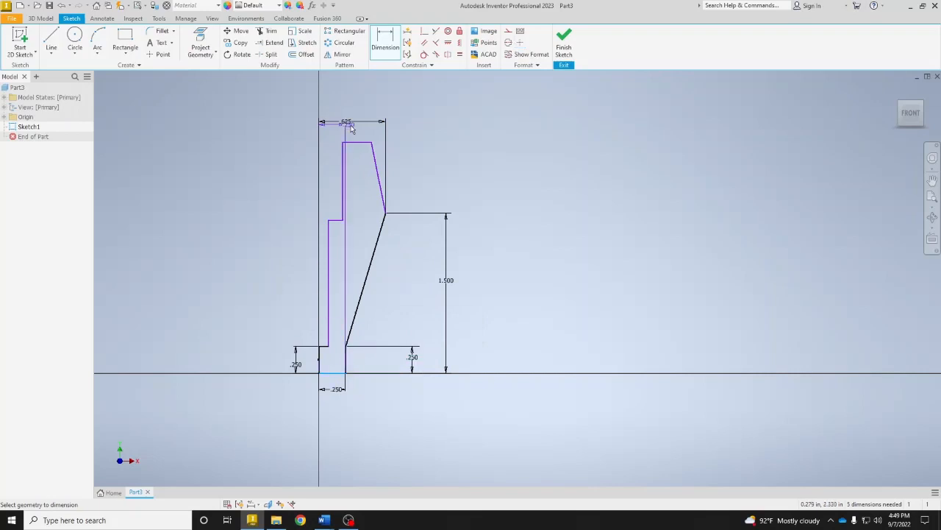
left_click(363, 151)
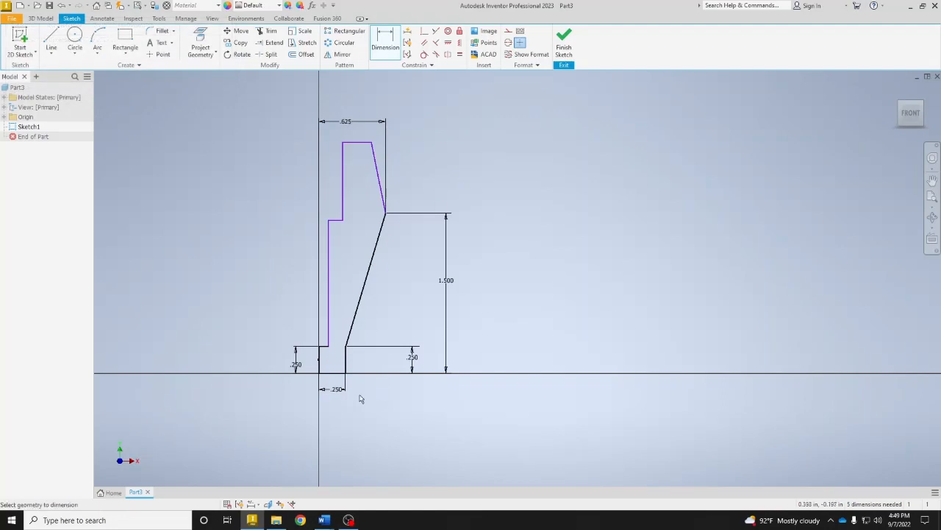
left_click(364, 145)
left_click(480, 197)
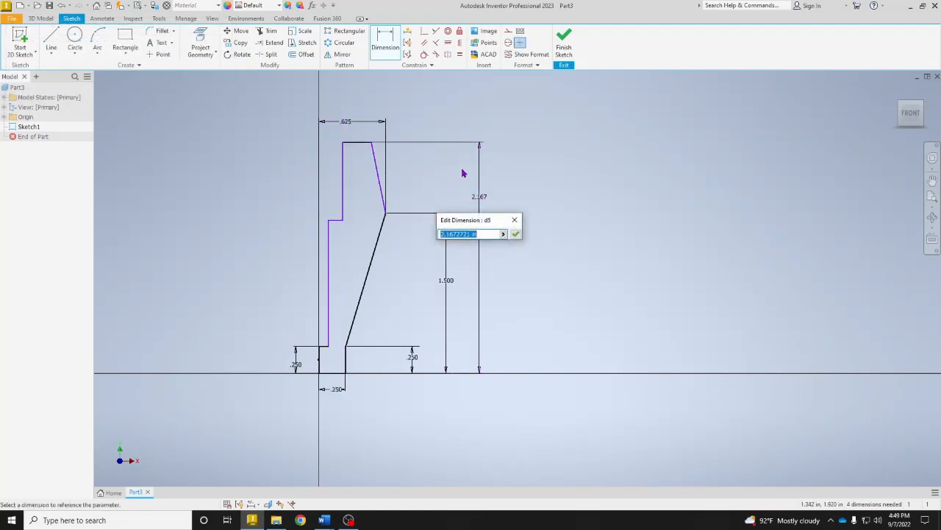
type("1.75")
key("Return")
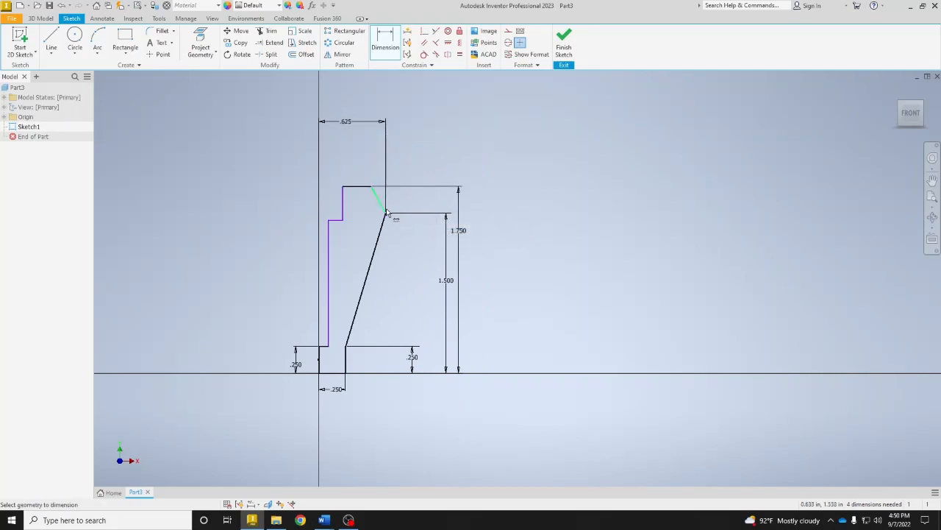
Sketch a vertical reference line about 0.43 in long upward from the profile's outermost corner.
left_click(52, 39)
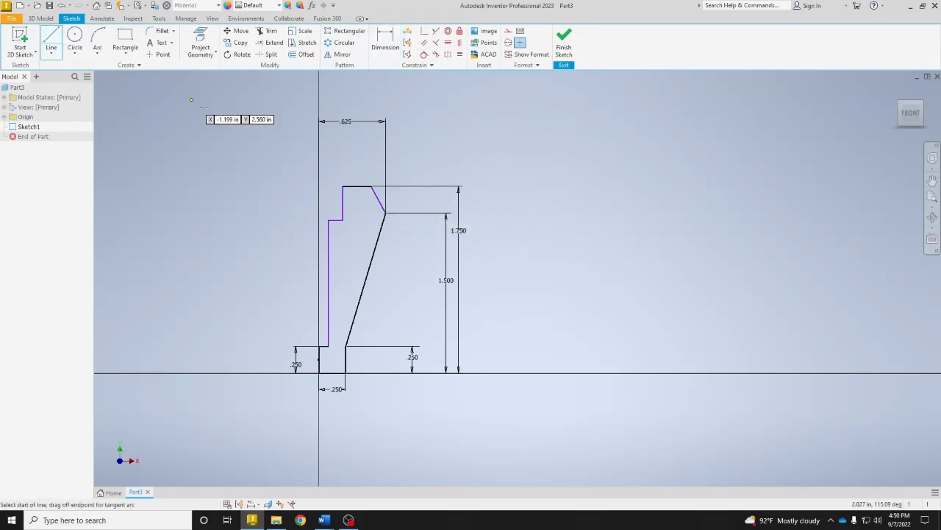
left_click(386, 214)
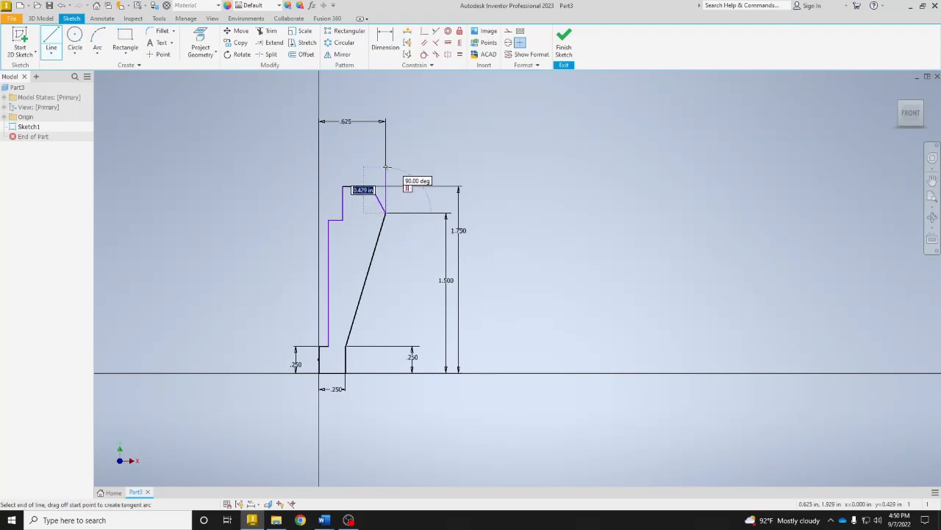
right_click(435, 163)
left_click(469, 169)
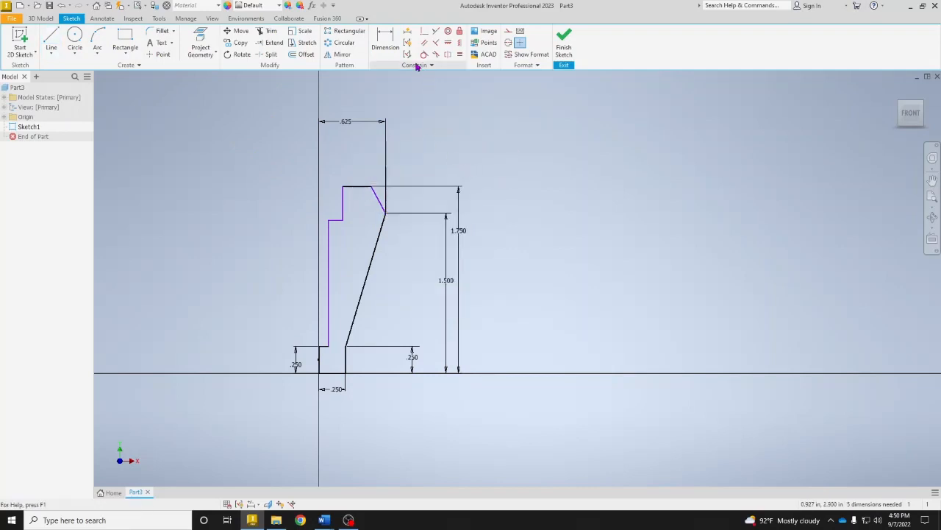
Dimension the angle between the vertical reference line and the top sloped line at 15 degrees.
left_click(385, 40)
scroll(397, 183, "up", 5)
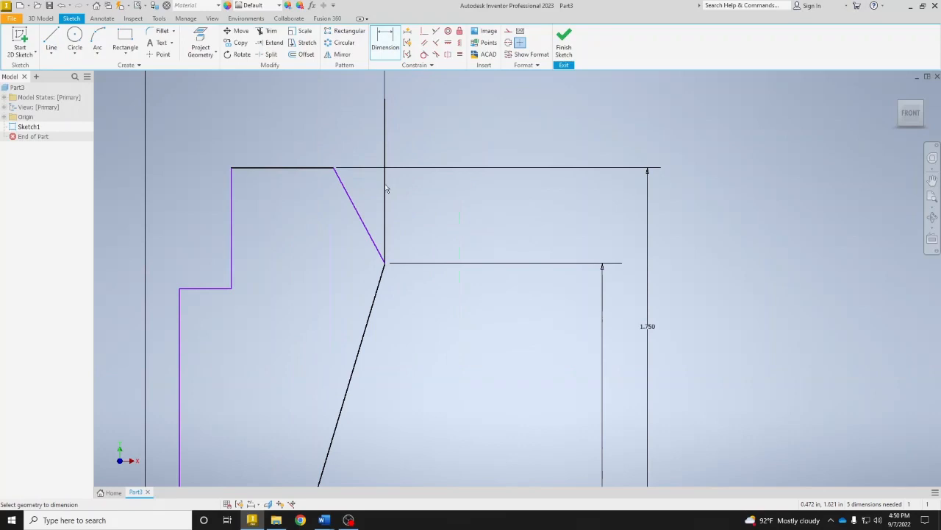
left_click(385, 204)
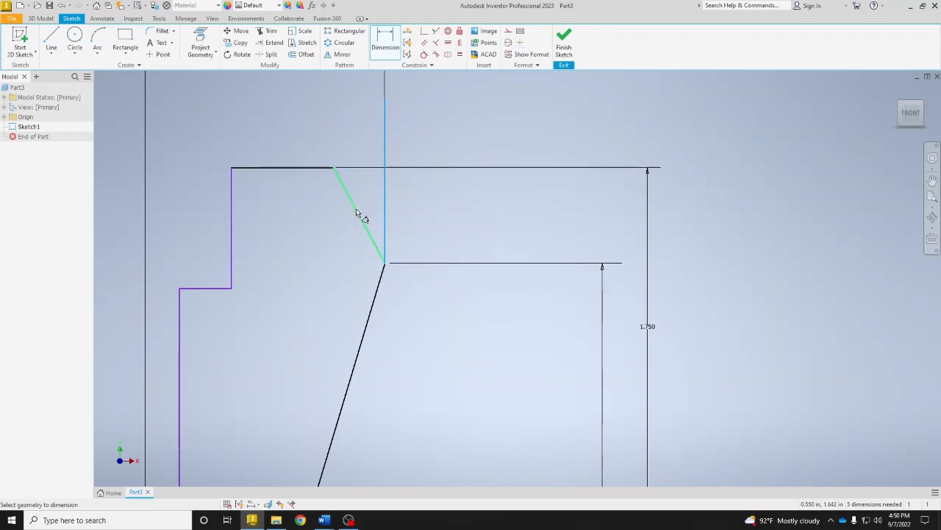
left_click(356, 214)
left_click(347, 130)
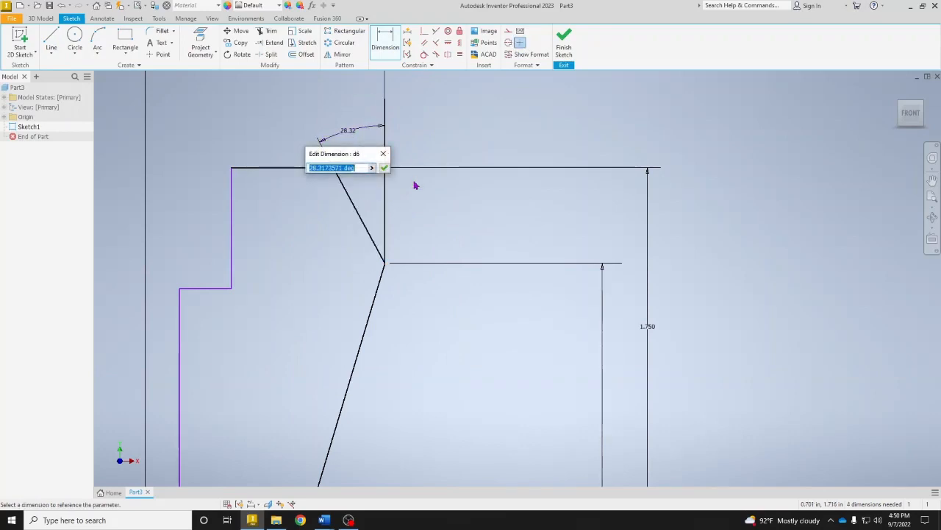
type("15")
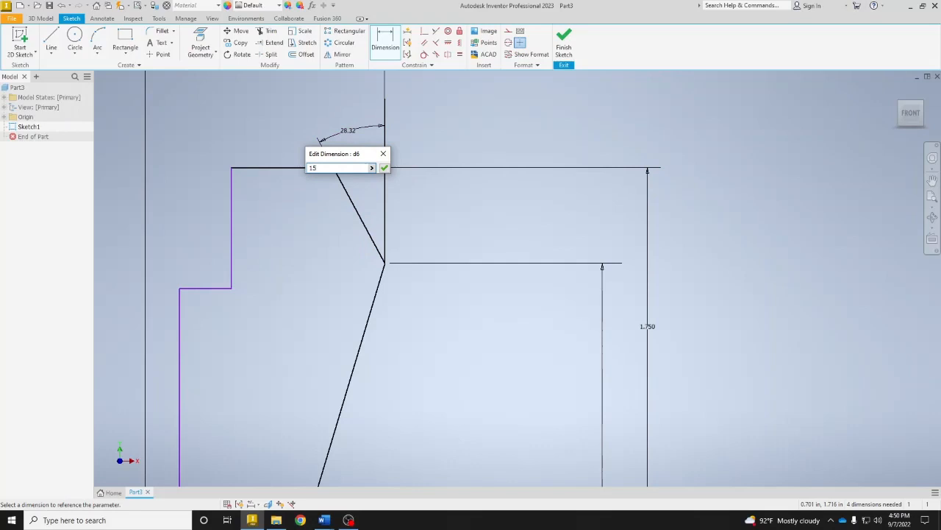
key("Return")
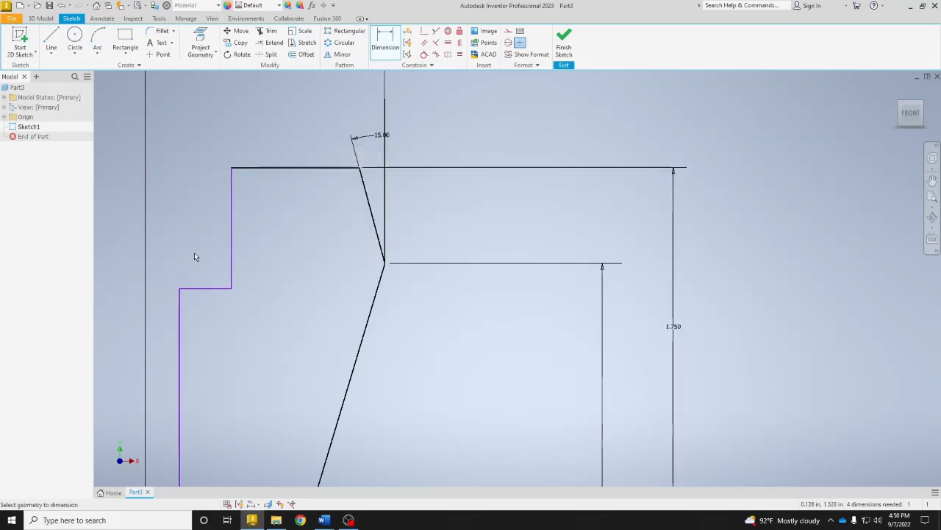
Dimension the horizontal distance from the axis edge to the uppermost inner vertical edge as .875/2 in.
scroll(256, 348, "down", 5)
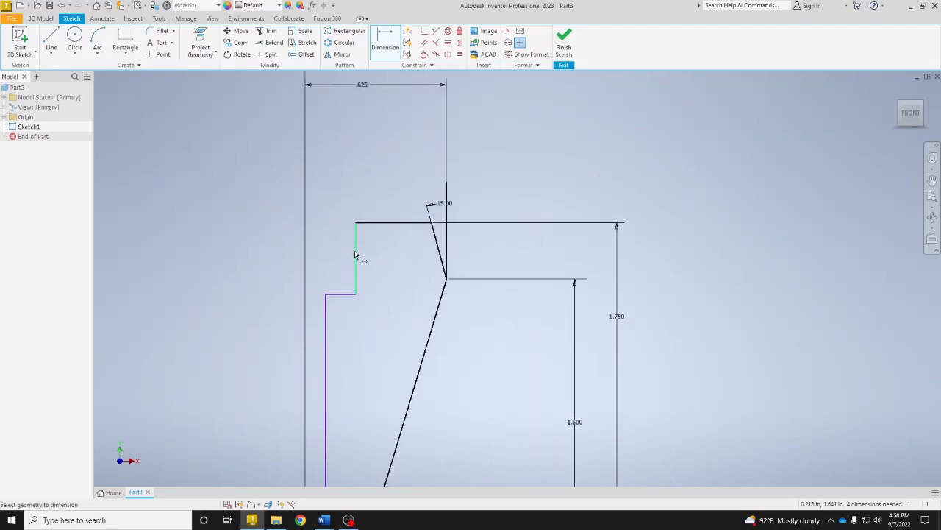
left_click(358, 272)
scroll(309, 285, "down", 2)
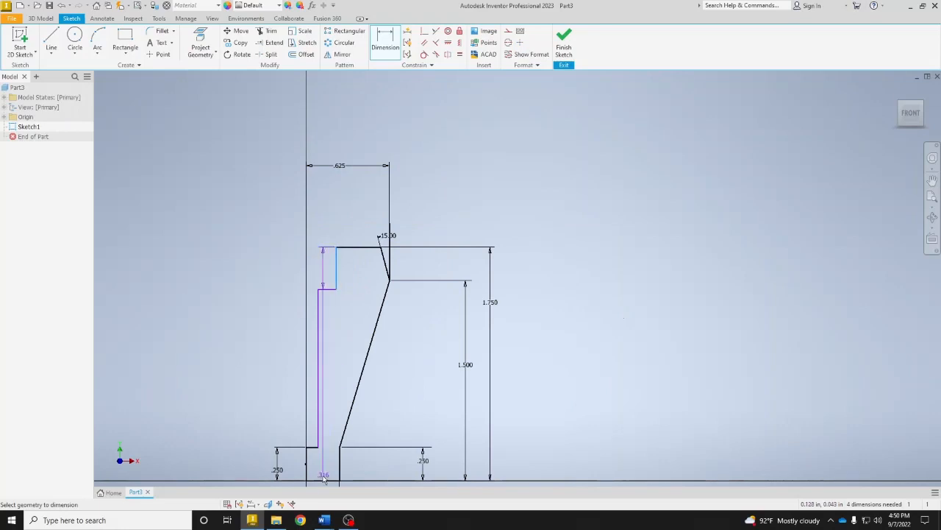
left_click(307, 456)
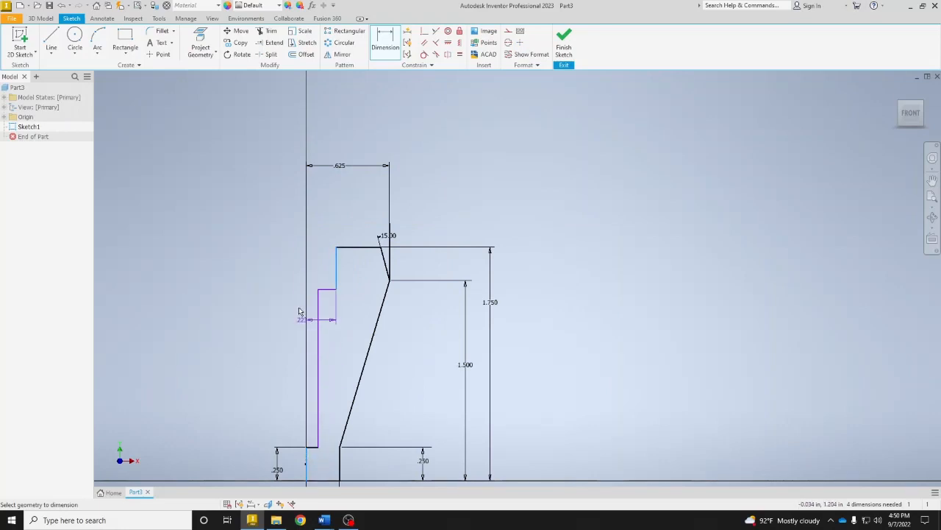
left_click(326, 219)
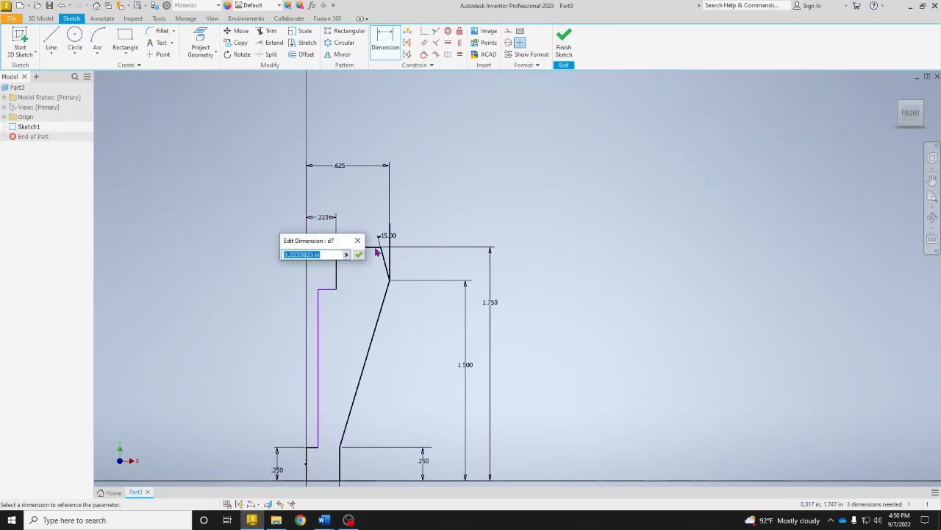
type(".375")
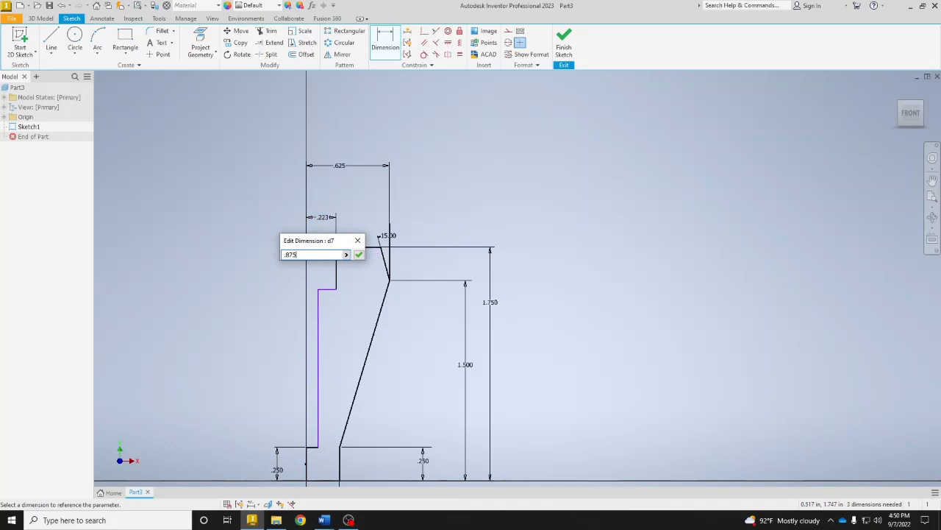
key("Return")
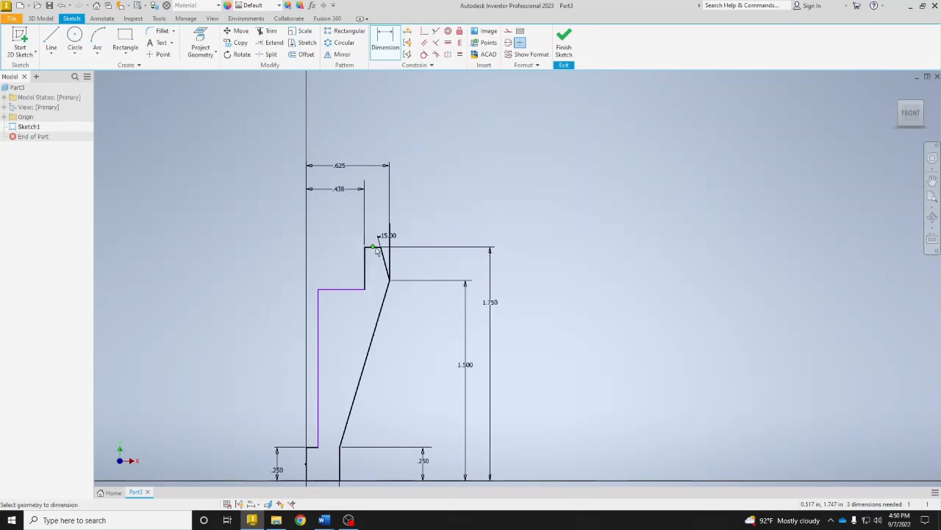
Dimension the length of the uppermost inner vertical edge at 0.375 in.
left_click(365, 269)
left_click(273, 272)
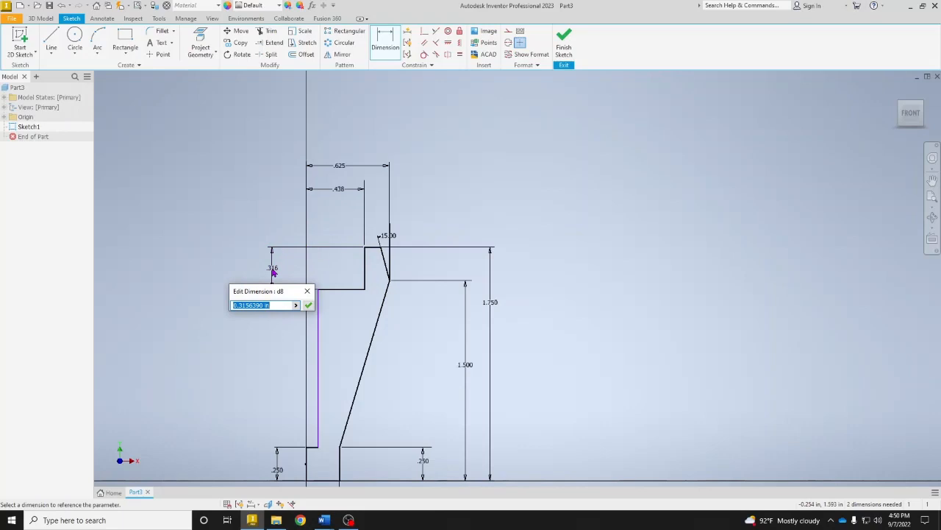
type(".375")
key("Return")
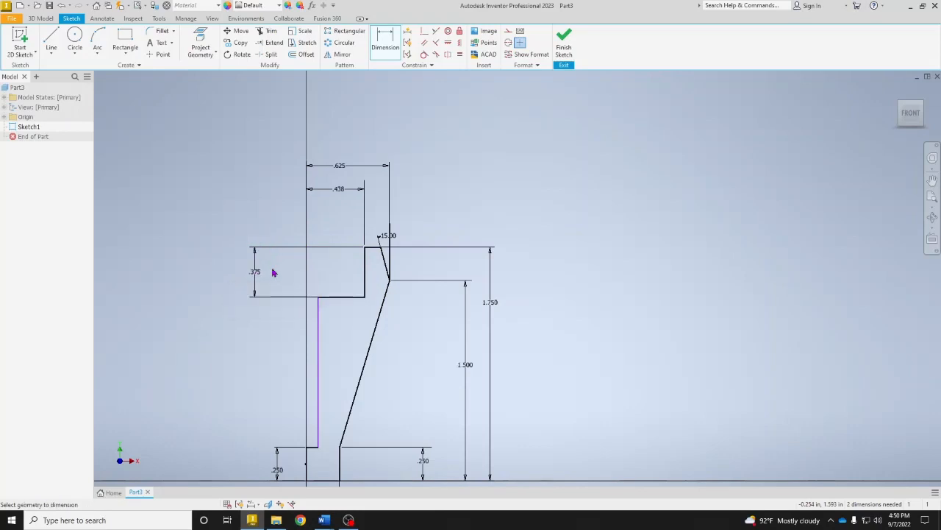
Dimension the horizontal distance from the axis edge to the long inner vertical edge as .375/2 in.
left_click(318, 353)
left_click(306, 465)
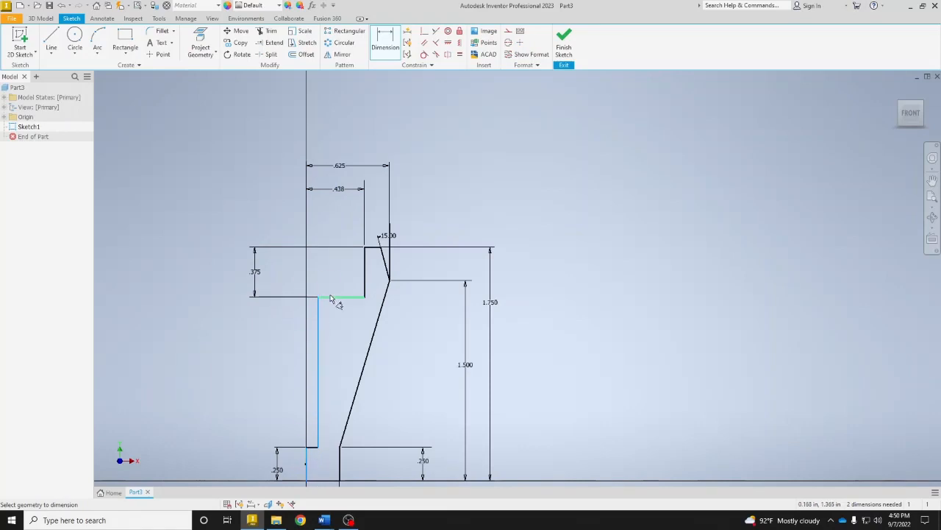
left_click(314, 222)
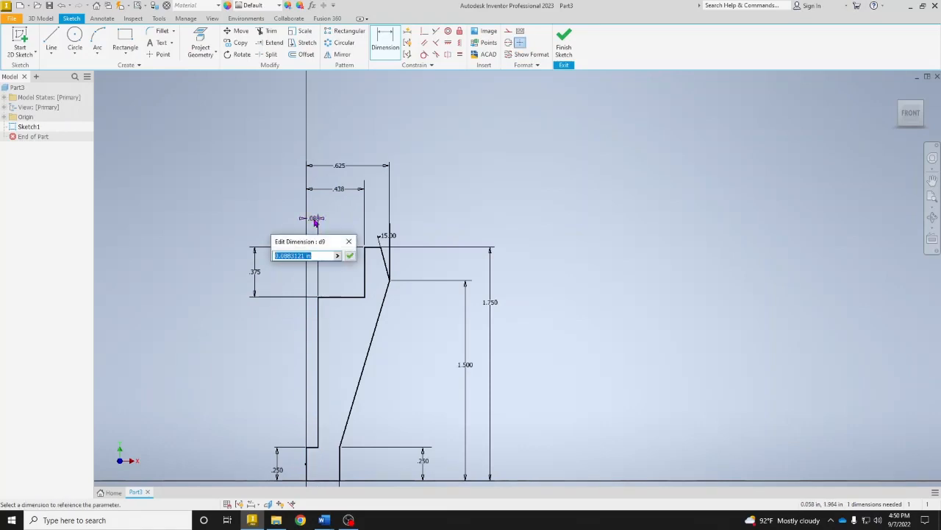
type(".375/2")
key("Return")
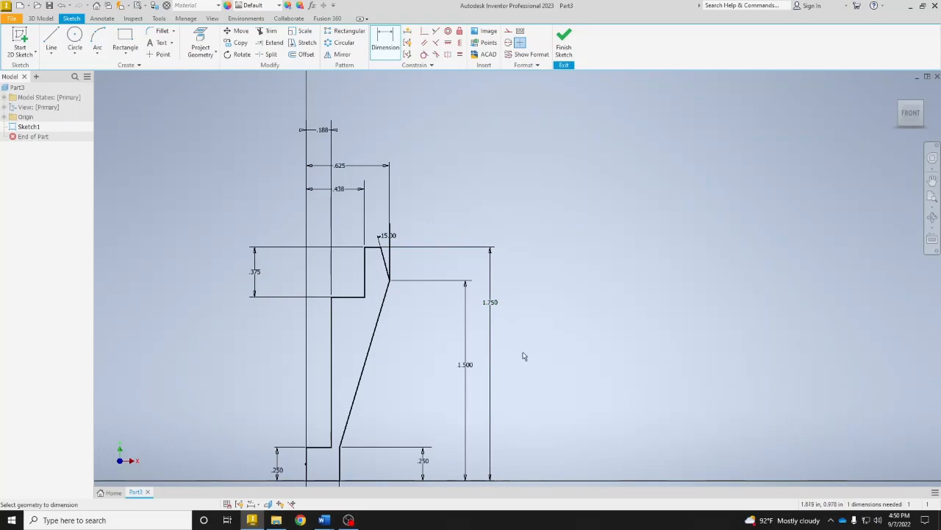
Revolve the closed profile a full 360 degrees about its lowest inner vertical edge into a solid body.
key("r")
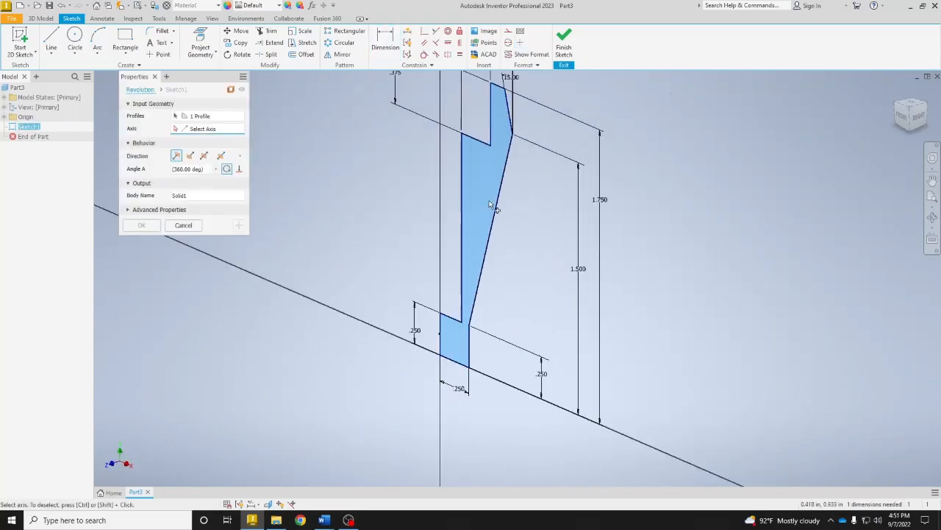
left_click(442, 328)
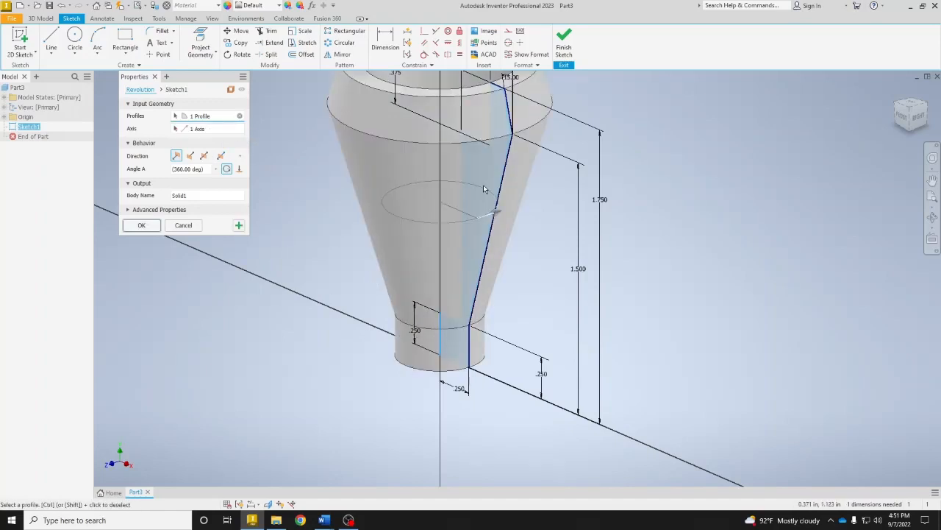
middle_click_drag(280, 165, 279, 215)
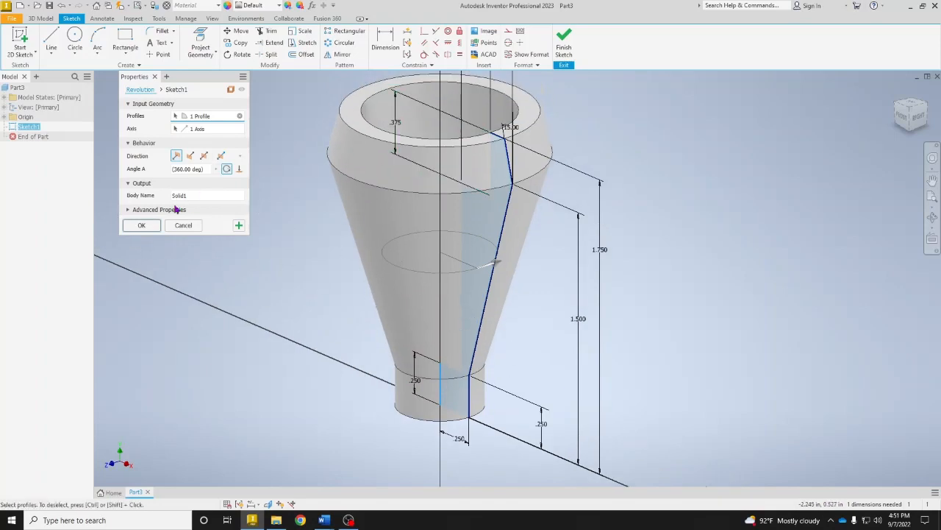
left_click(152, 225)
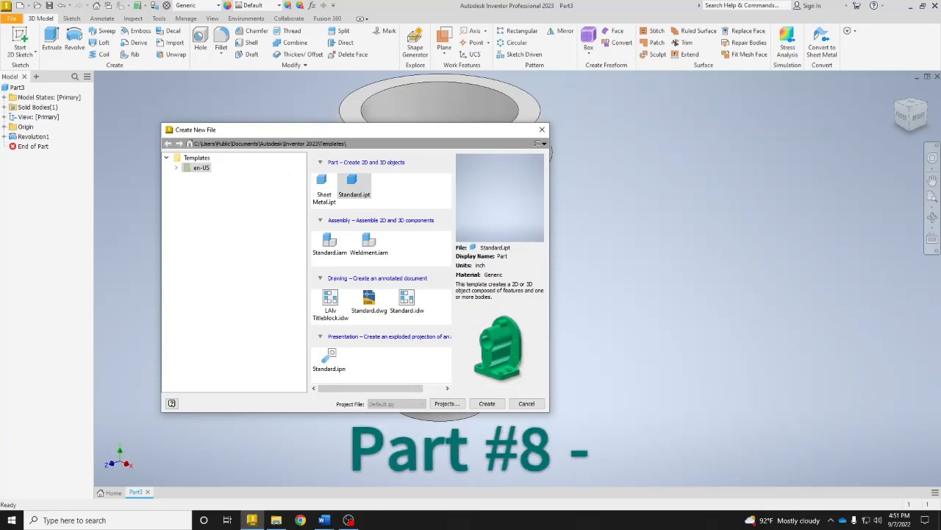
Create a new part from the Standard.ipt template and start a 2D sketch on the XY plane.
double_click(354, 190)
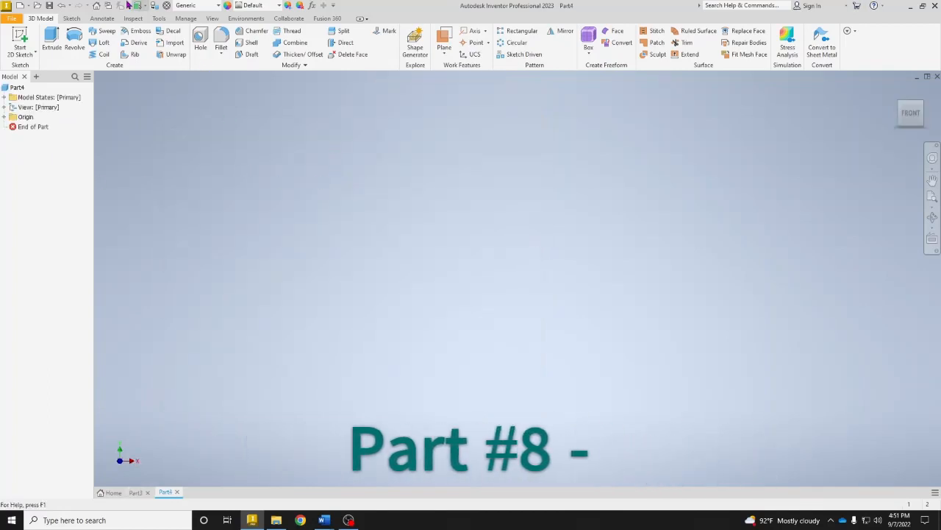
left_click(20, 40)
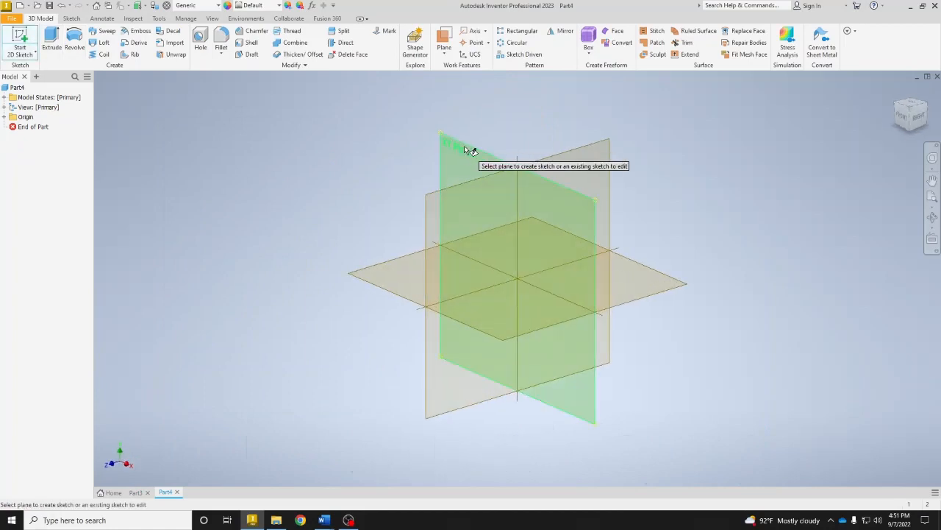
left_click(465, 149)
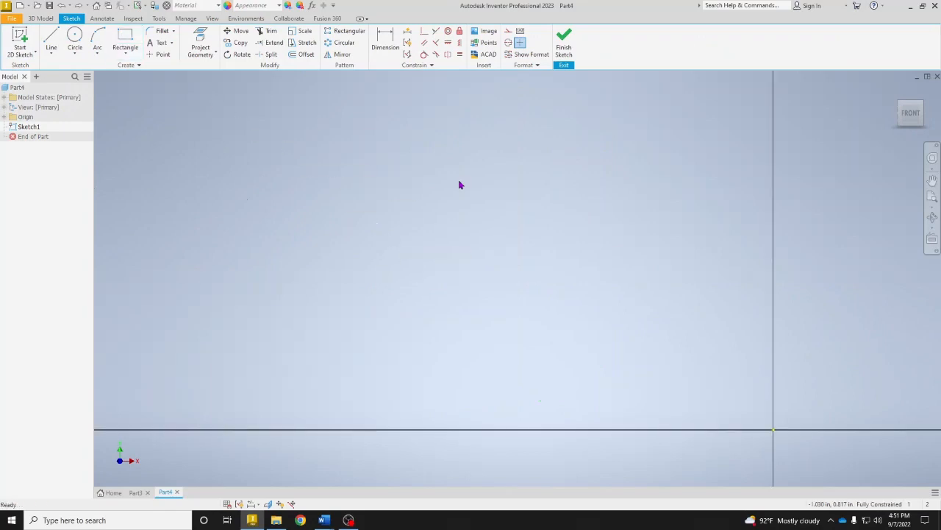
Sketch a low rectangle about 1.232 in wide leftward from the origin, and a taller one about 0.963 in high adjoining its far end.
left_click(125, 43)
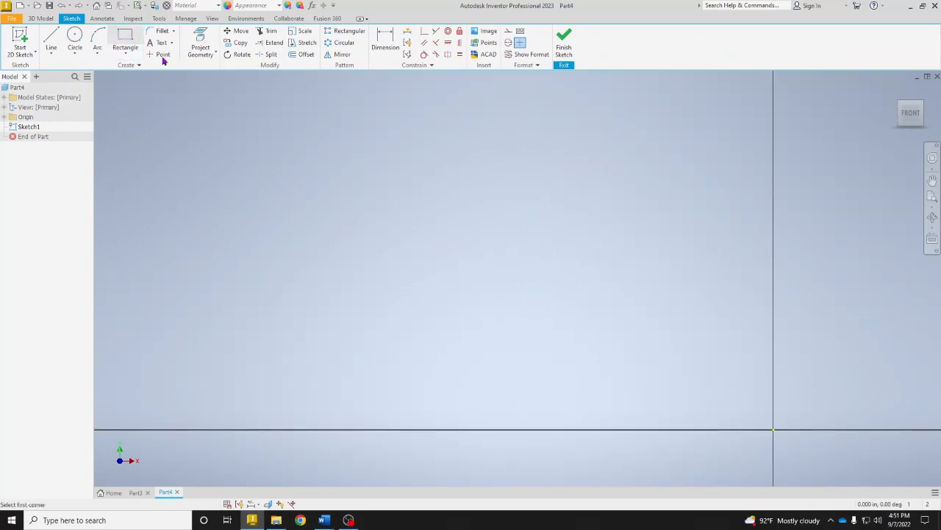
left_click(773, 428)
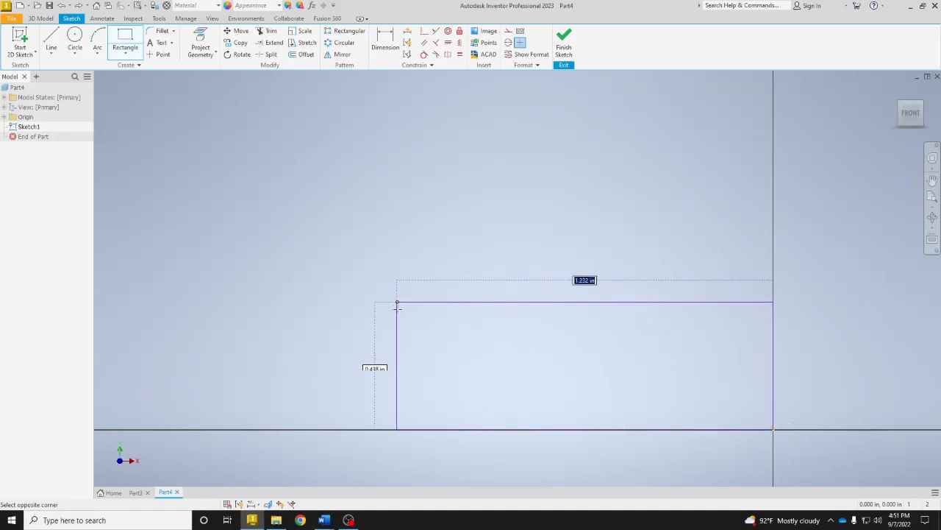
left_click(397, 337)
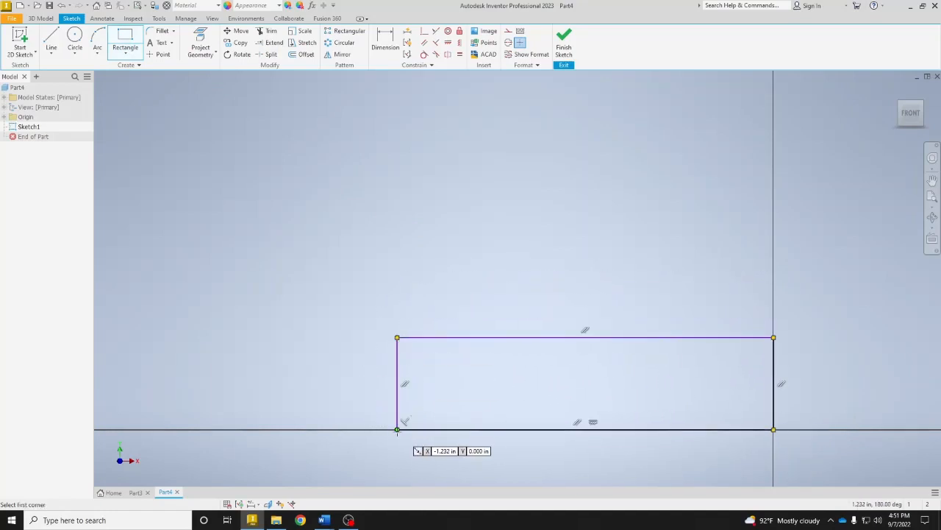
left_click(398, 429)
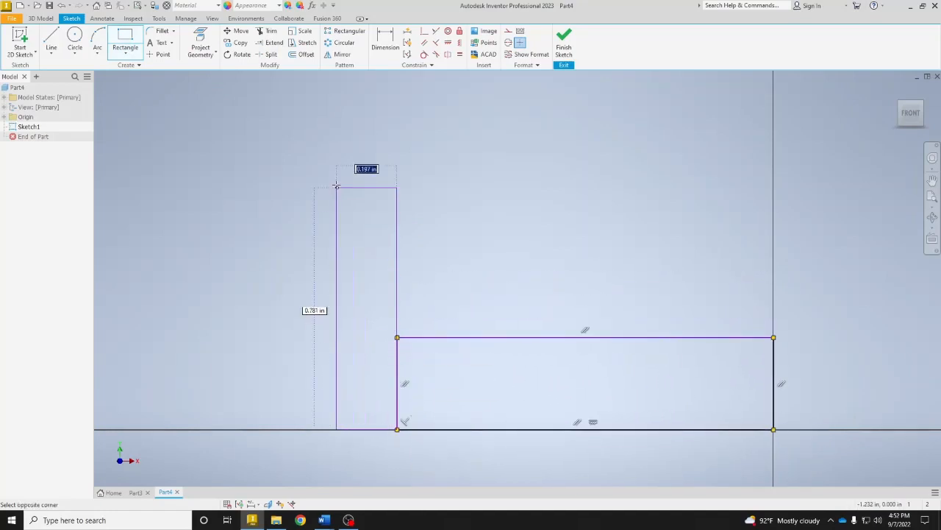
left_click(258, 135)
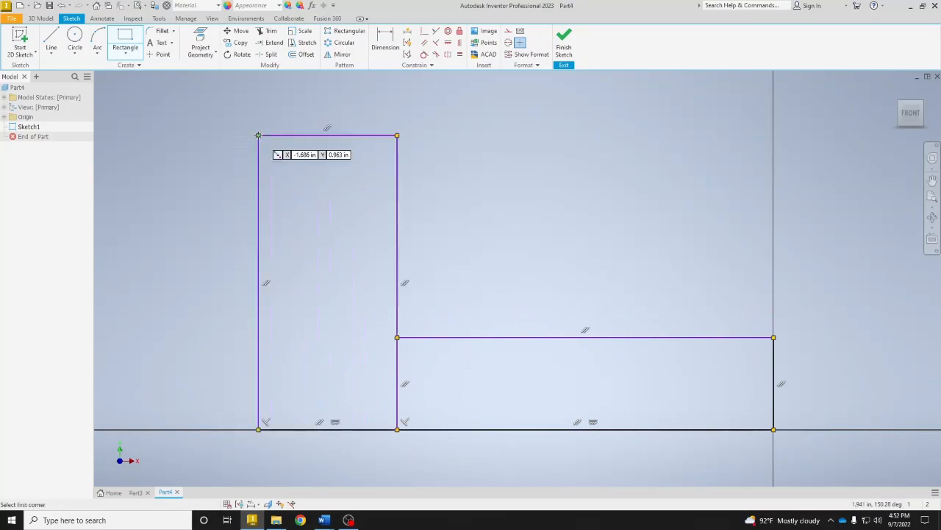
Dimension the overall horizontal length across both rectangles as .325 in.
left_click(377, 43)
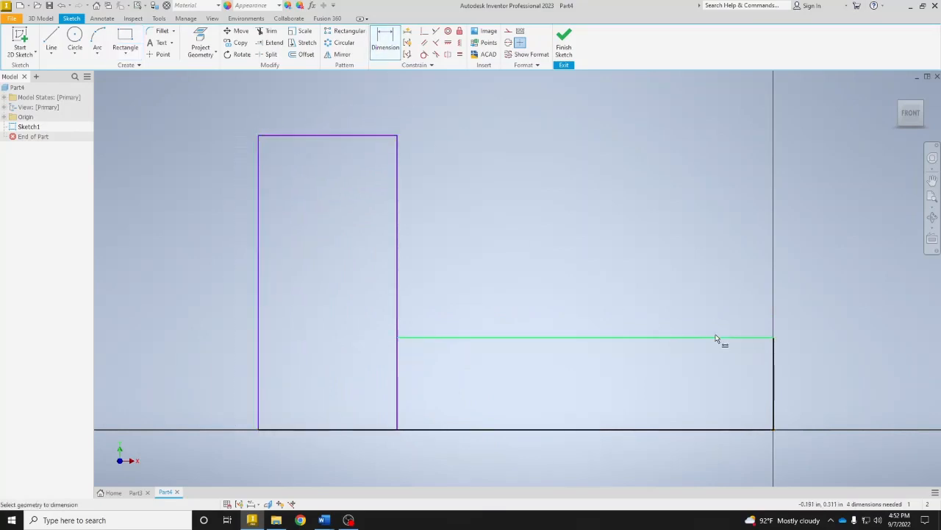
left_click(773, 381)
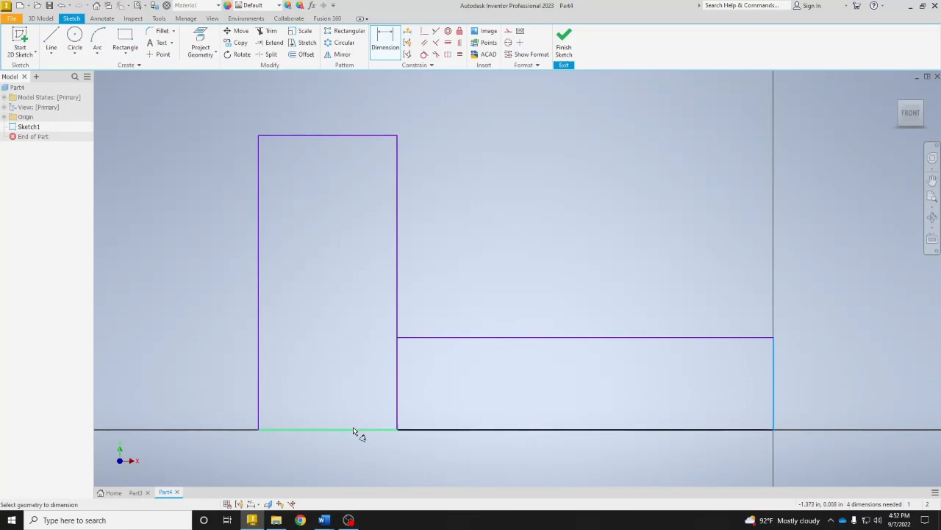
left_click(259, 396)
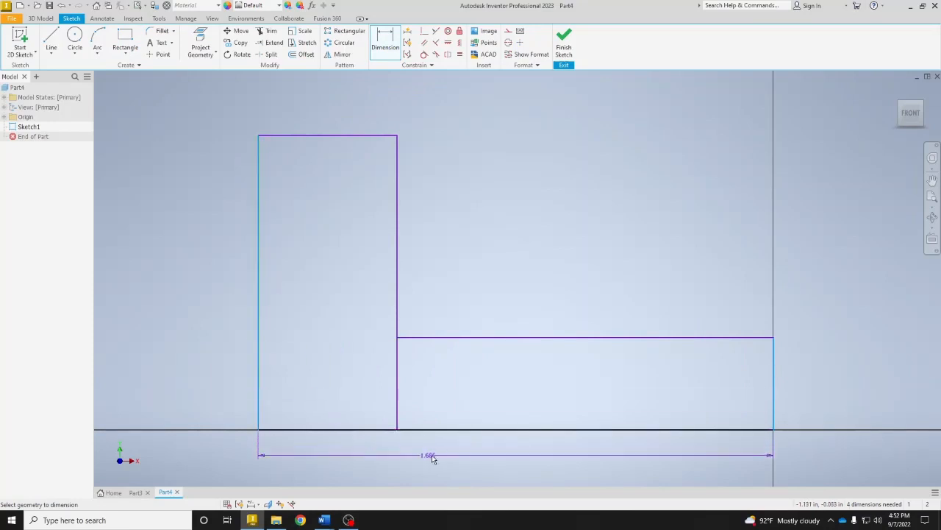
left_click(461, 459)
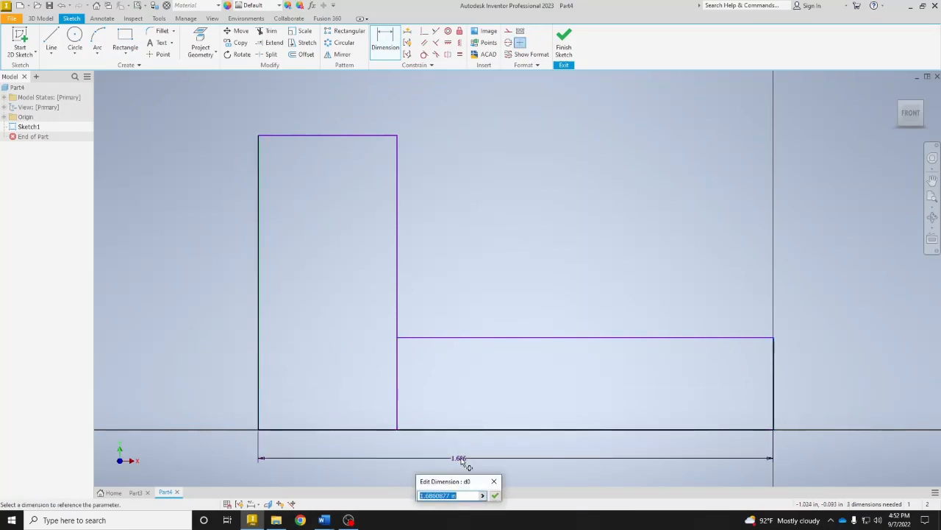
type(".325")
key("Return")
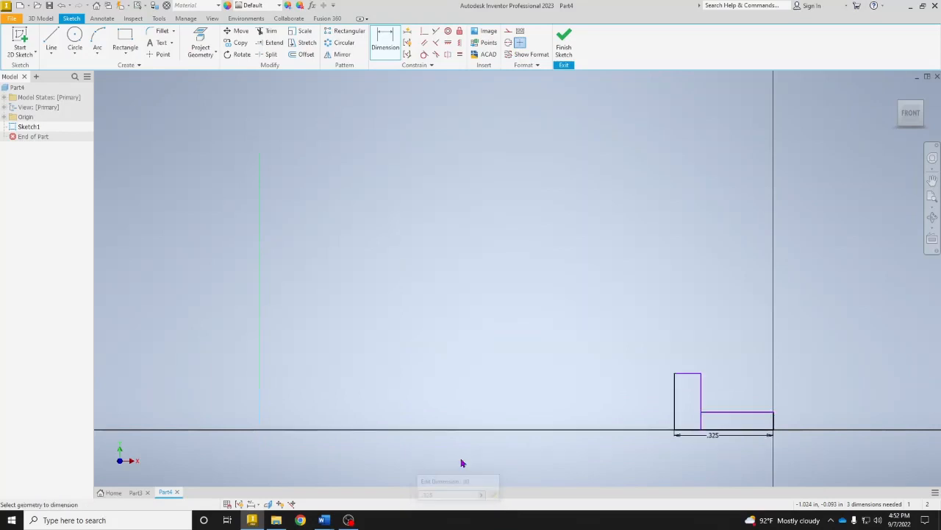
Dimension the low rectangle's upper edge at .25 in long.
mouse_move(602, 450)
middle_mouse_down()
mouse_move(633, 419)
mouse_move(537, 361)
middle_mouse_up()
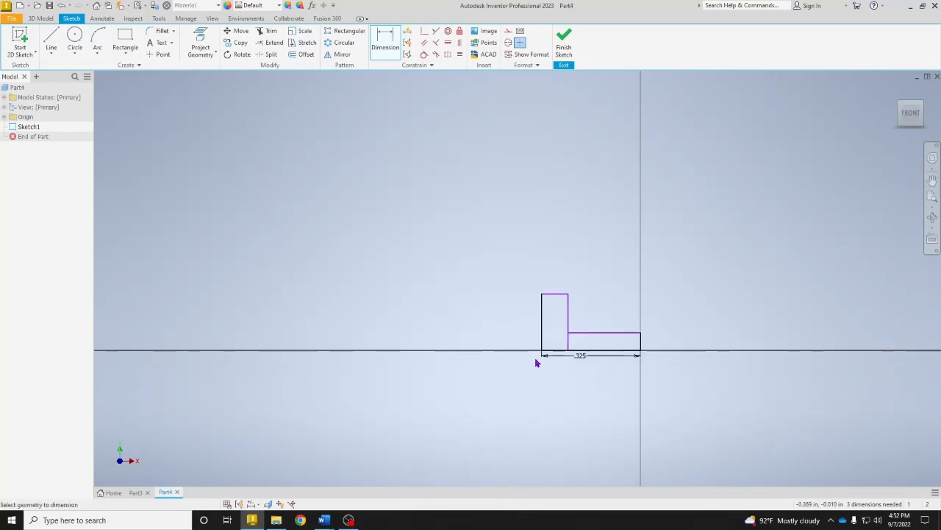
scroll(605, 336, "up", 3)
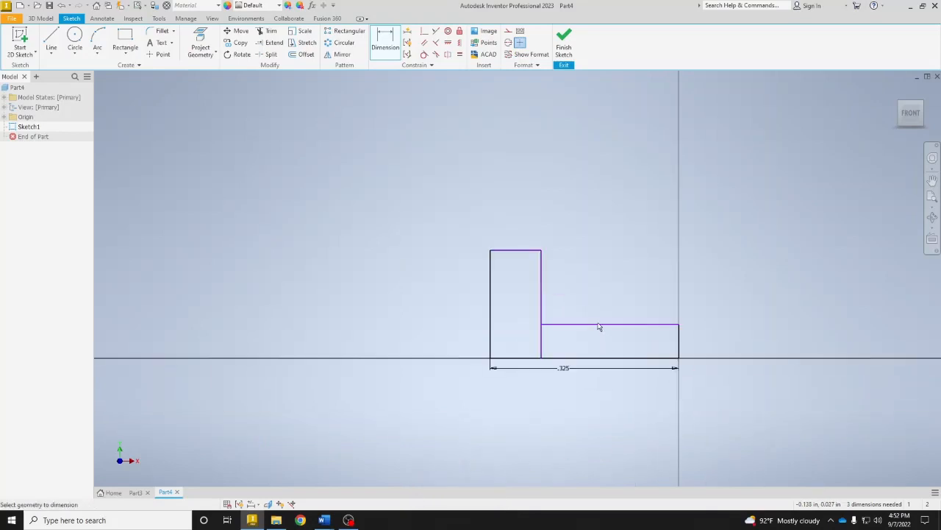
left_click(643, 323)
left_click(628, 208)
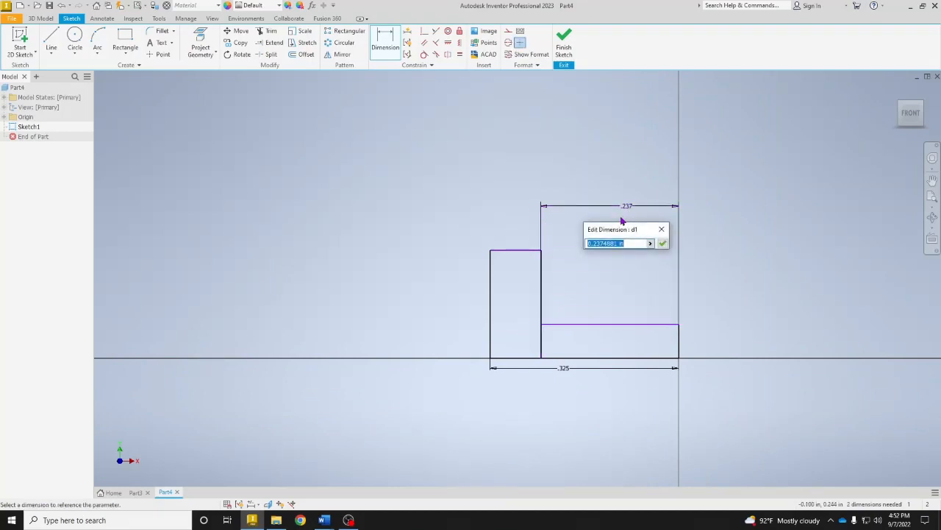
type(".25")
key("Return")
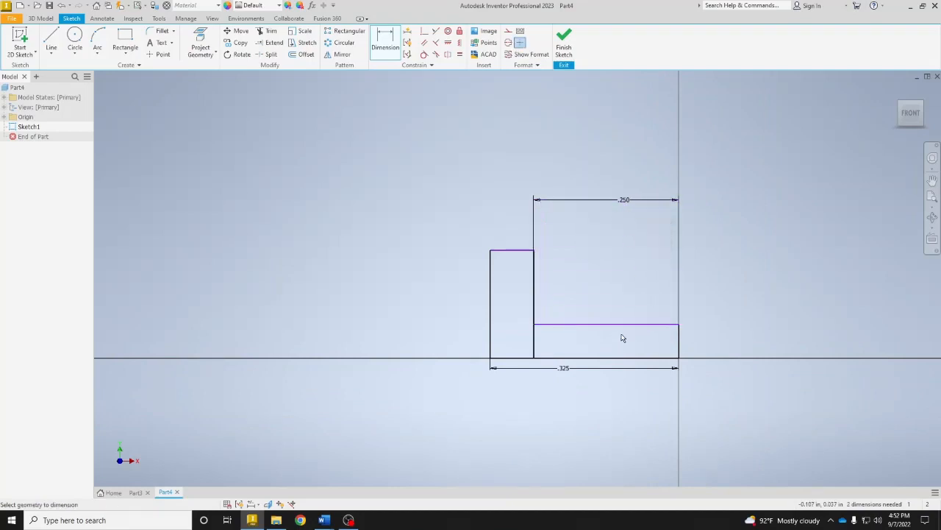
Dimension the height of the low rectangle as .125/2 in.
left_click(669, 324)
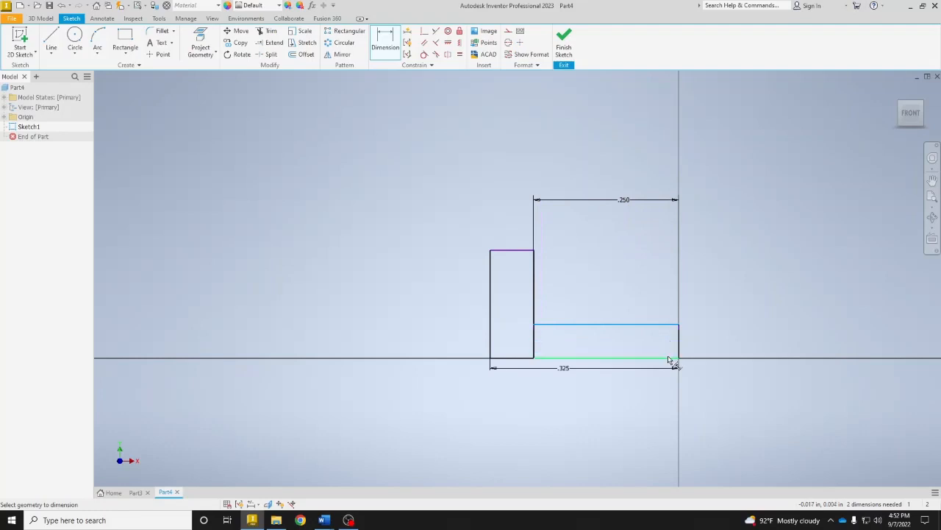
left_click(671, 358)
left_click(707, 348)
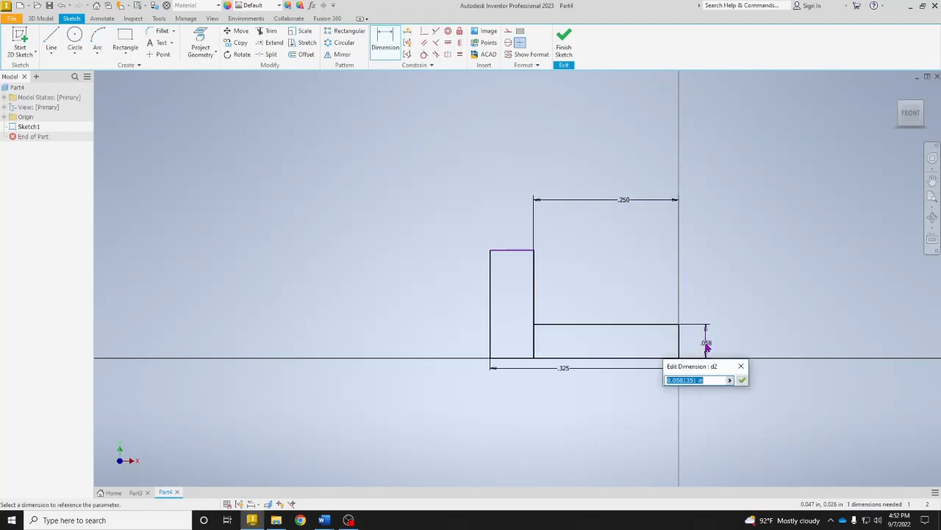
type(".125/2")
key("Return")
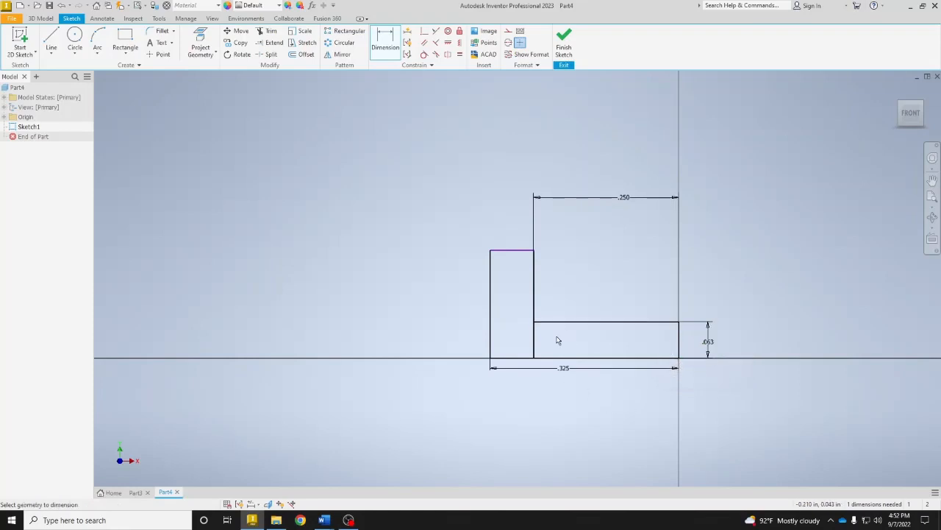
right_click(605, 307)
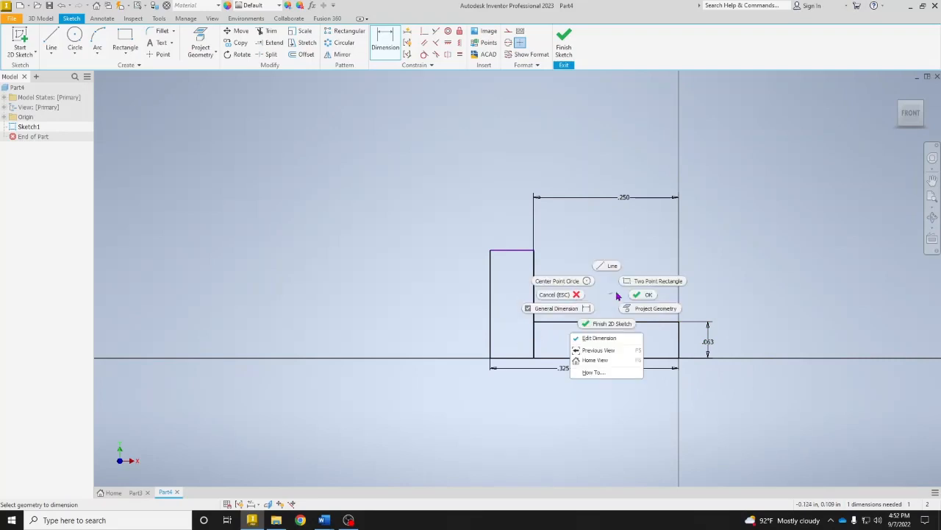
left_click(634, 301)
Draw a three-point arc inside the tall rectangle, from its lower outer corner to its inner vertical edge just below the upper corner.
left_click(97, 38)
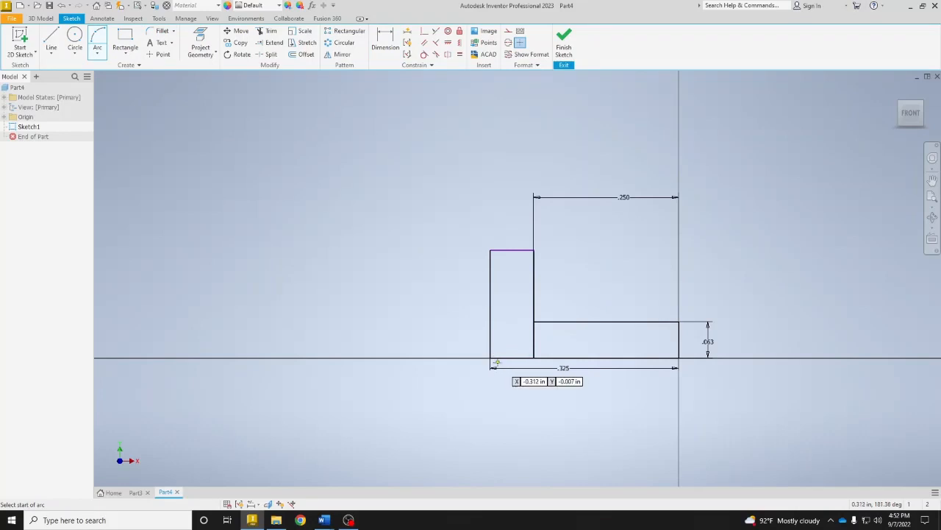
left_click(490, 357)
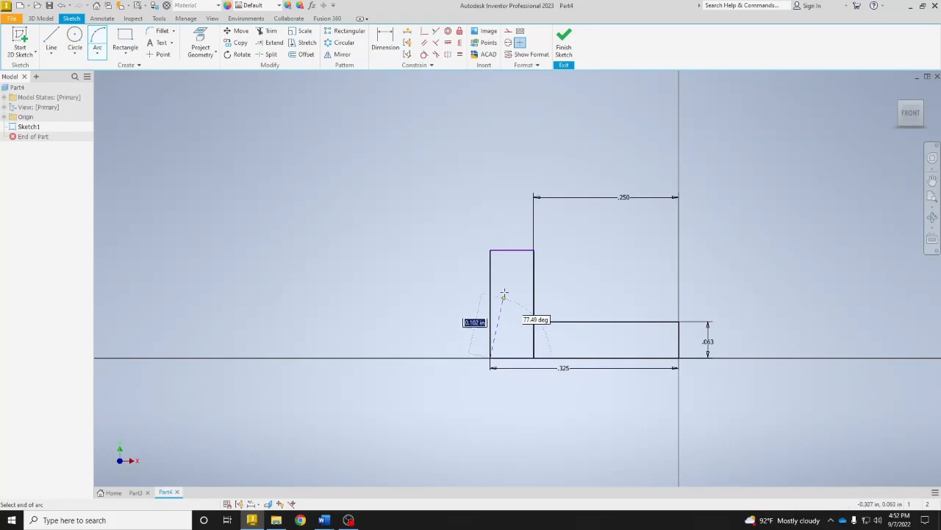
left_click(534, 251)
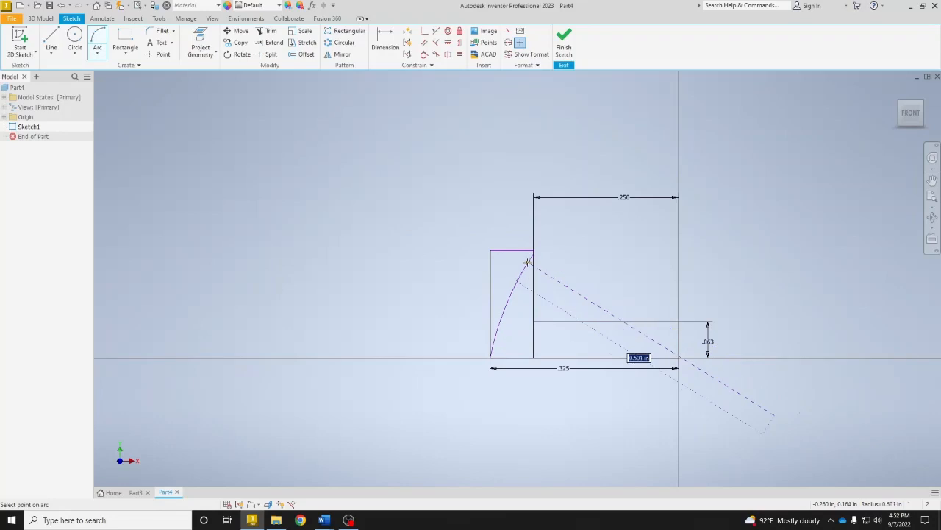
left_click(509, 303)
right_click(509, 303)
left_click(543, 302)
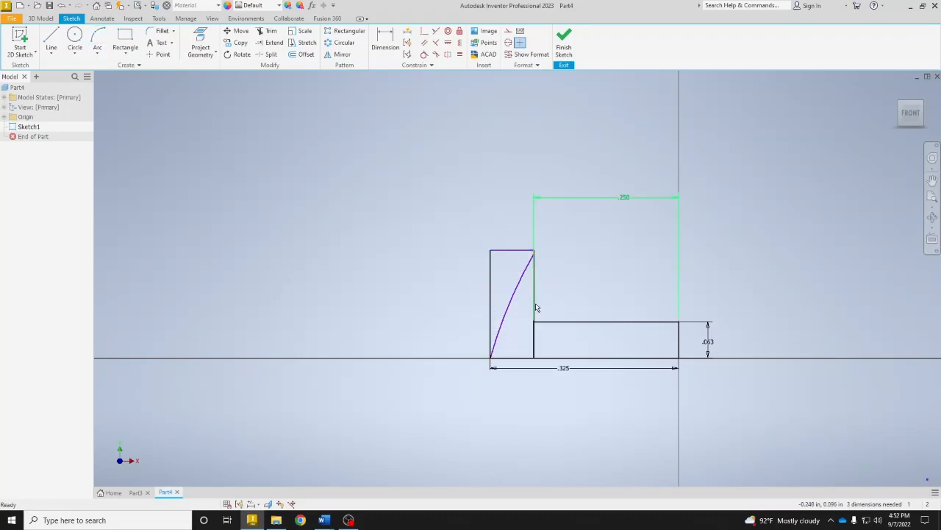
Constrain the arc tangent to the tall rectangle's outer vertical edge.
left_click(424, 54)
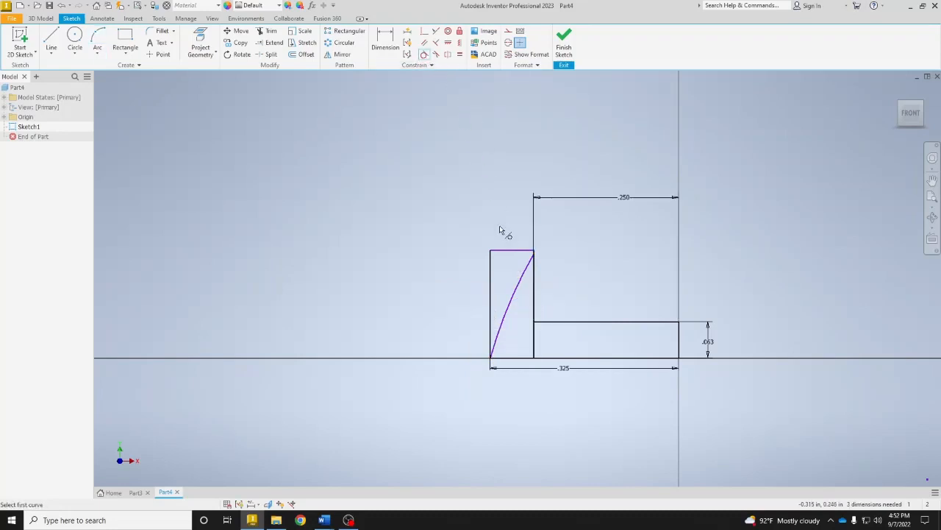
left_click(501, 334)
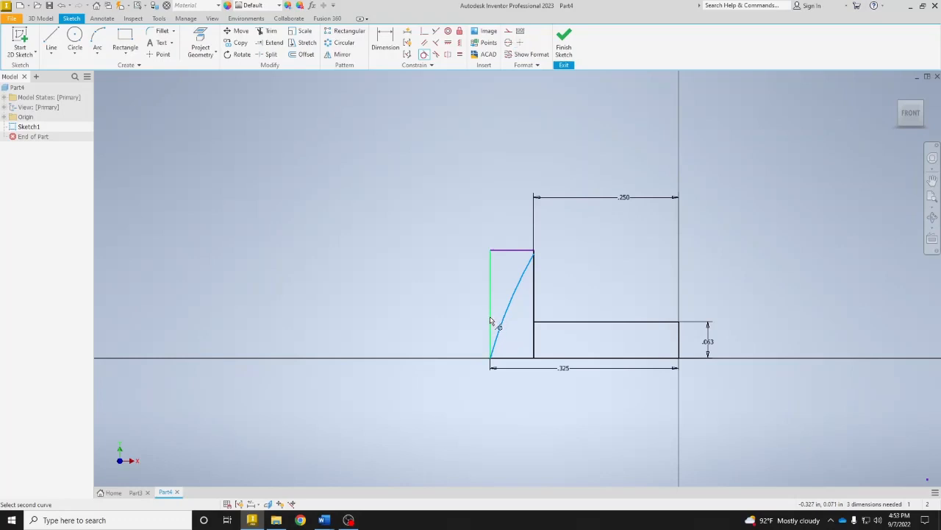
left_click(491, 321)
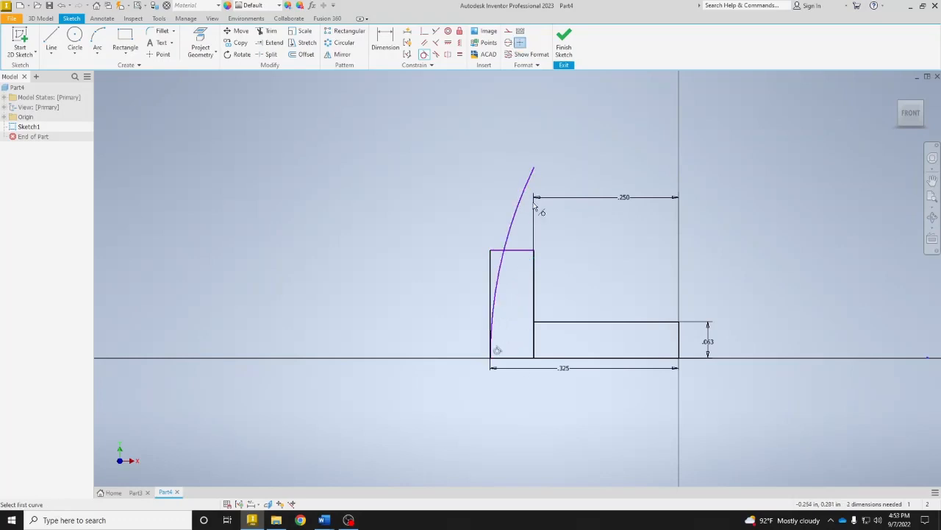
right_click(561, 275)
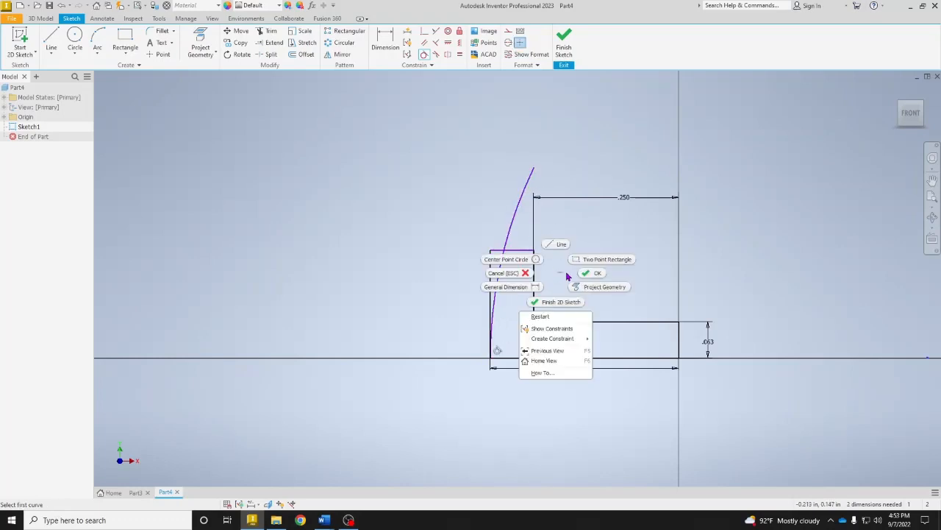
left_click(594, 273)
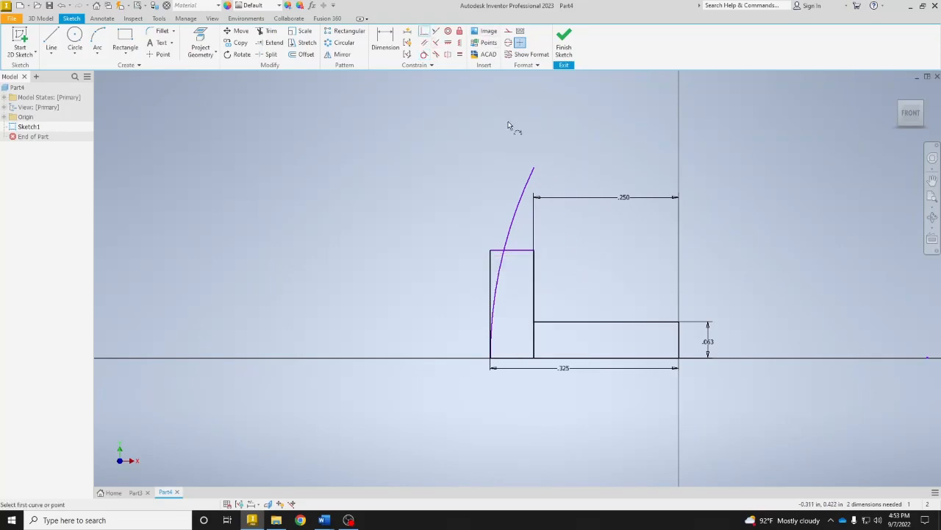
Make the arc's upper endpoint coincident with the tall rectangle's upper inner corner.
left_click(535, 171)
left_click(535, 252)
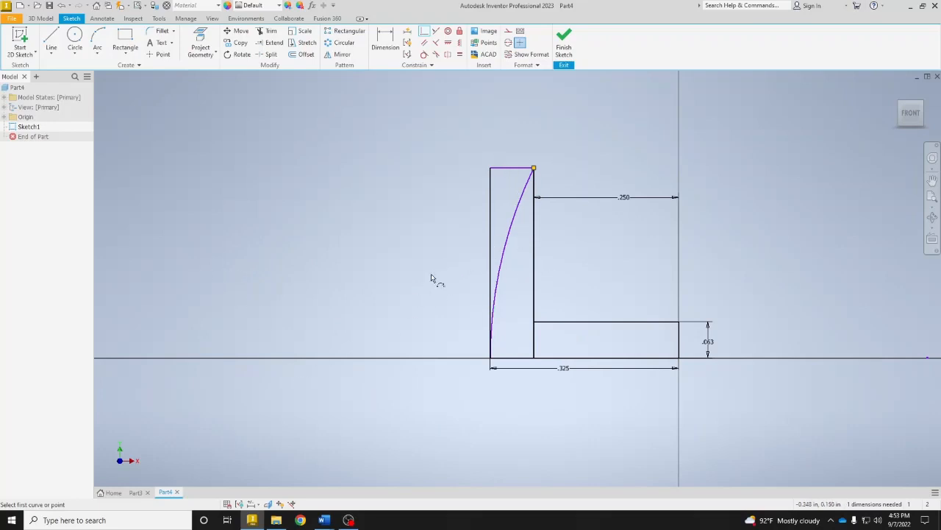
right_click(388, 265)
left_click(412, 262)
Dimension the arc's radius as .1562 in.
left_click(385, 42)
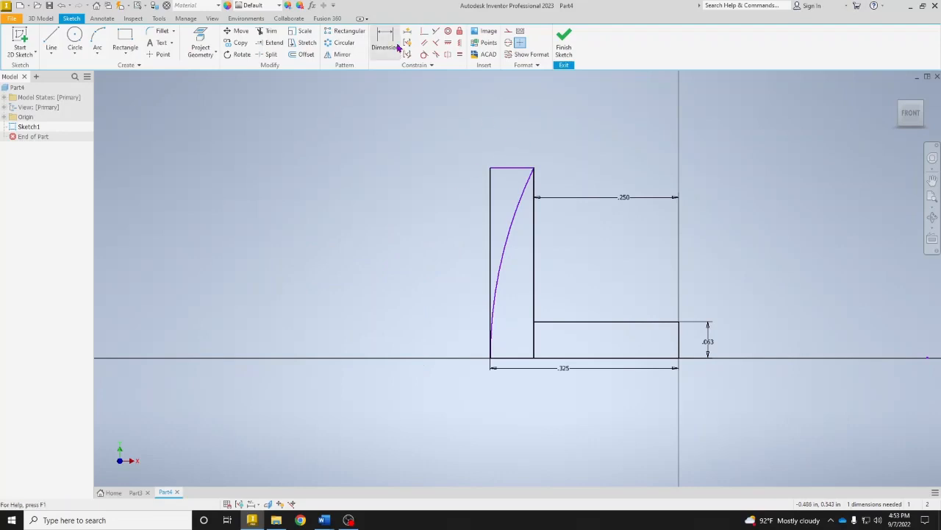
left_click(499, 274)
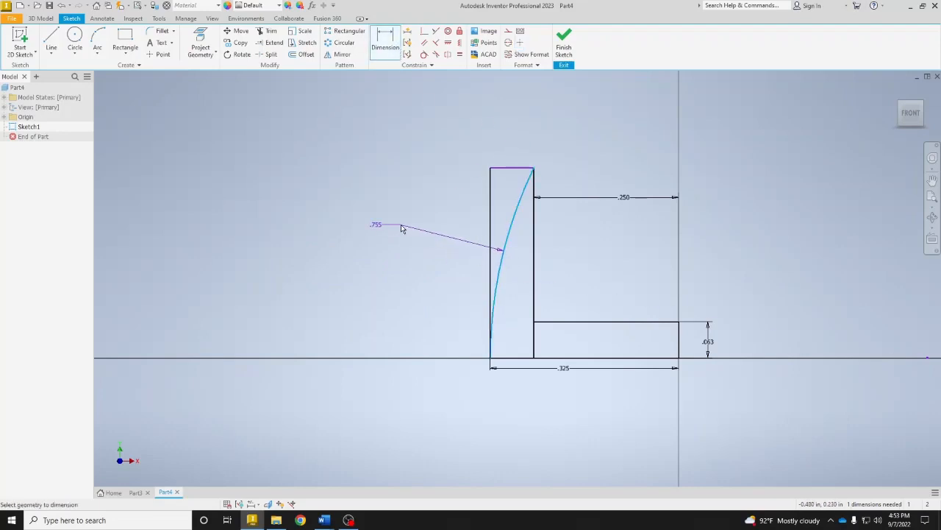
left_click(402, 228)
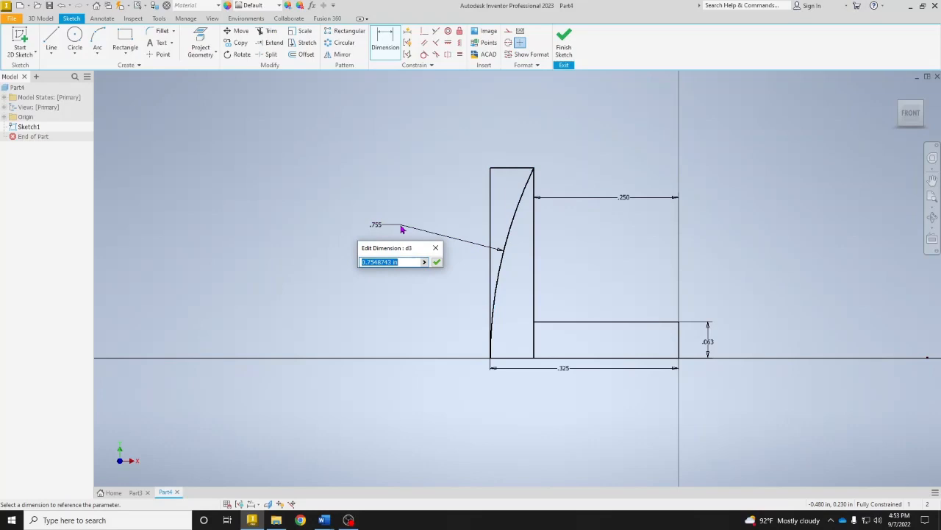
type(".1562")
key("Return")
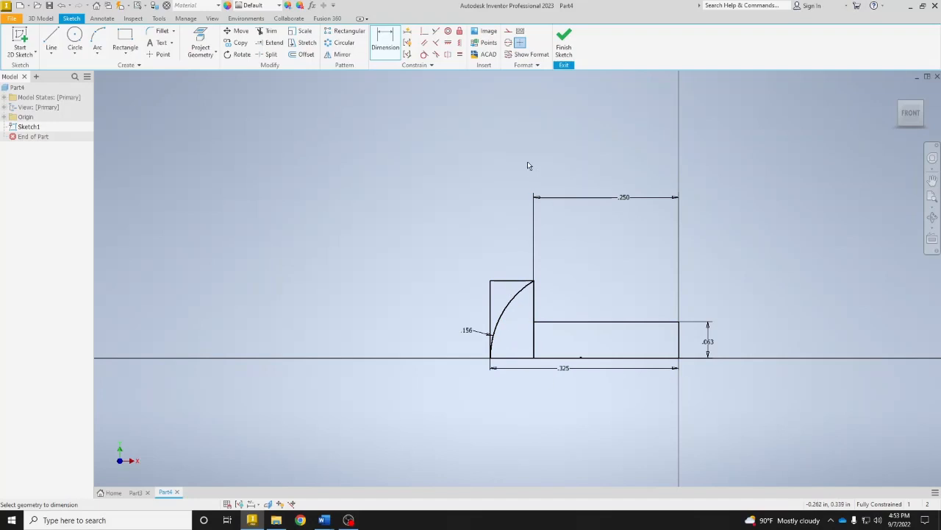
Finish the sketch and revolve the round-head and shank profiles a full 360 degrees about the shank's lower edge into one solid.
left_click(564, 44)
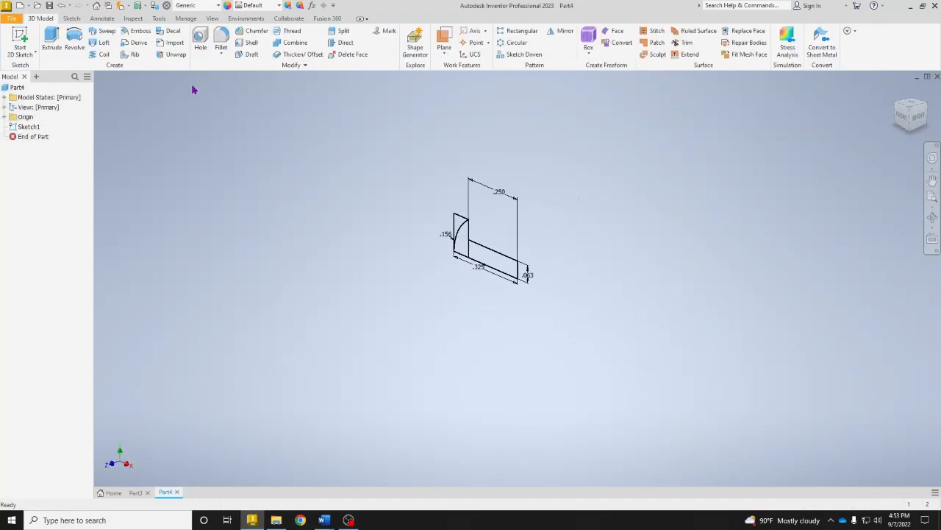
left_click(74, 40)
scroll(478, 265, "up", 5)
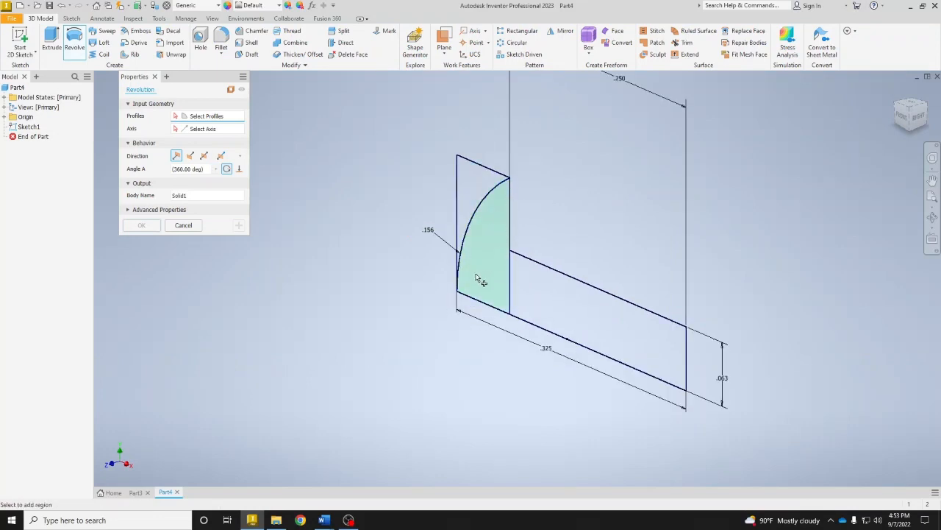
left_click(491, 265)
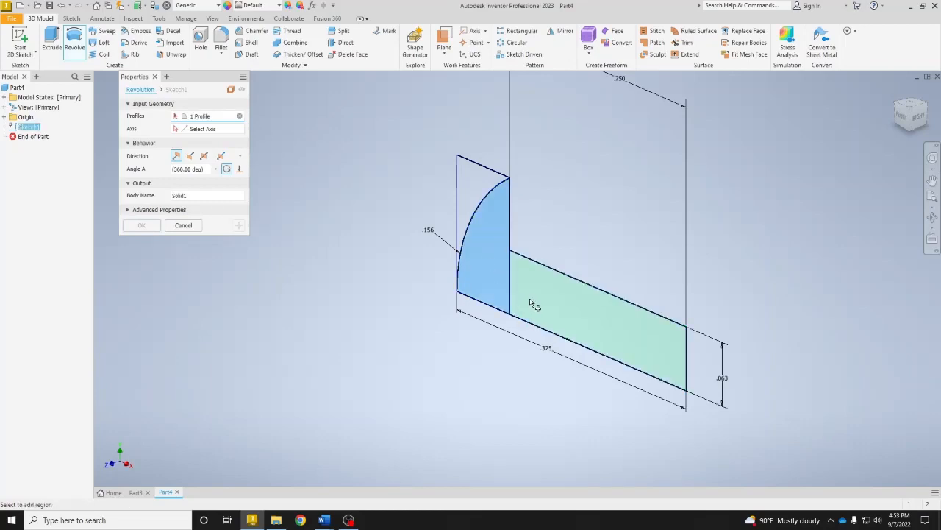
left_click(534, 305)
left_click(237, 134)
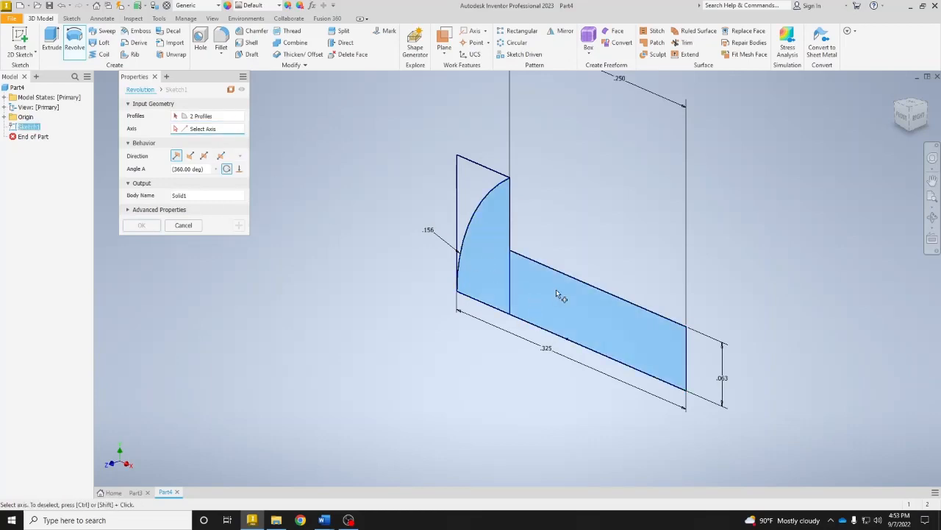
left_click(548, 330)
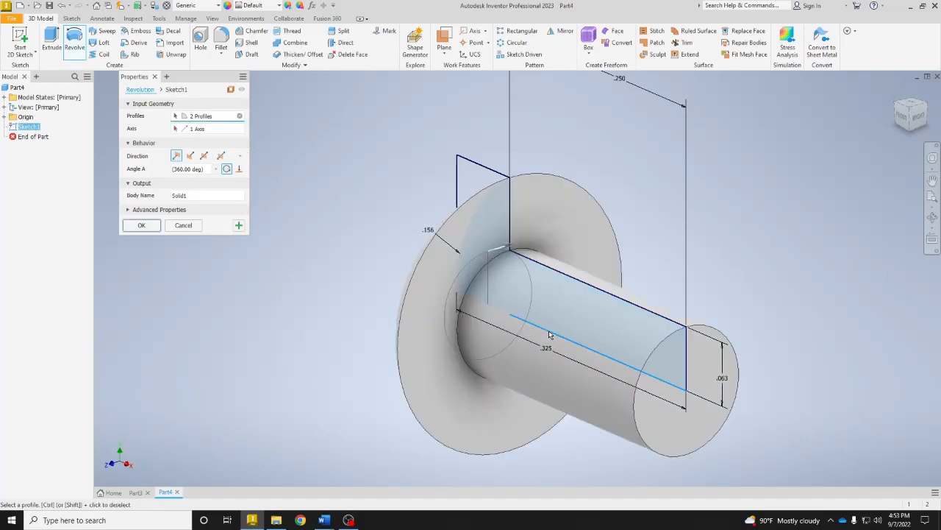
left_click(141, 226)
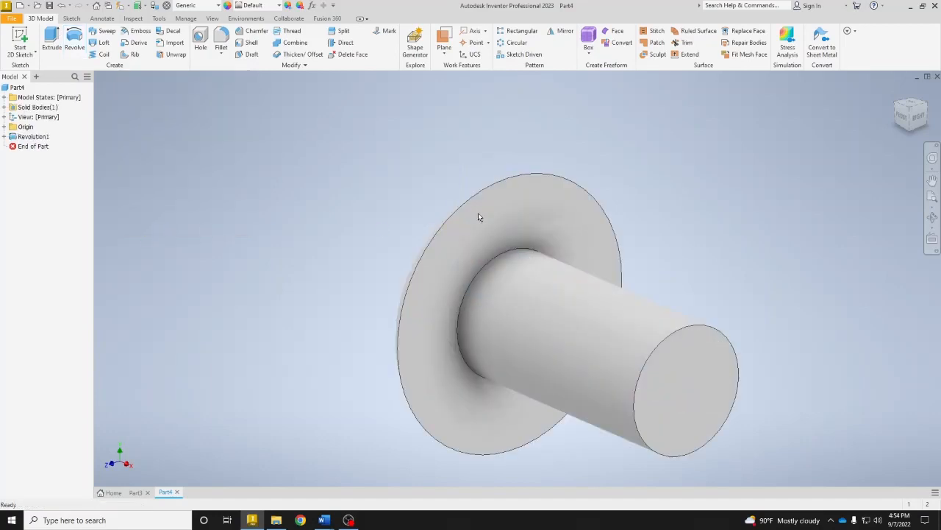
left_click(896, 109)
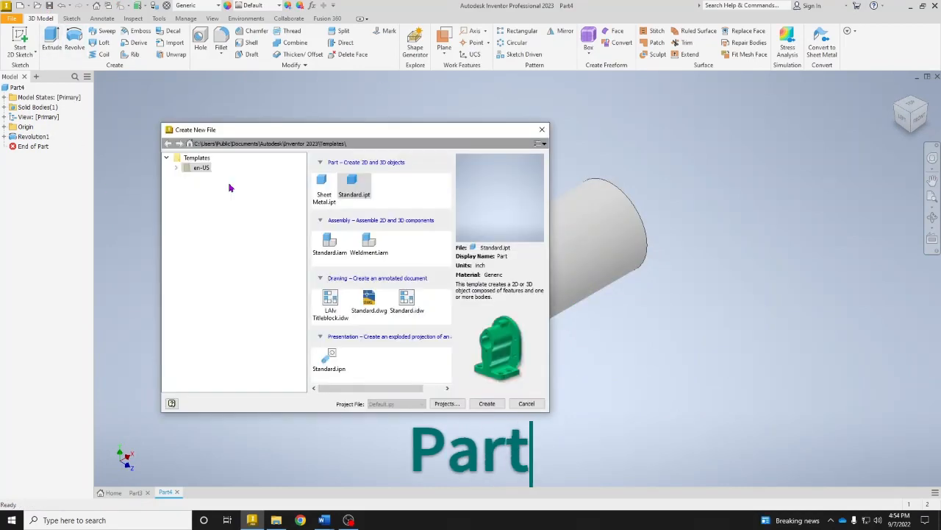
Create a new part from the Standard.ipt template and start a 2D sketch on the horizontal XZ plane, with the X axis pointing right.
double_click(353, 184)
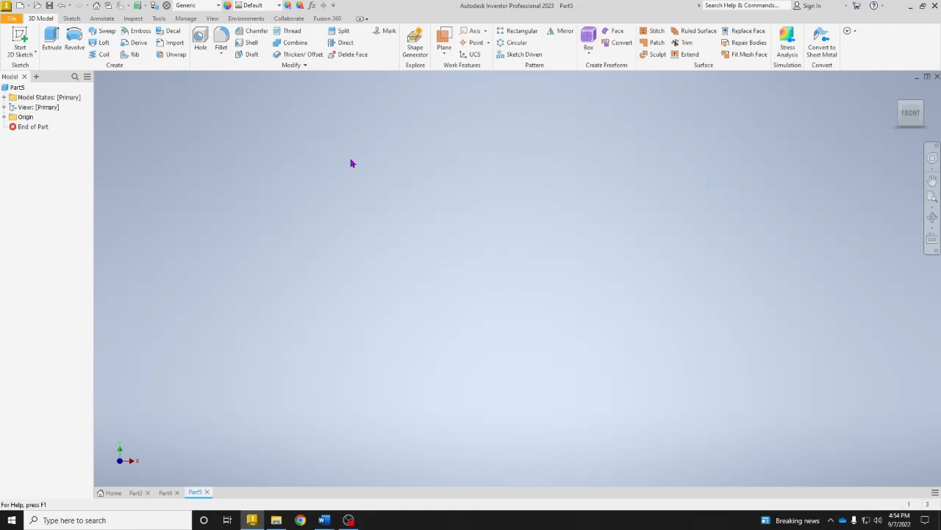
left_click(24, 36)
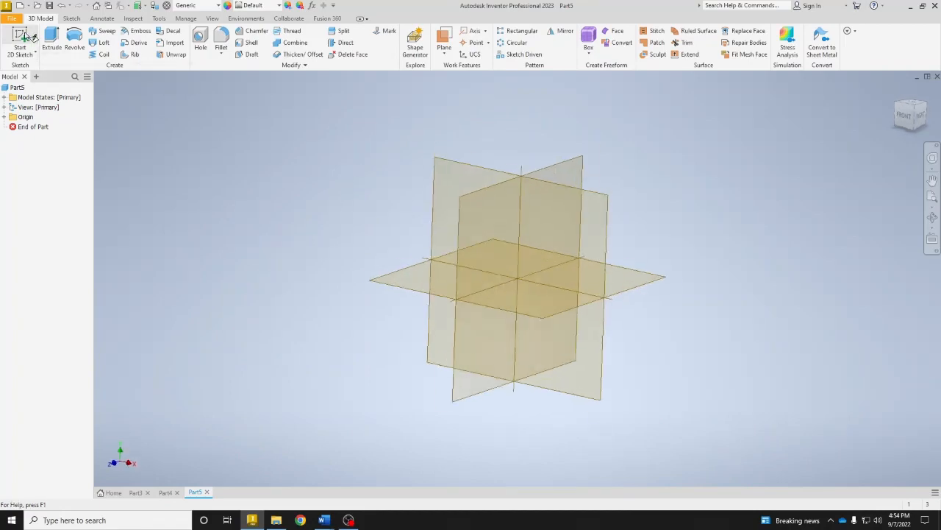
left_click(403, 277)
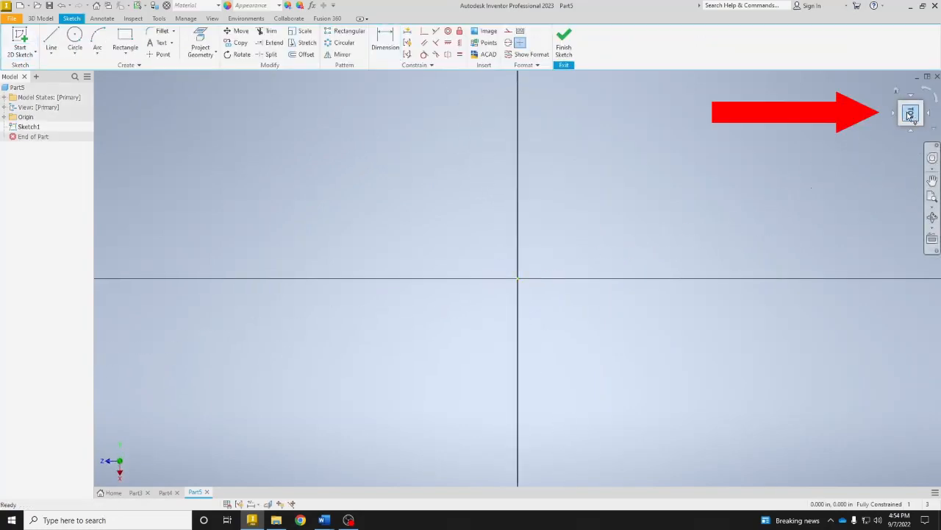
left_click(926, 93)
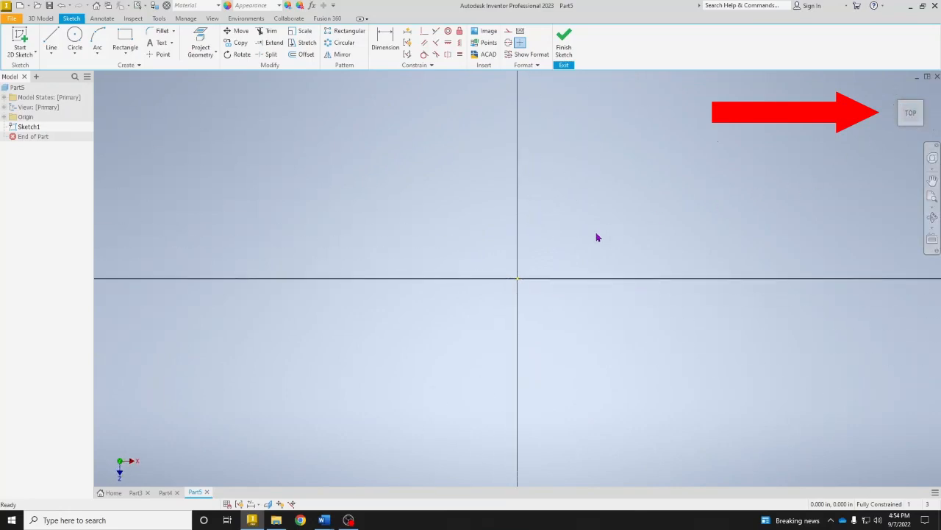
Draw a closed five-line home-plate outline about 13.5 in wide below the origin, with its pointed corner on the vertical axis.
left_click(51, 45)
left_click(334, 297)
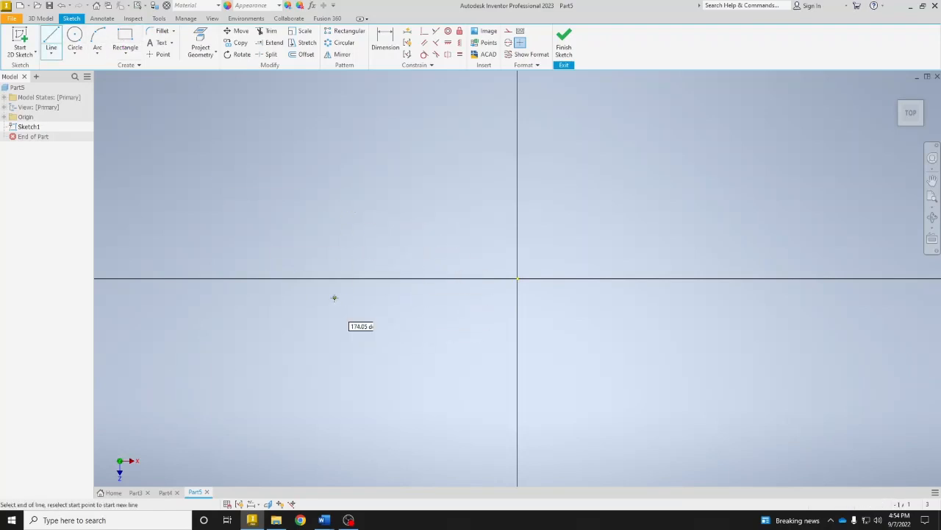
left_click(735, 297)
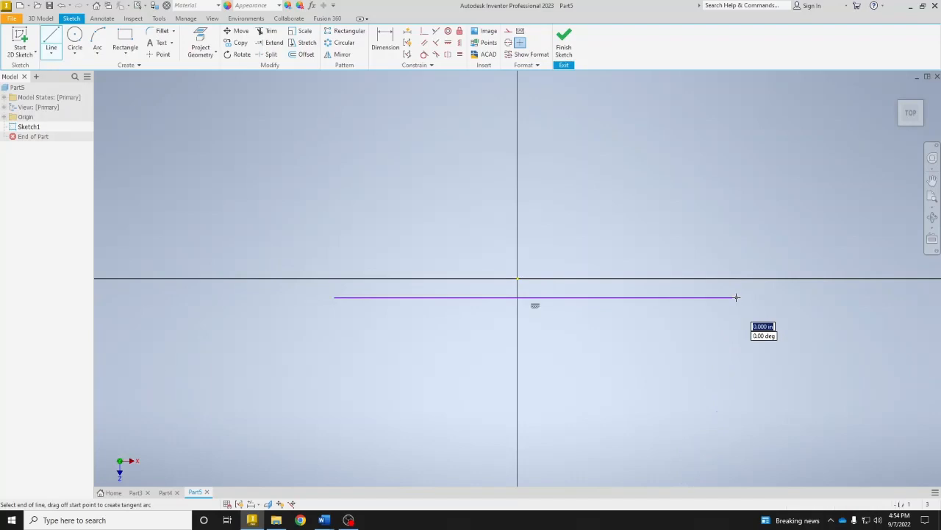
left_click(736, 385)
middle_click_drag(729, 382, 662, 294)
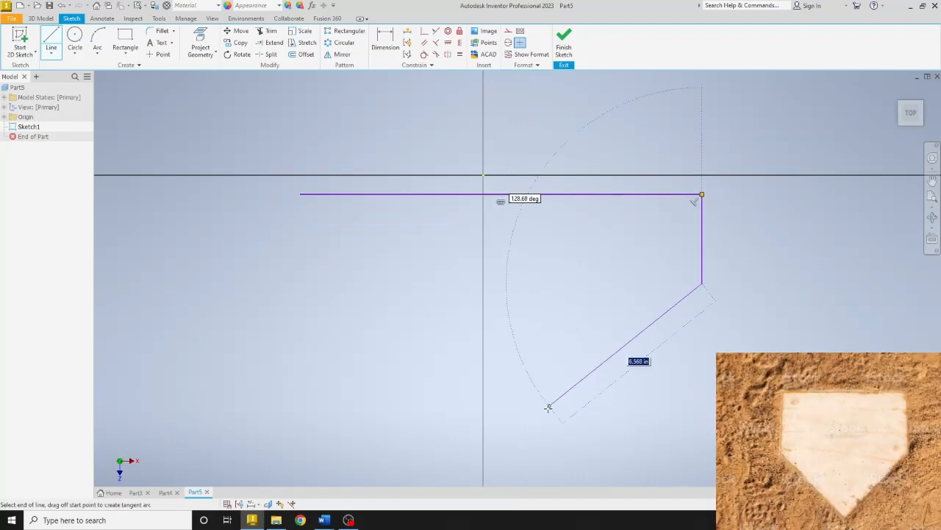
left_click(483, 478)
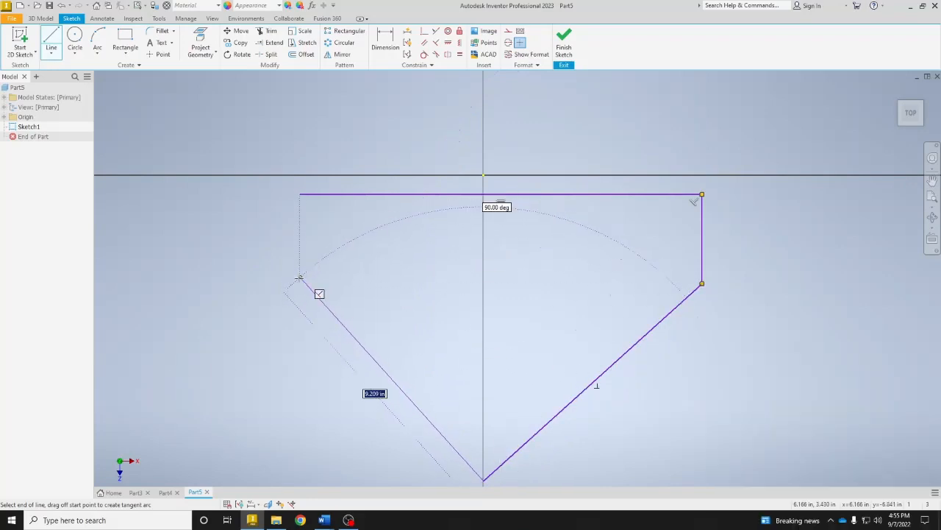
left_click(297, 273)
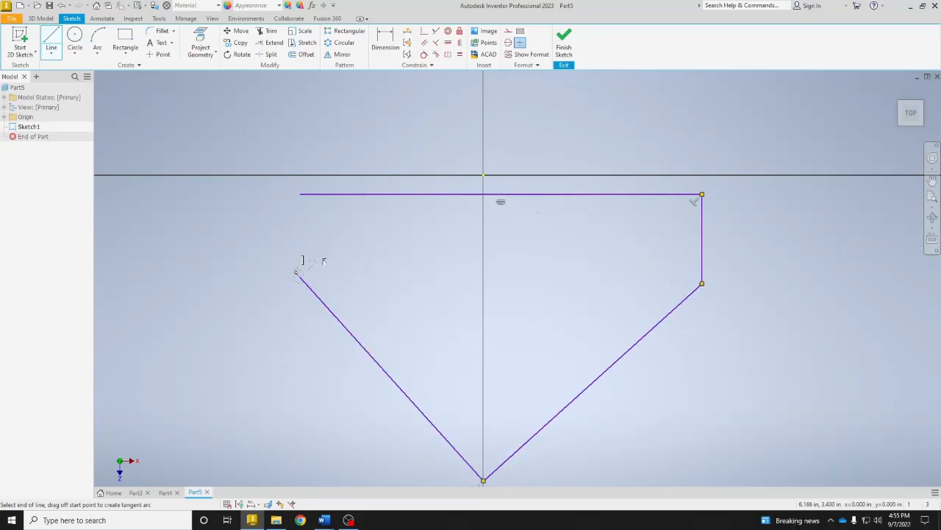
left_click(298, 195)
right_click(555, 272)
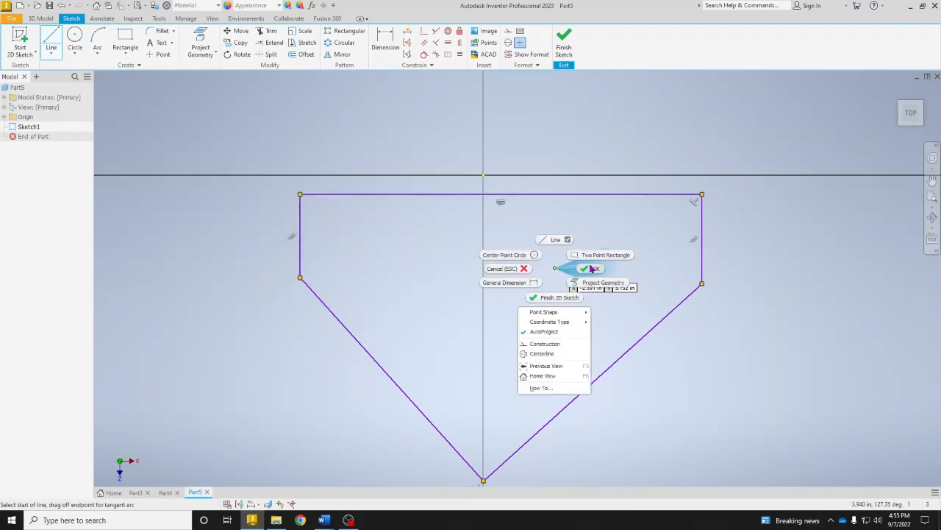
left_click(588, 267)
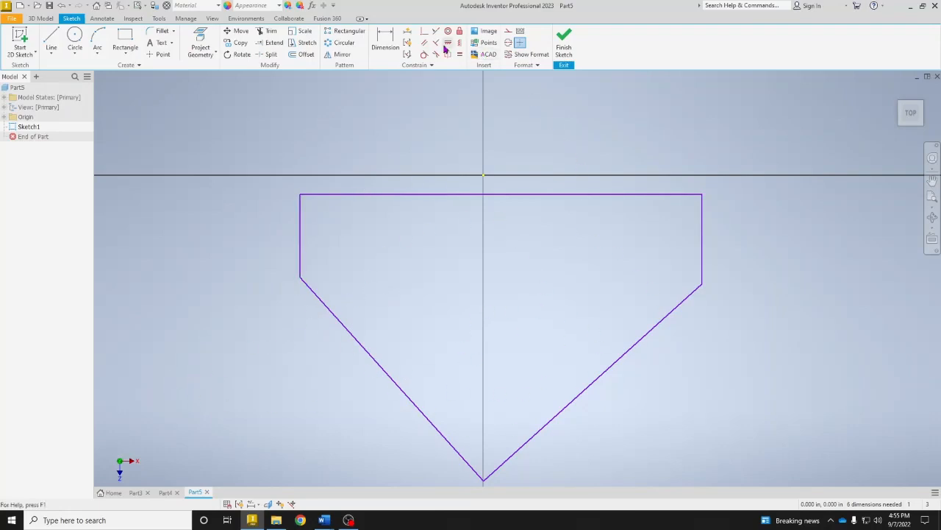
Dimension the outline's long horizontal edge as 1.8 in.
left_click(378, 44)
left_click(408, 196)
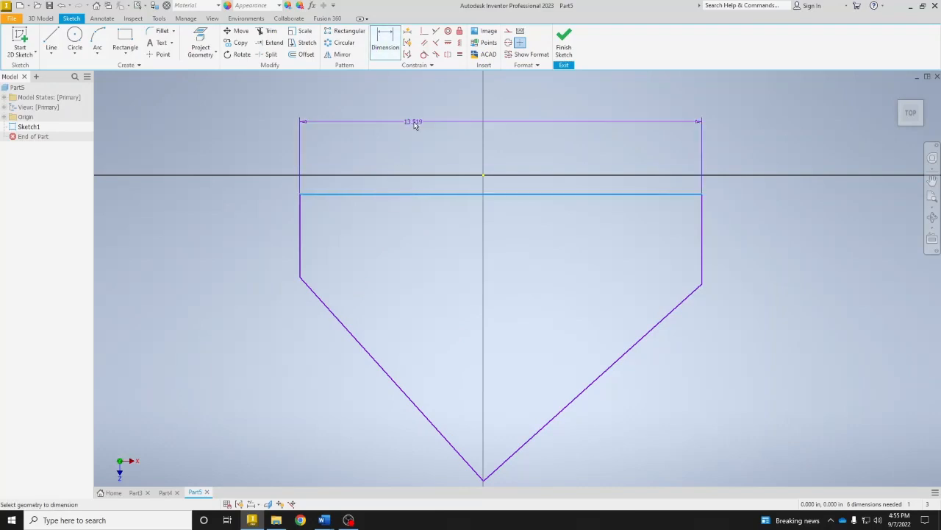
left_click(440, 91)
type("1.8")
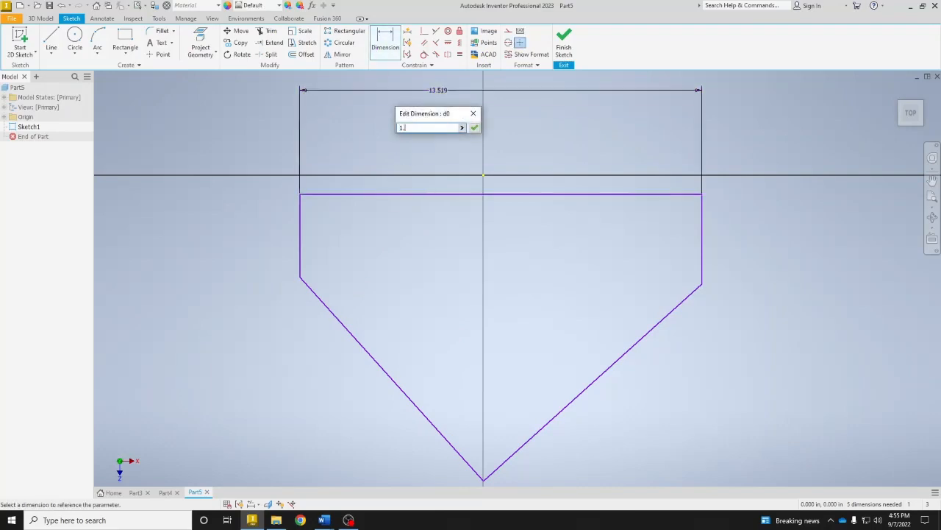
key("Return")
scroll(506, 218, "up", 4)
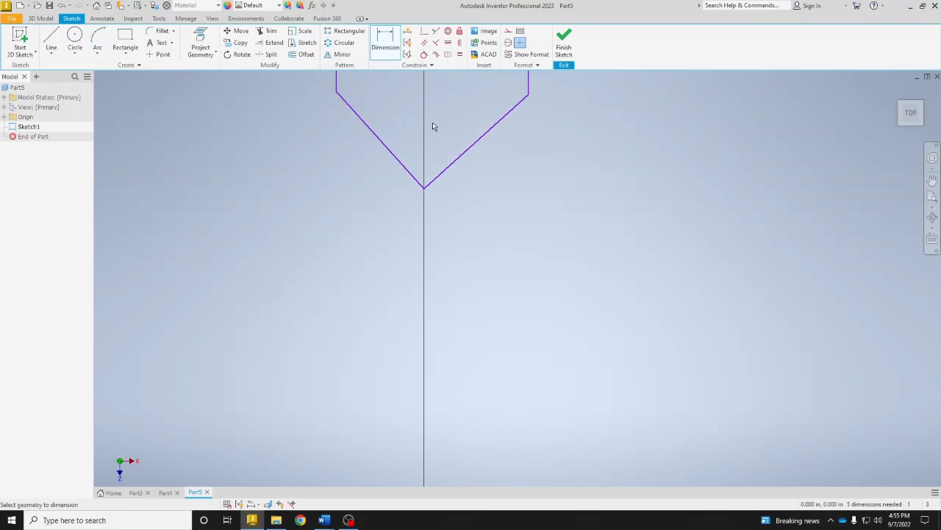
scroll(414, 212, "down", 2)
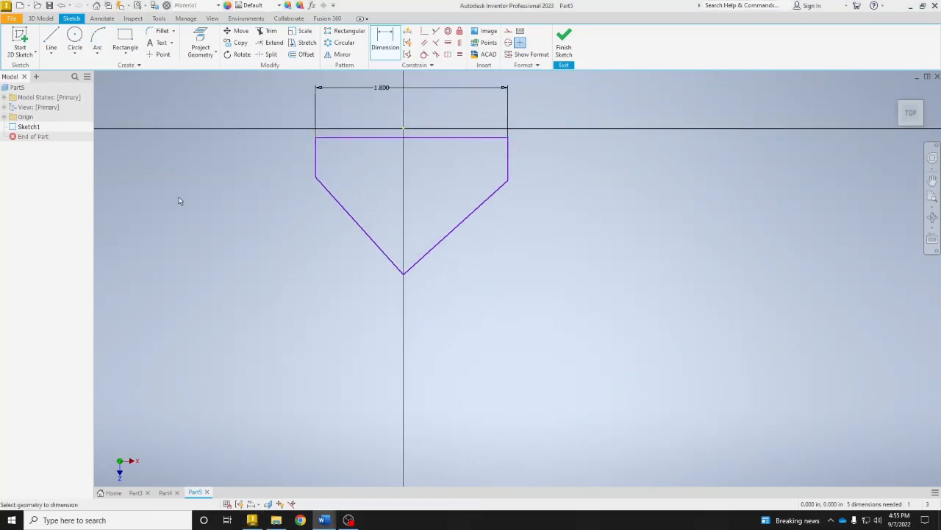
Dimension the distance from the long horizontal edge to the pointed corner as 1 in.
left_click(467, 138)
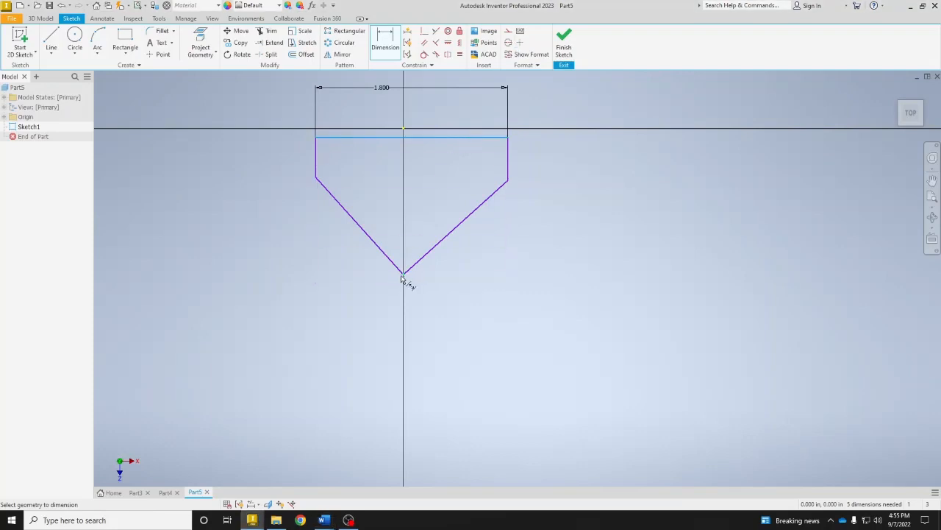
left_click(402, 274)
left_click(590, 200)
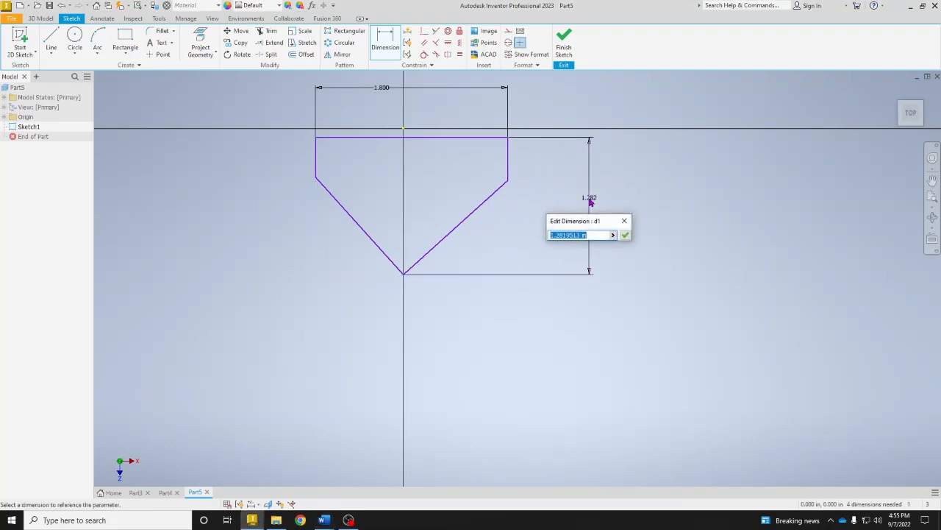
type("1")
key("Return")
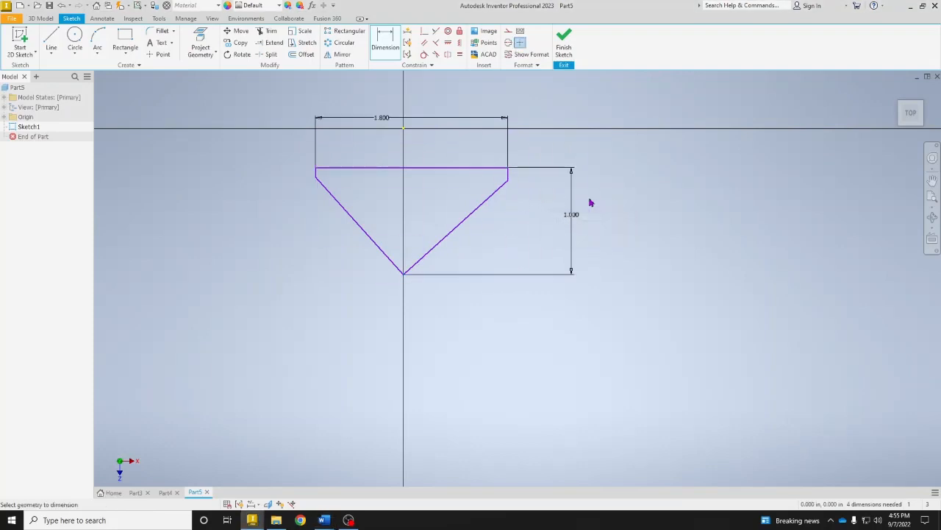
Dimension the outline's right-hand short vertical edge as .25 in.
scroll(503, 184, "down", 3)
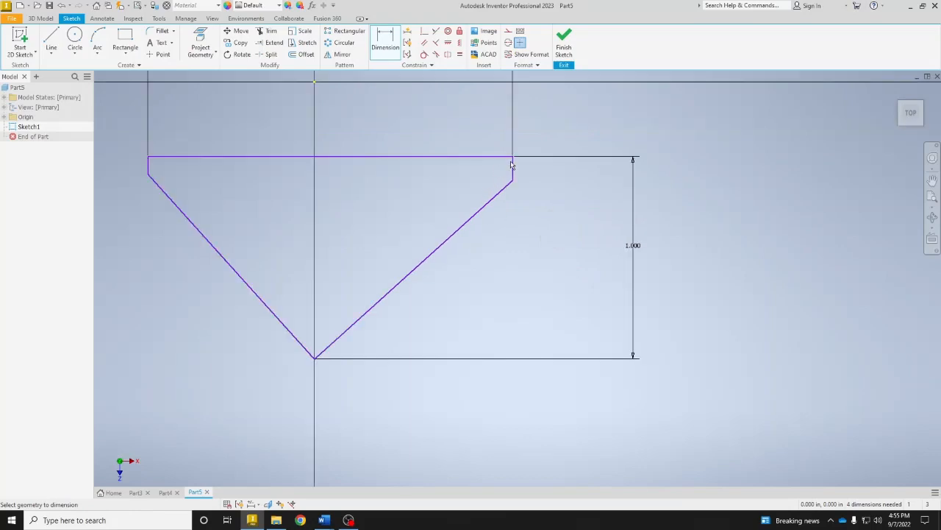
left_click(513, 176)
left_click(559, 184)
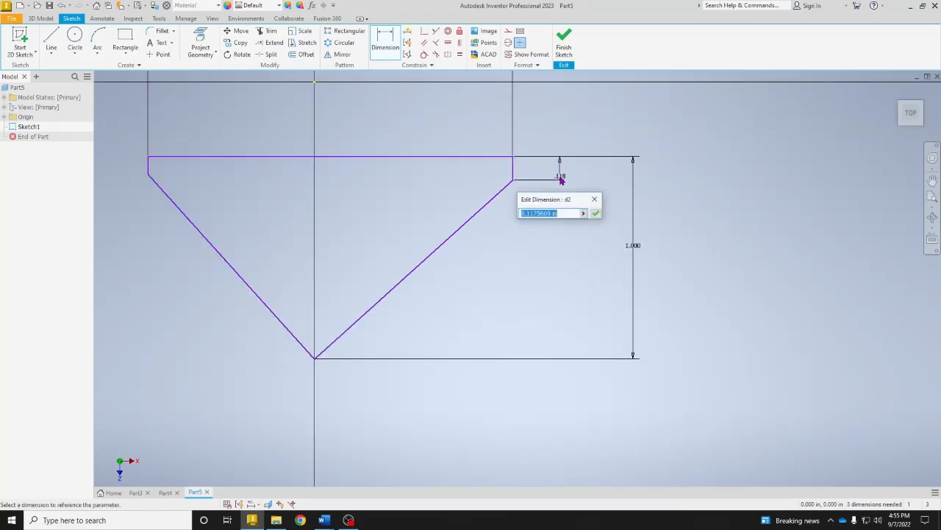
type(".25")
key("Return")
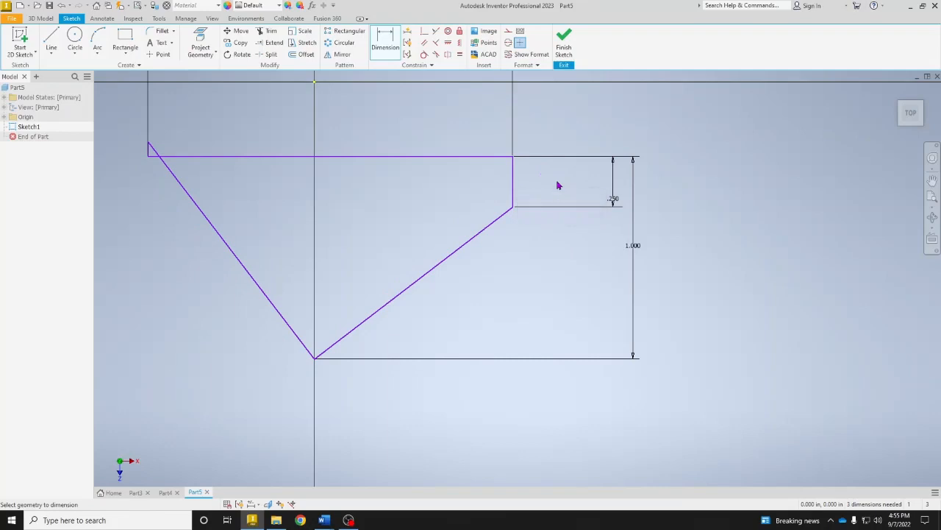
right_click(268, 201)
left_click(309, 201)
Try moving the outline by its crossed left-hand corner, and undo both that move and the .25 in dimension edit.
mouse_move(150, 145)
left_mouse_down()
mouse_move(147, 175)
mouse_move(155, 134)
left_mouse_up()
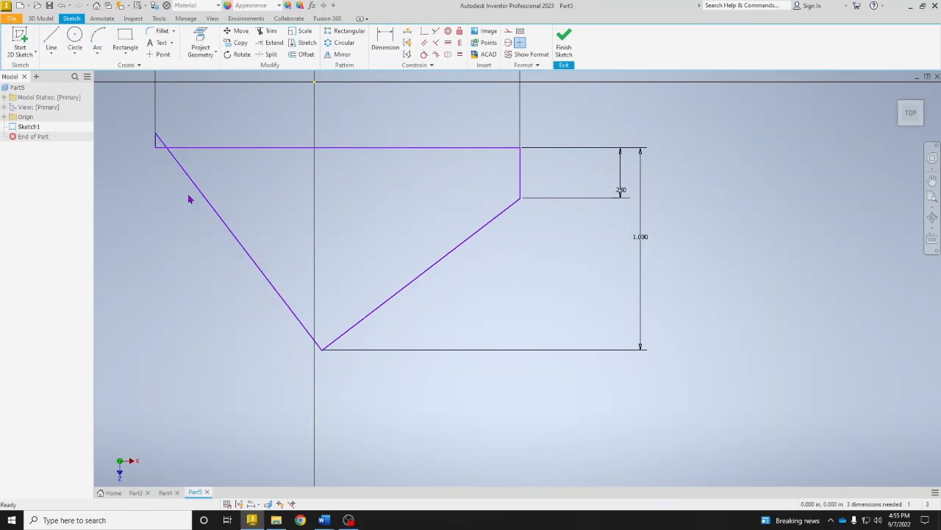
left_click(63, 5)
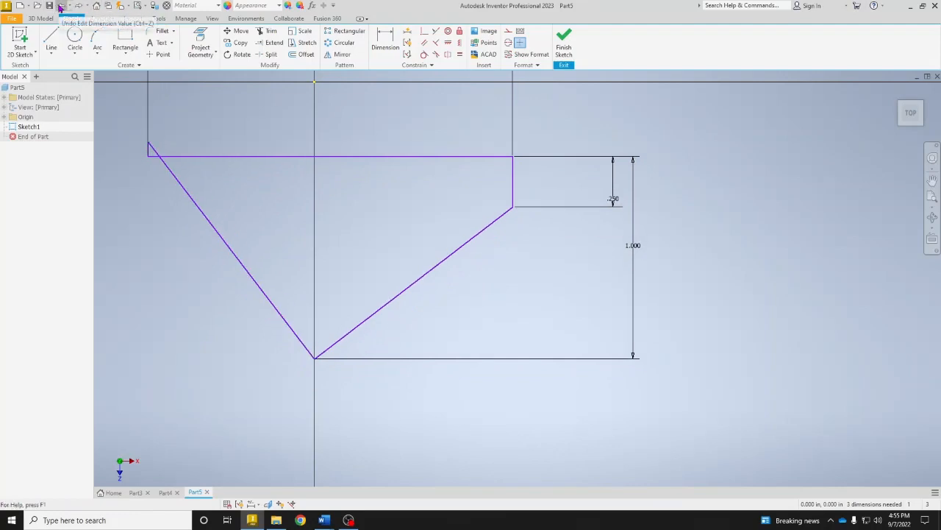
left_click(60, 6)
Constrain the outline's two short vertical edges to equal length.
left_click(458, 55)
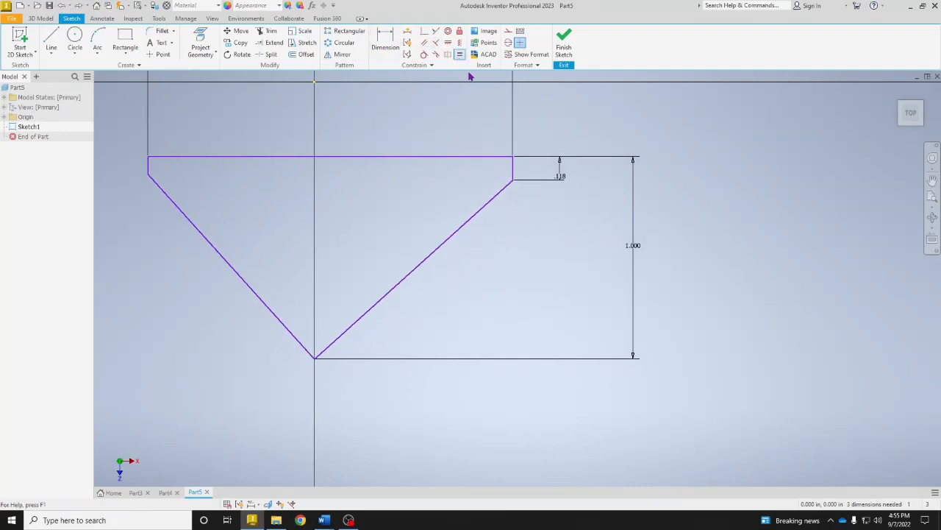
left_click(513, 168)
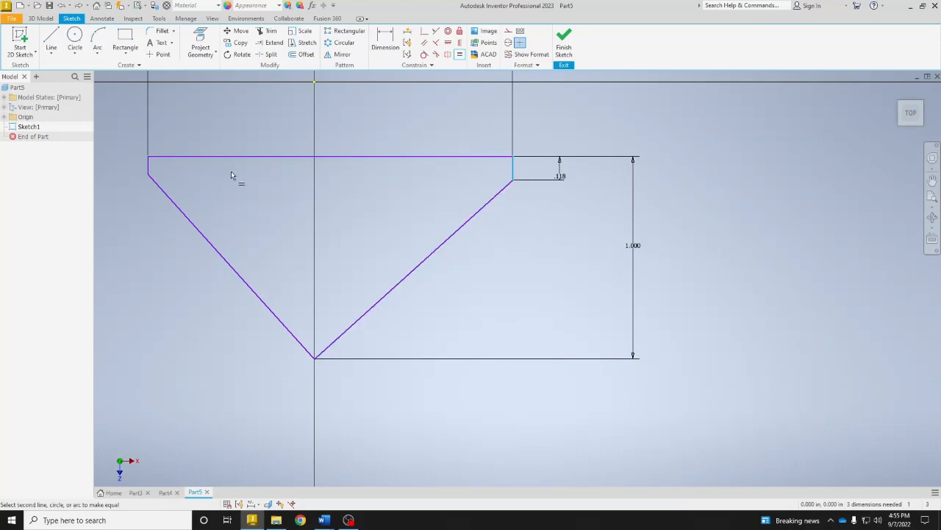
left_click(148, 165)
right_click(300, 195)
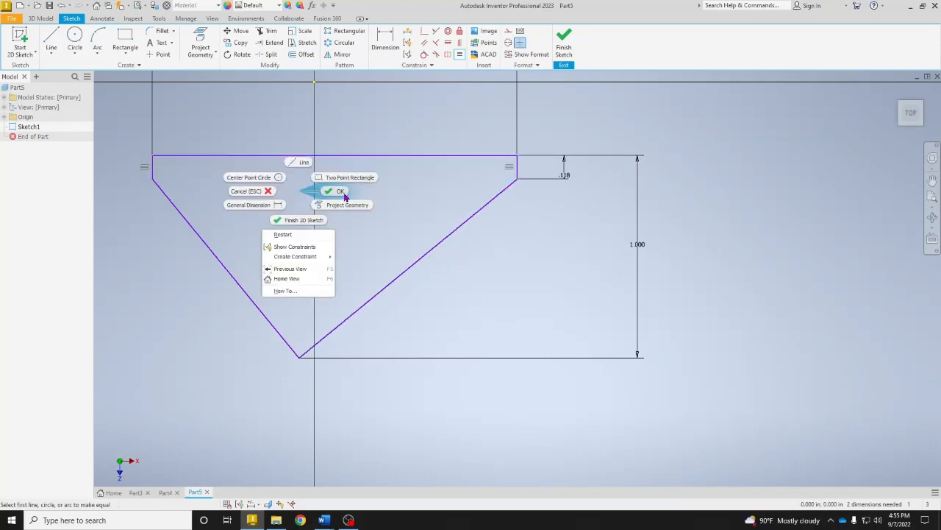
left_click(337, 191)
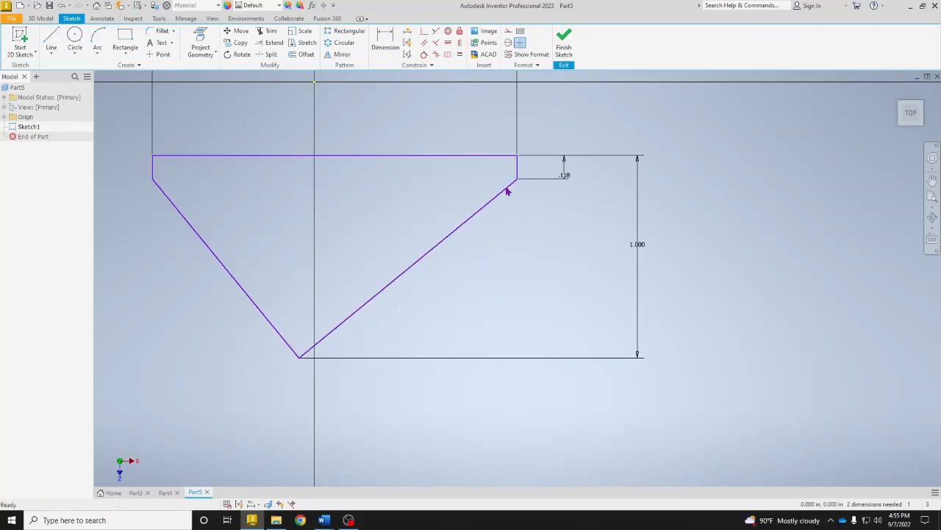
Set the dimension of the outline's right-hand short vertical edge to .25 in.
left_click(564, 177)
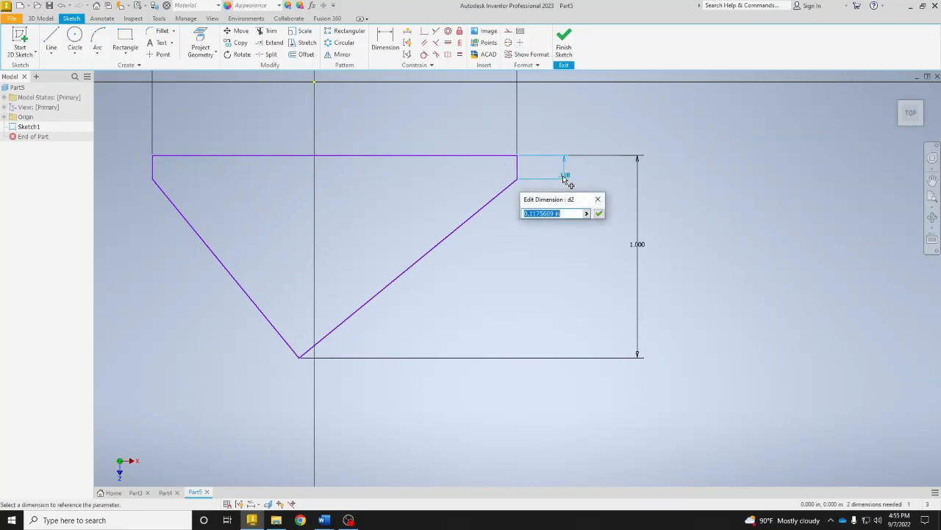
type(".25")
key("Return")
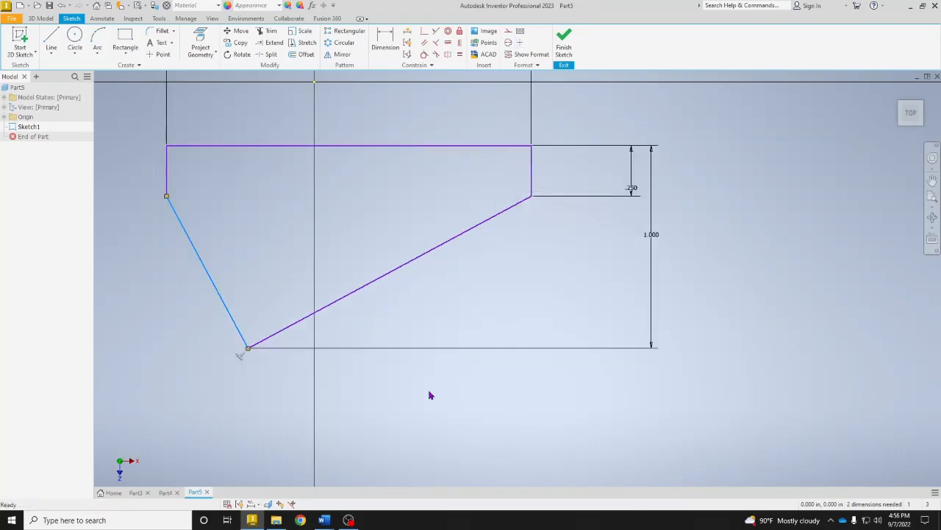
Delete the outline's two slanted edges and redraw them as lines from the short vertical edges' lower ends to a single point below.
left_click_drag(389, 383, 197, 286)
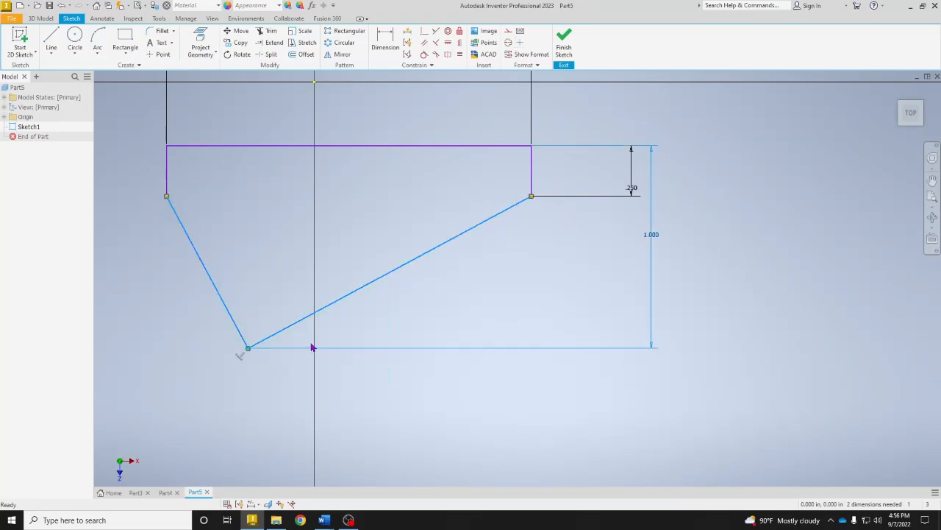
key("Delete")
left_click(50, 41)
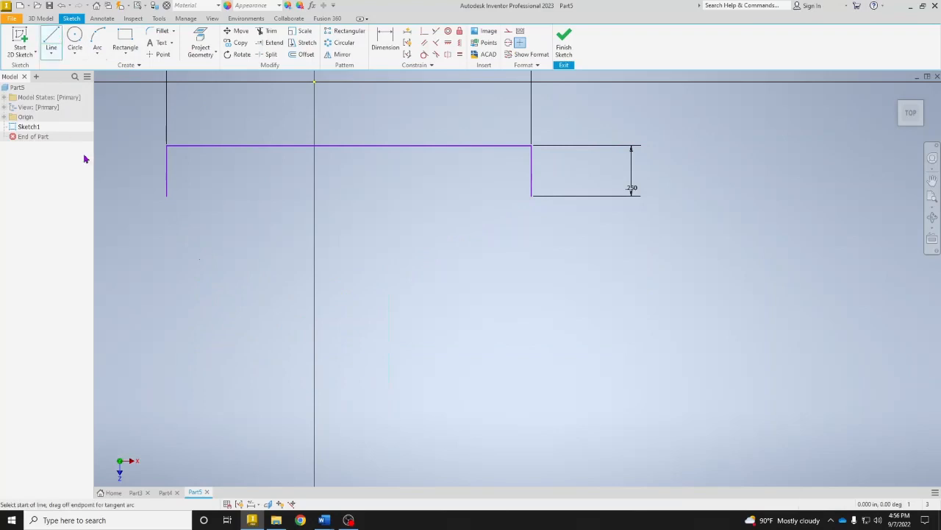
left_click(166, 196)
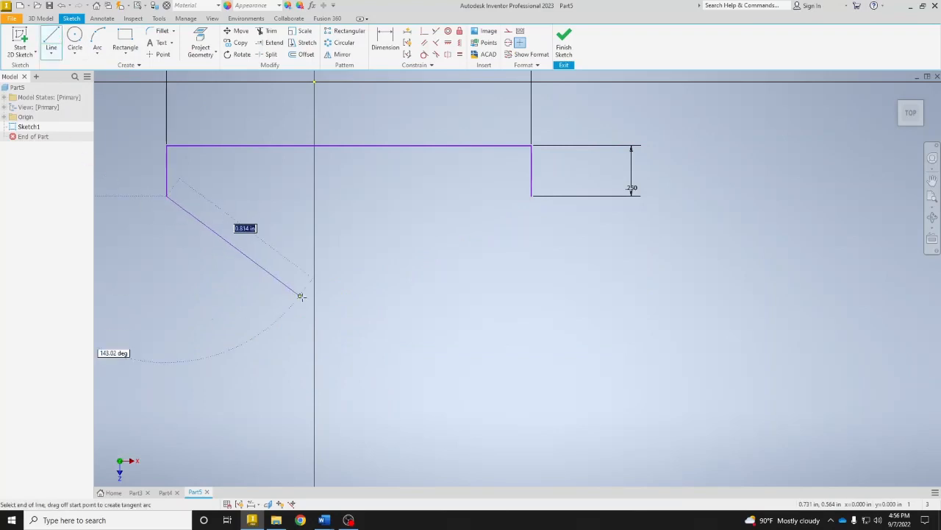
left_click(546, 215)
right_click(614, 285)
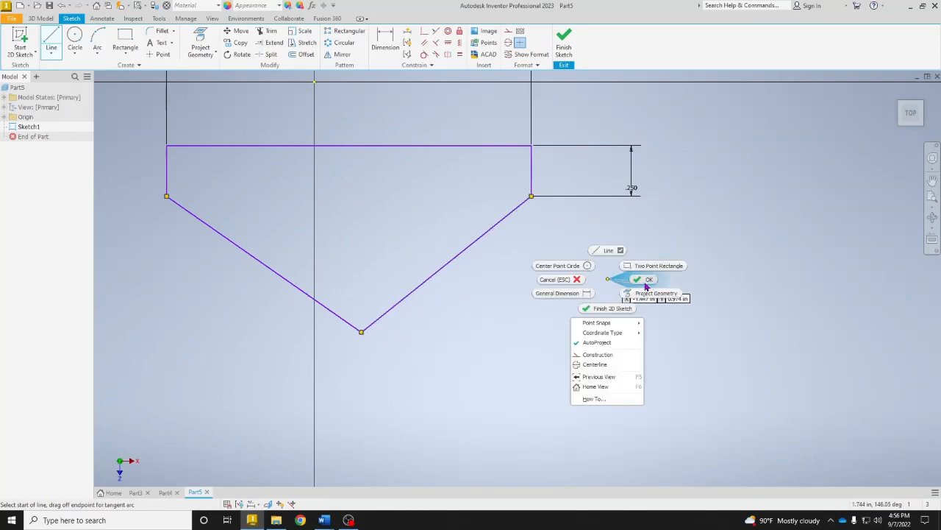
left_click(644, 284)
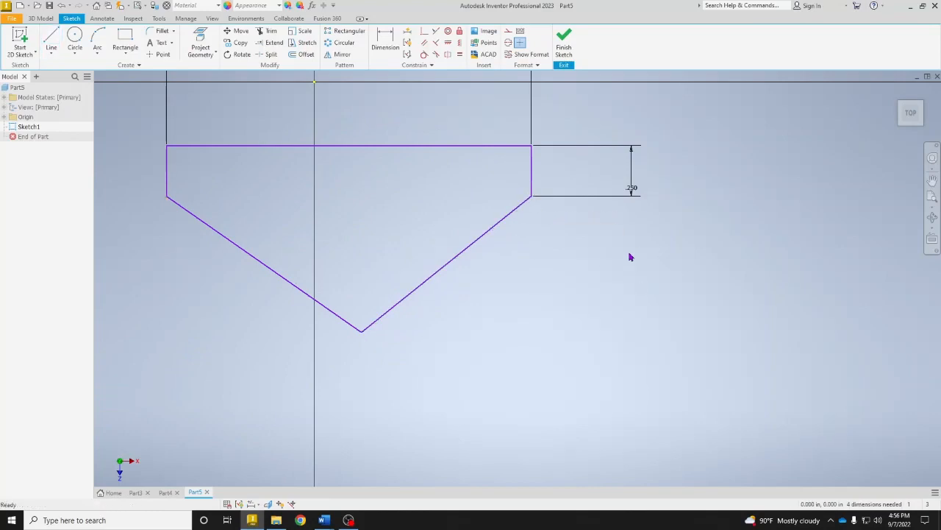
Dimension the angle between the right-hand short vertical edge and its adjoining slanted edge as 50 degrees.
left_click(386, 53)
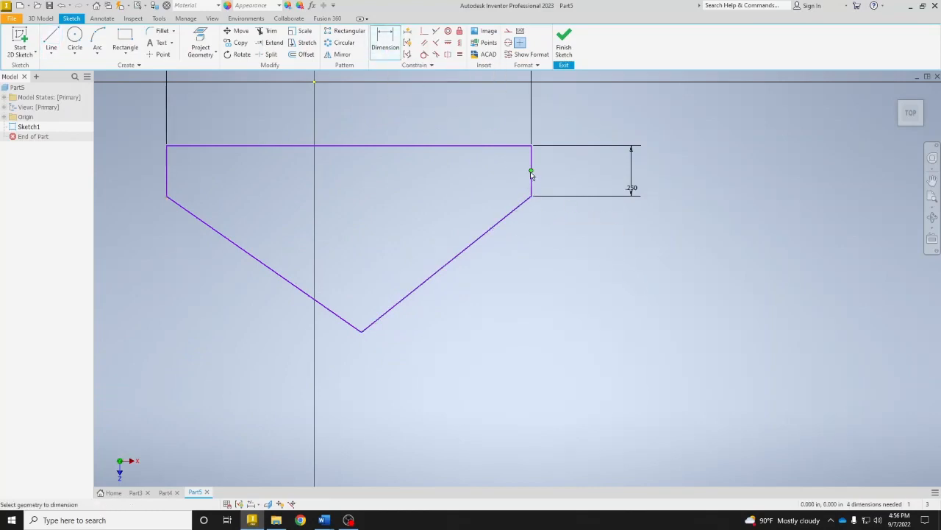
left_click(532, 180)
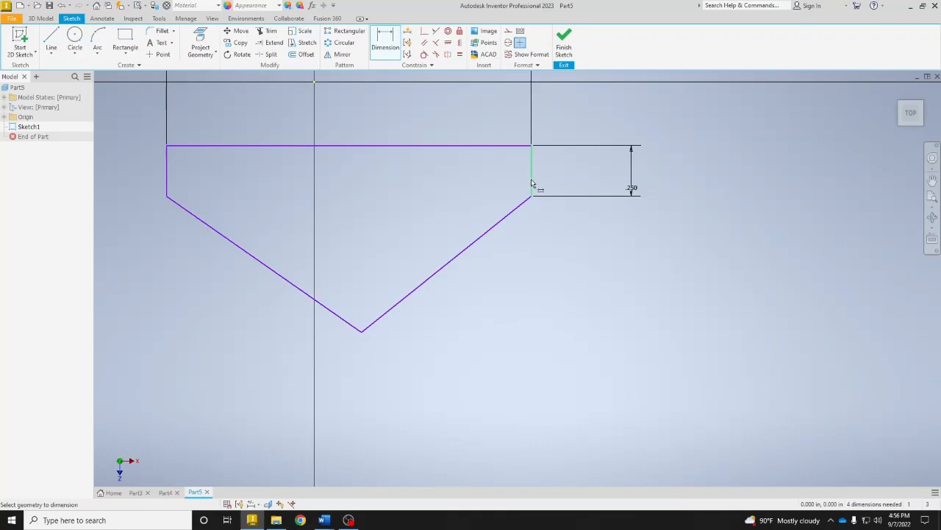
left_click(510, 213)
left_click(490, 301)
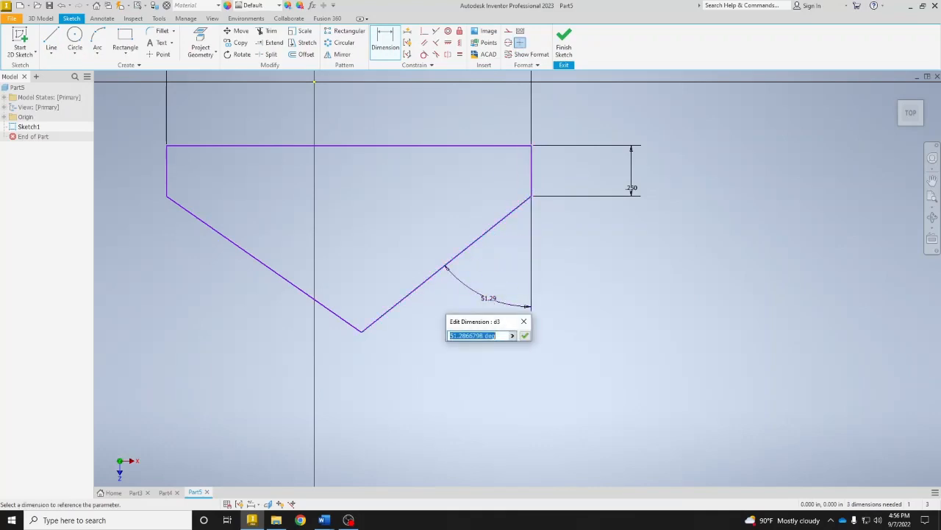
type("50")
key("Return")
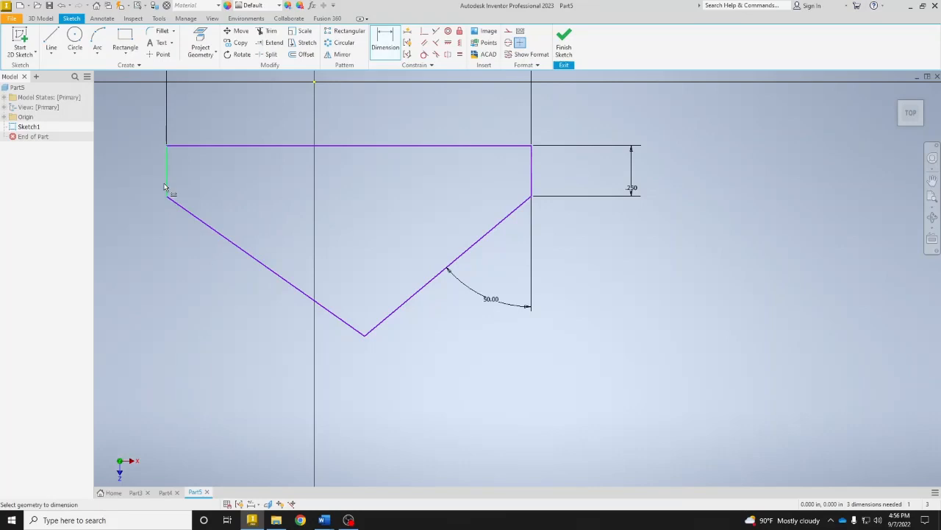
Dimension the angle between the left-hand short vertical edge and its adjoining slanted edge as 50 degrees.
left_click(166, 185)
left_click(194, 216)
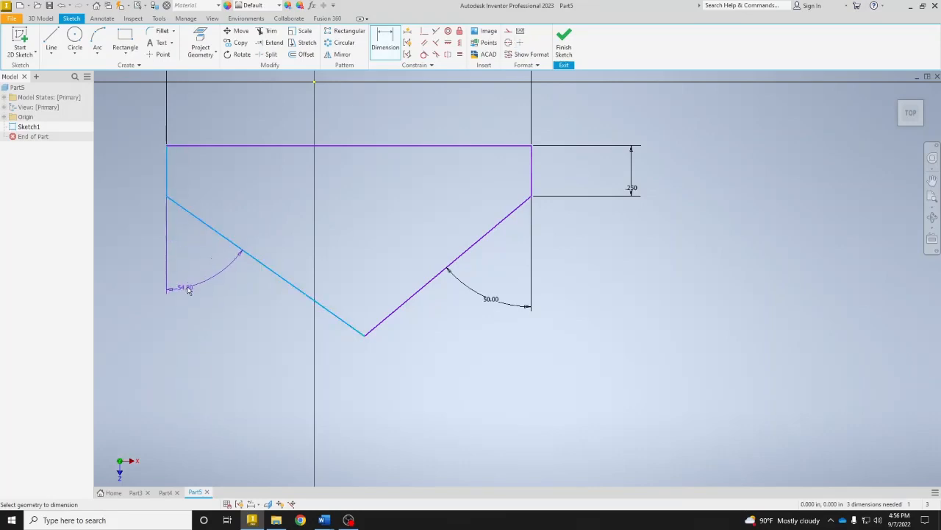
left_click(190, 290)
type("50")
key("Return")
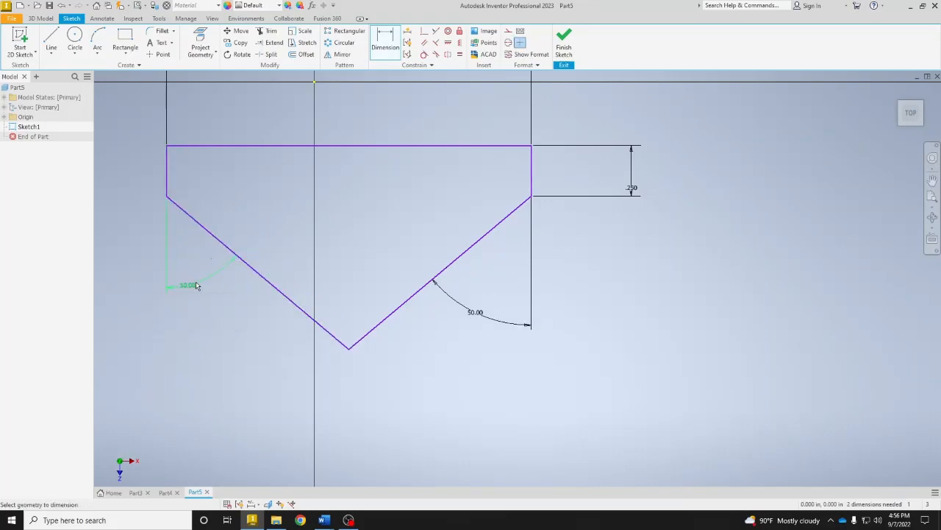
Add a driven dimension from the pointed corner to the long horizontal edge.
left_click(350, 348)
left_click(355, 146)
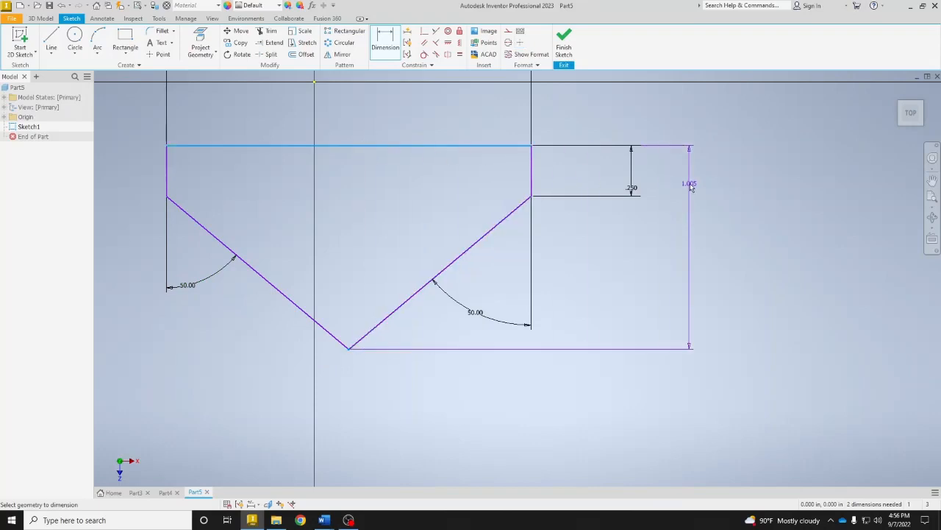
left_click(694, 190)
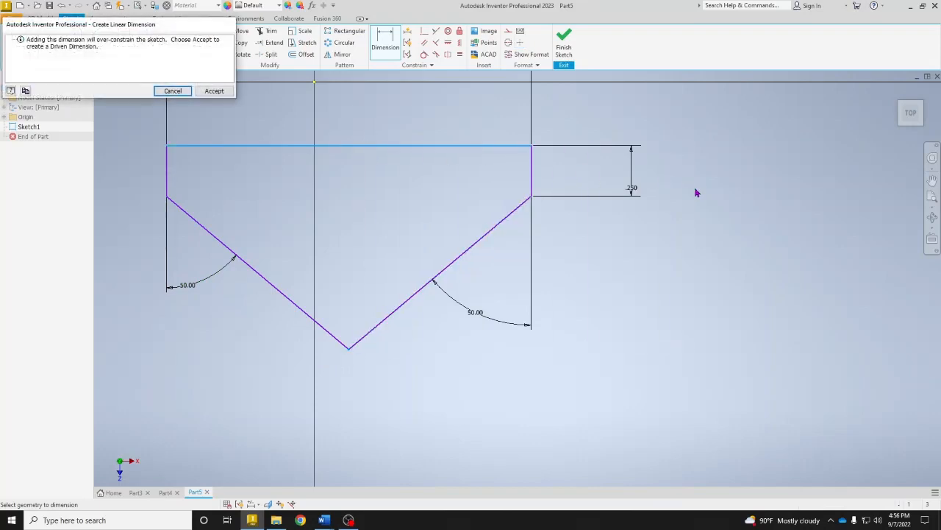
left_click(215, 92)
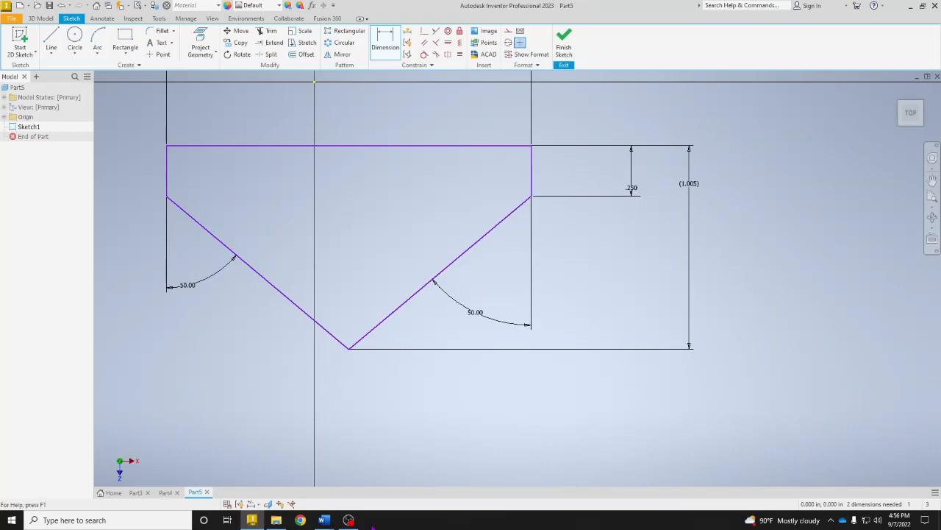
Make the long horizontal edge's midpoint coincident with the sketch origin and finish the sketch.
left_click(425, 32)
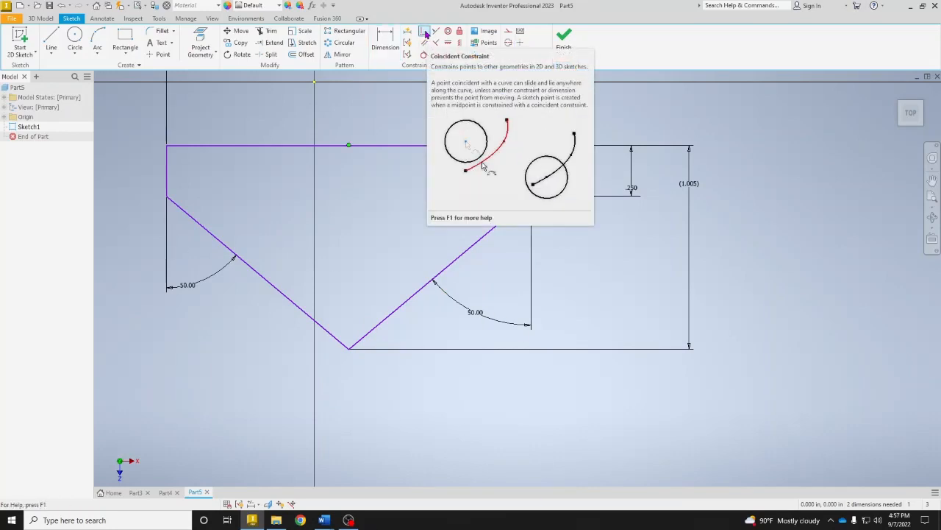
left_click(349, 145)
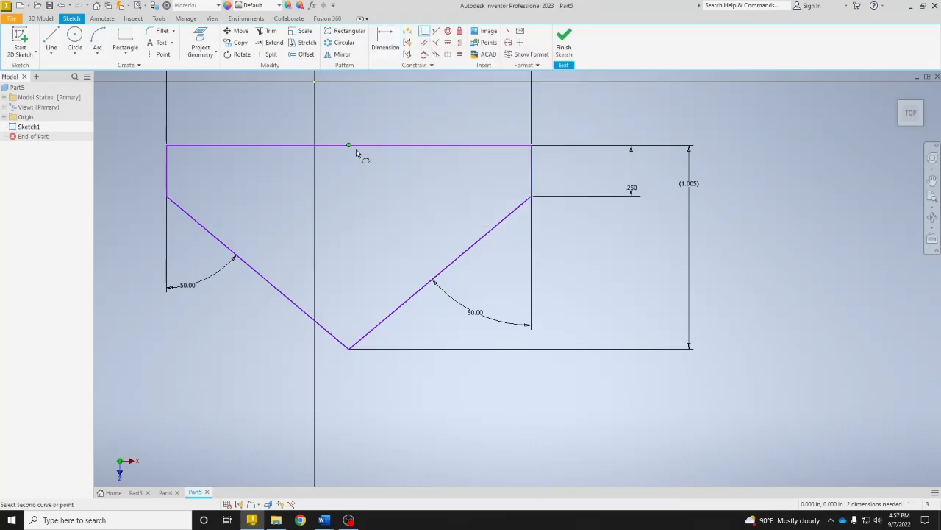
left_click(315, 82)
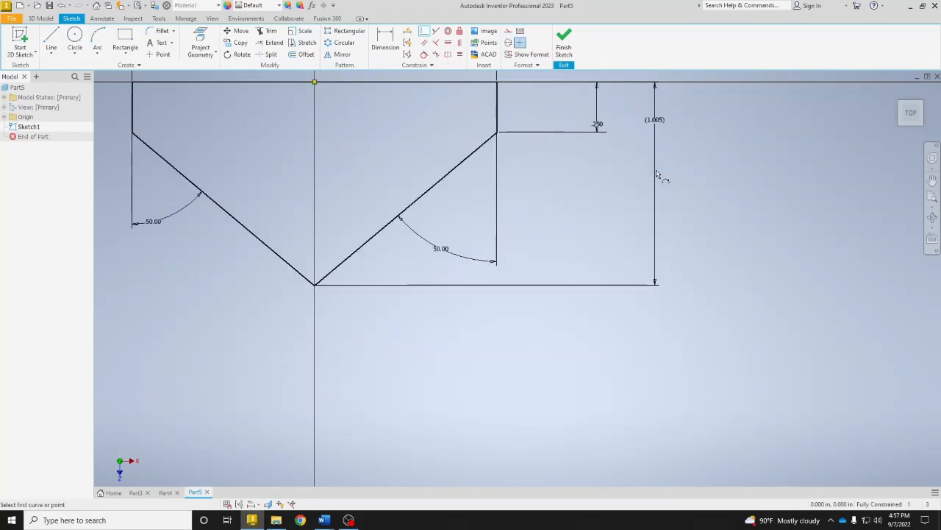
left_click(562, 53)
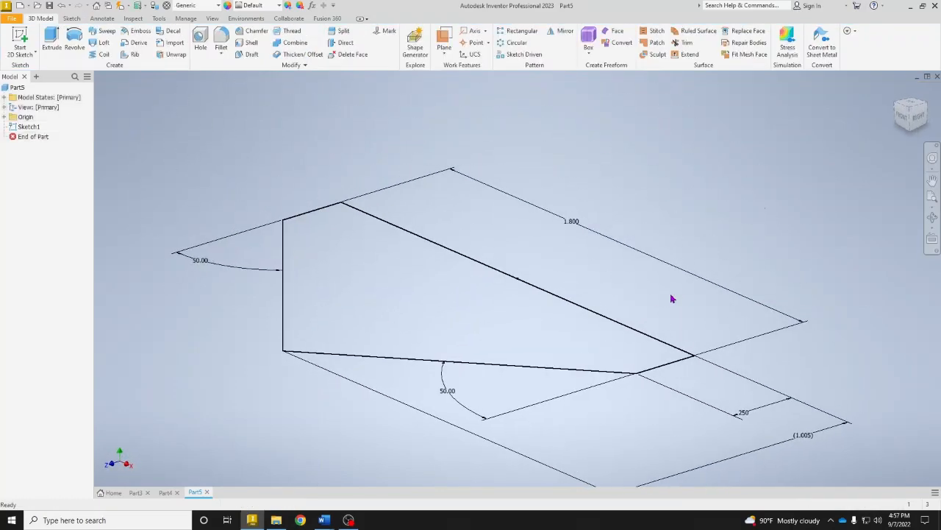
Create a work plane offset .75 in from the XZ Plane.
left_click(446, 54)
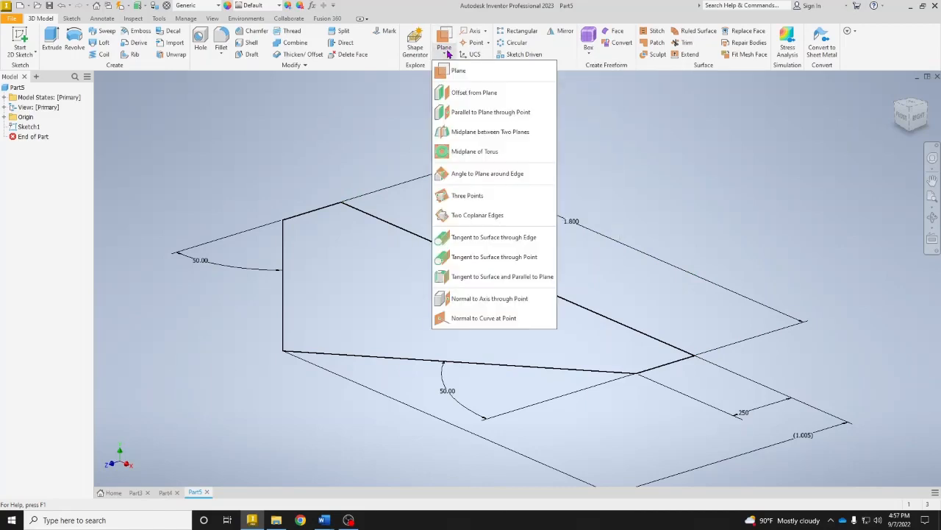
left_click(491, 91)
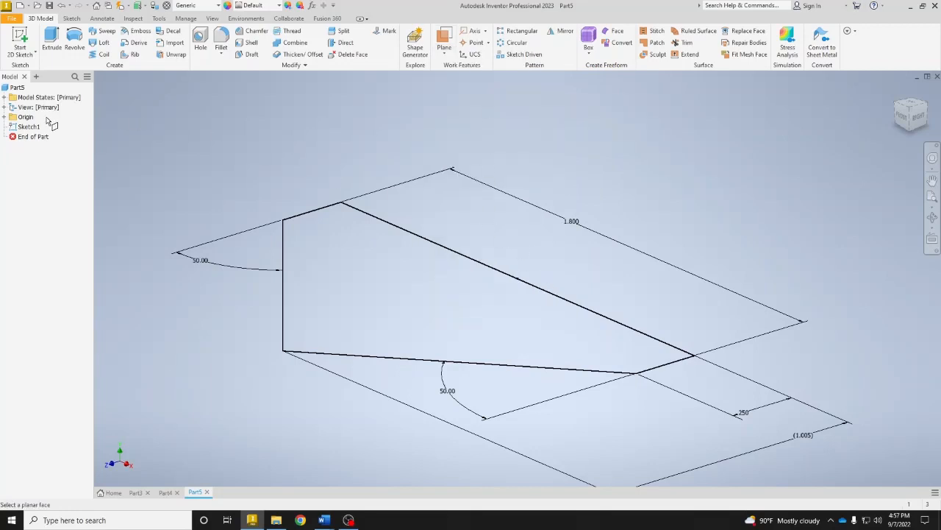
left_click(4, 117)
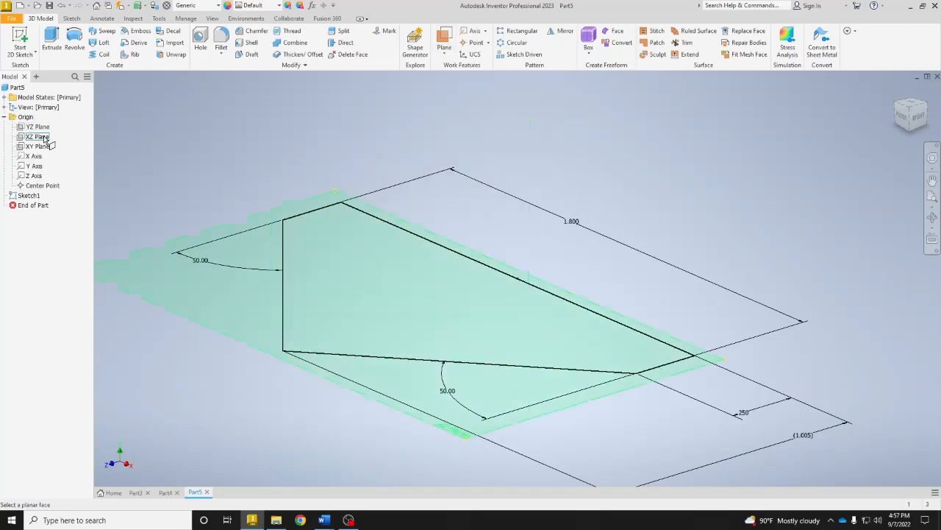
left_click(44, 137)
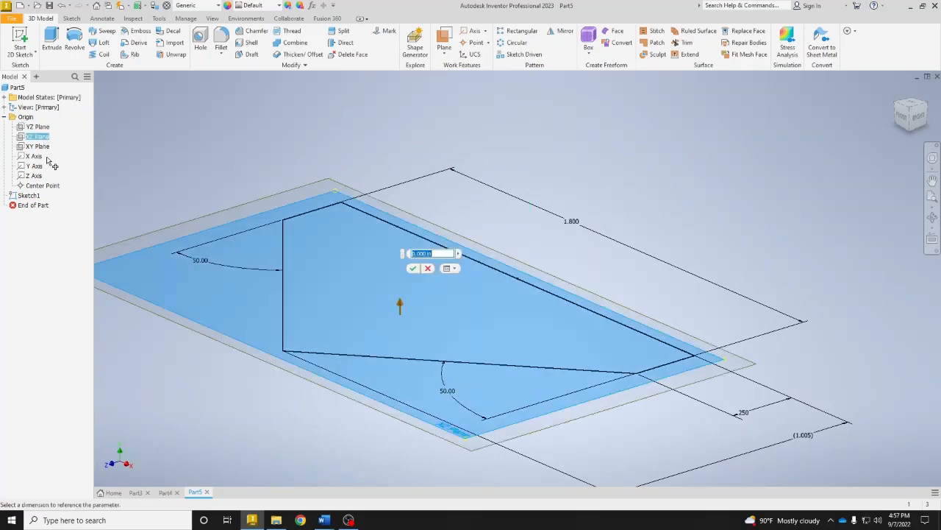
type(".75")
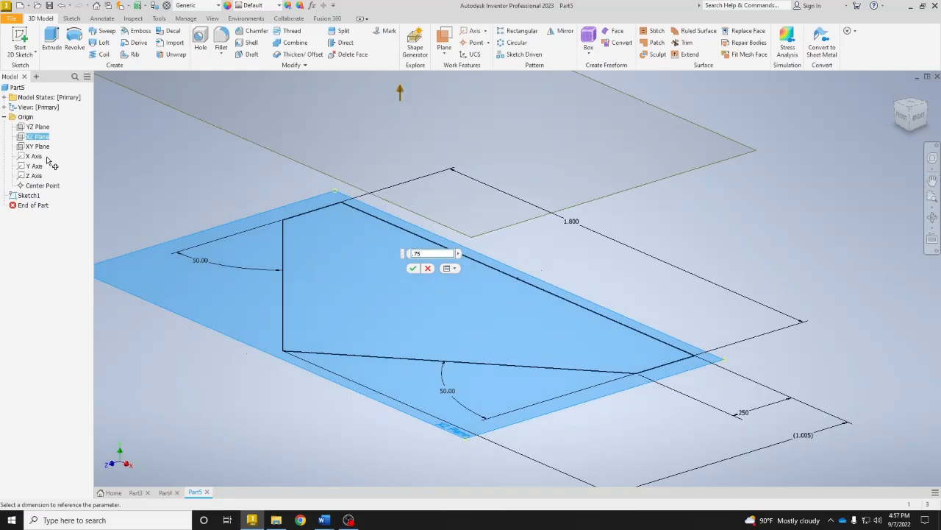
key("Return")
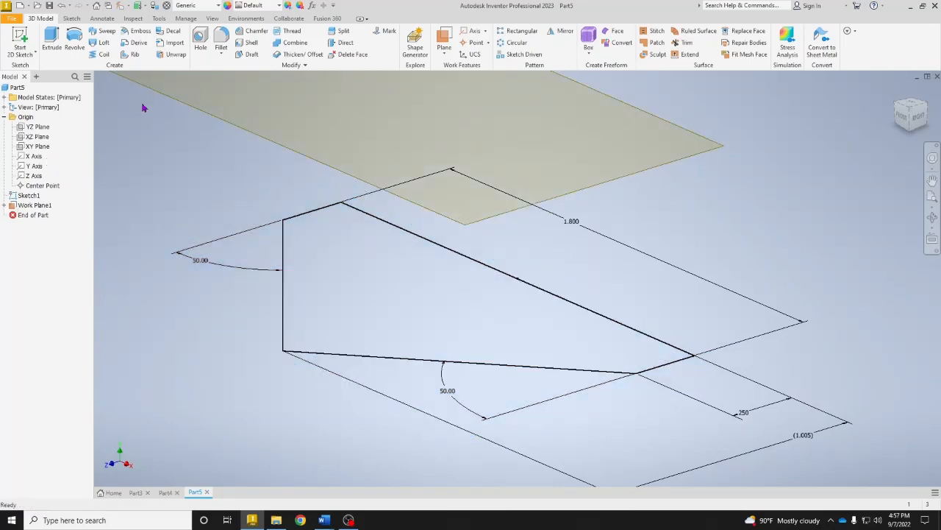
Start a new 2D sketch on the offset work plane.
middle_click_drag(237, 149, 269, 254)
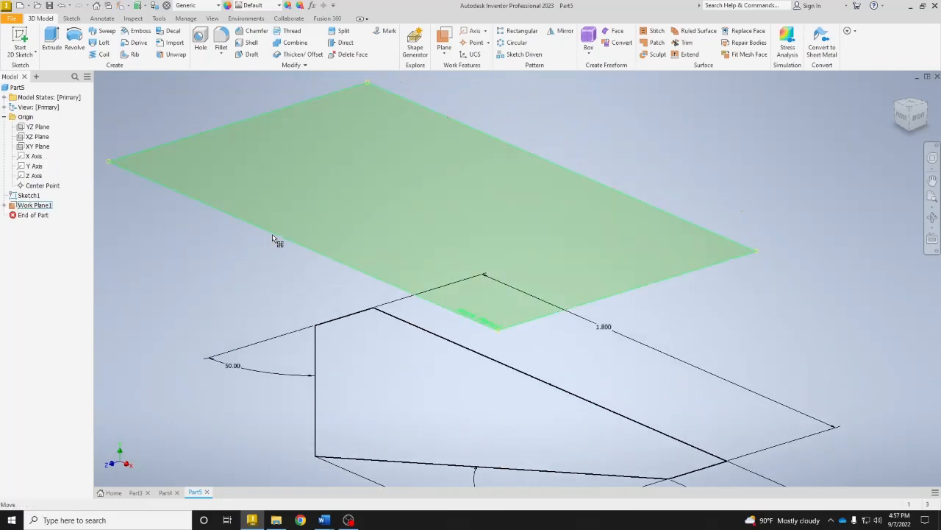
left_click(272, 239)
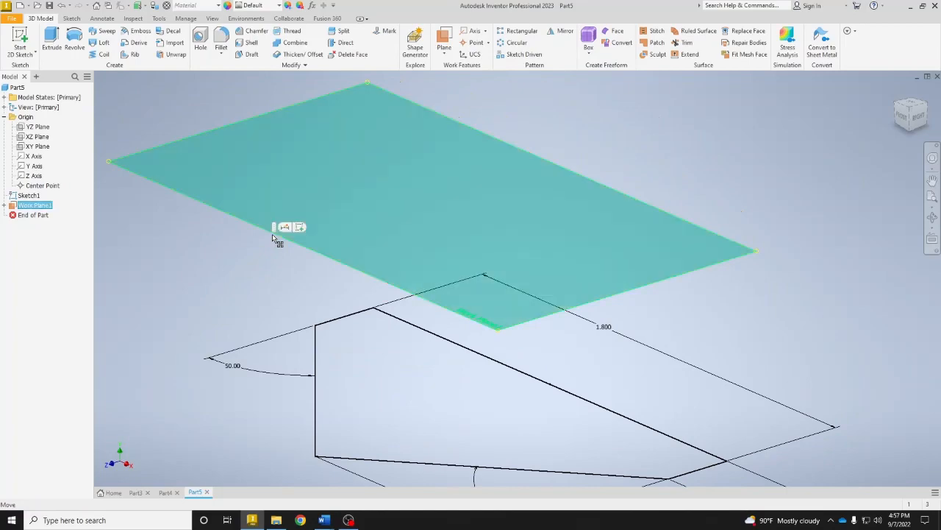
key("Page_Up")
key("s")
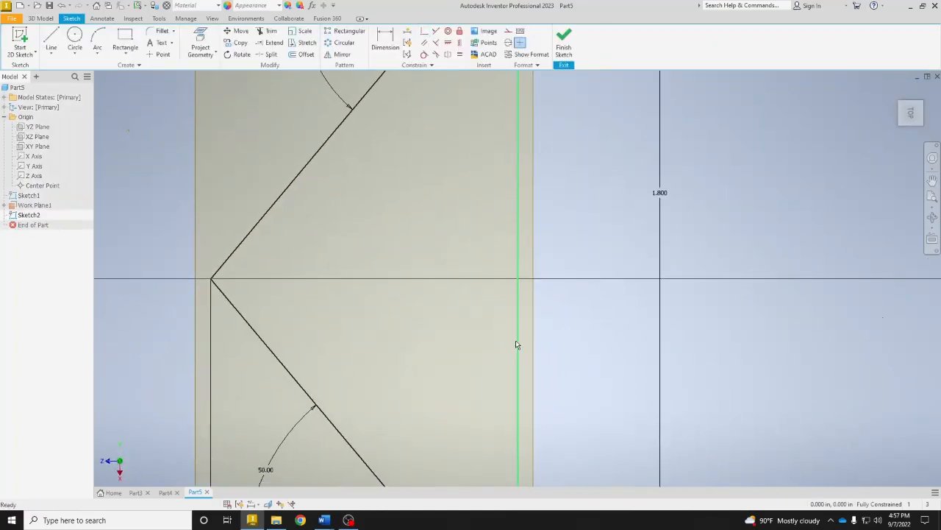
Sketch a smaller five-sided home-plate outline inside the first profile, with its long edge about .57 in and its point facing the same way.
left_click(52, 40)
left_click(466, 192)
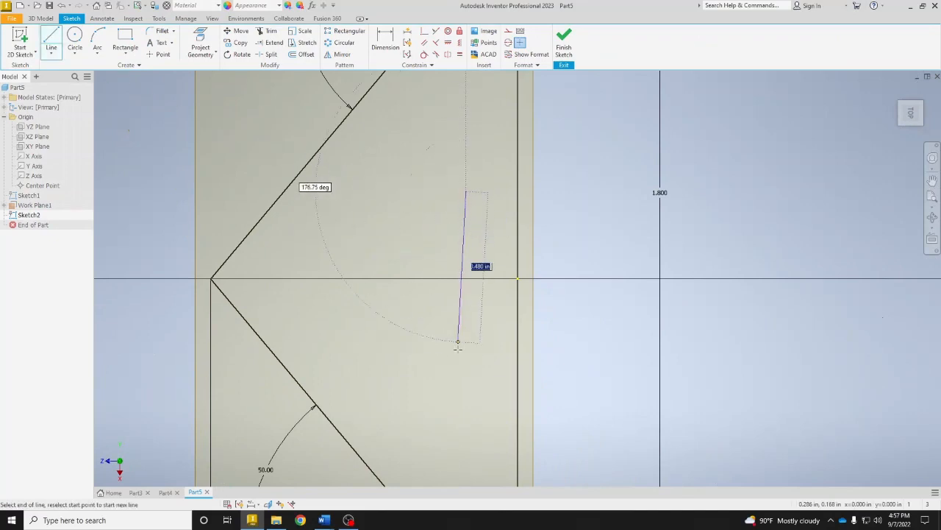
left_click(466, 365)
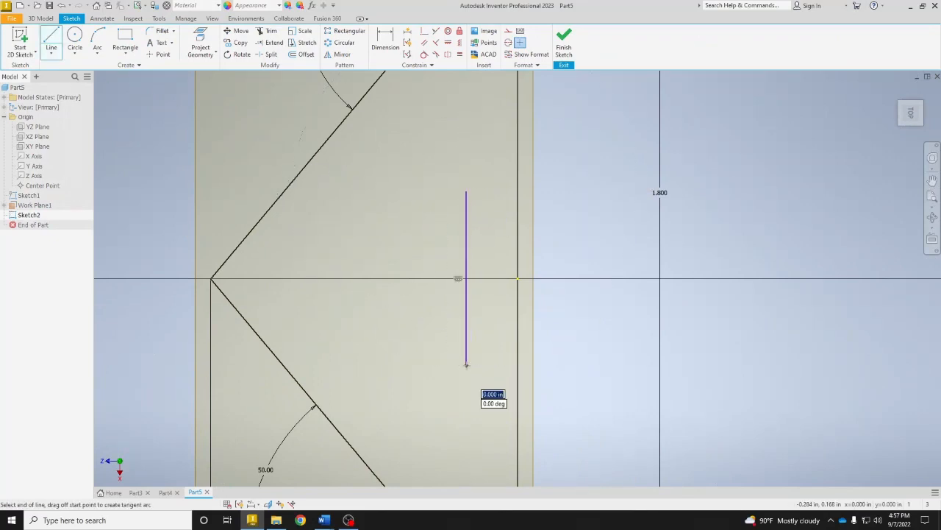
left_click(423, 365)
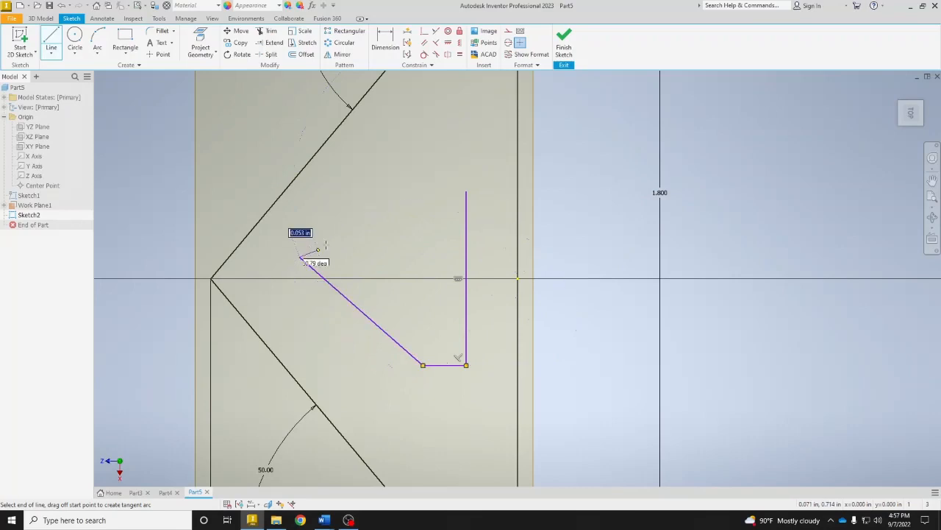
left_click(300, 257)
left_click(369, 197)
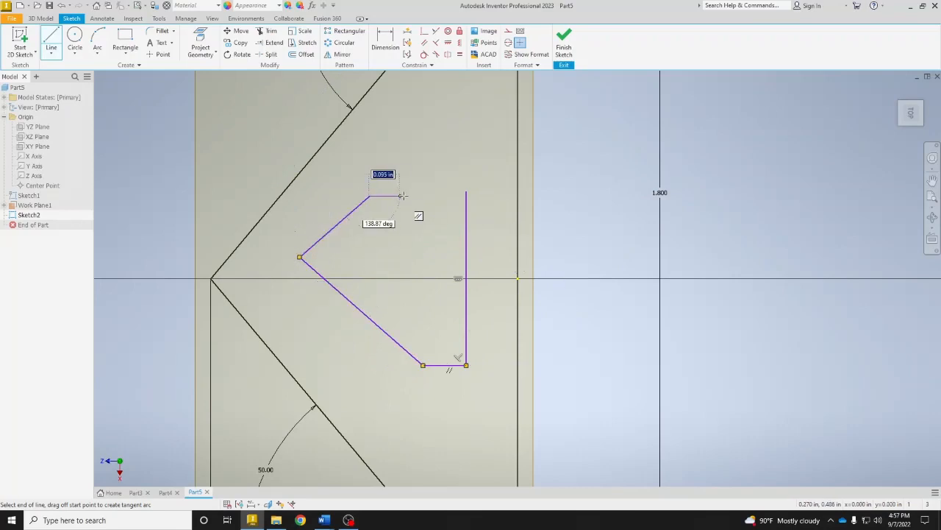
left_click(466, 197)
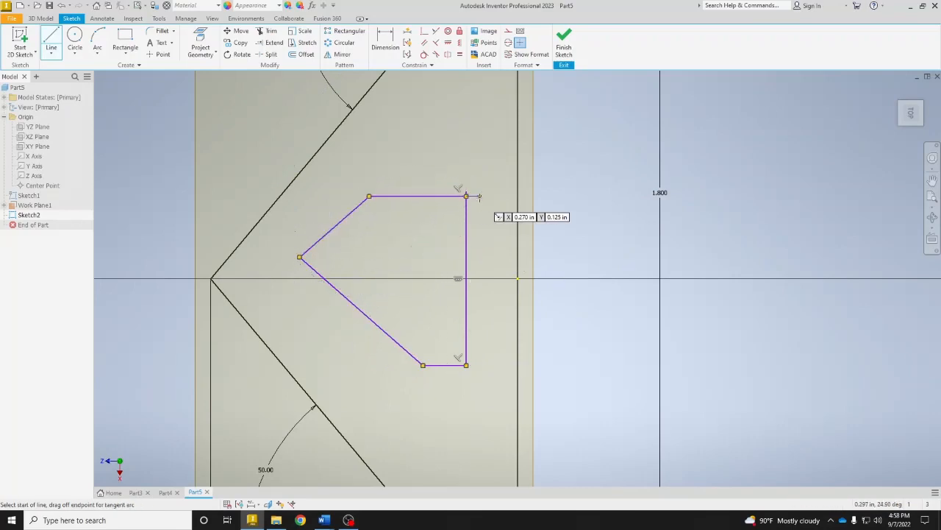
right_click(478, 198)
left_click(480, 165)
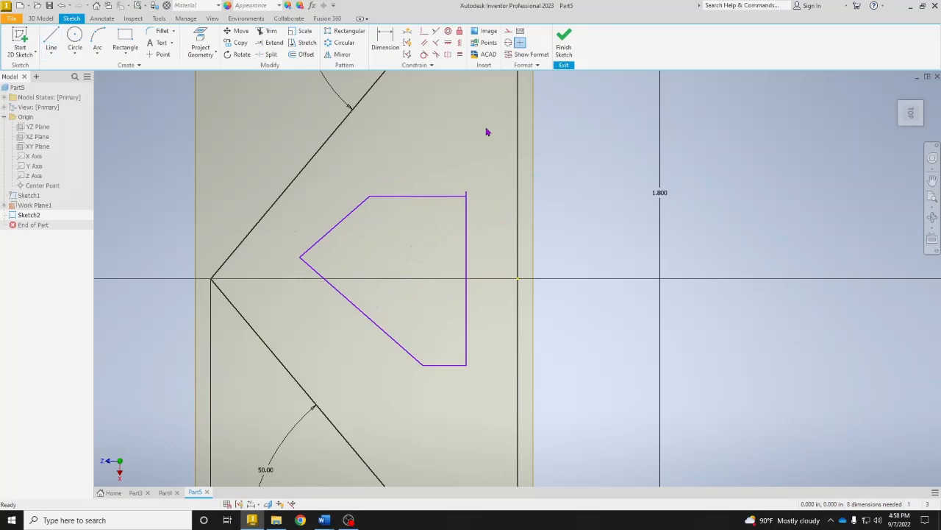
Trim the long edge's overhang at the corner of the smaller outline and make its two short parallel edges equal in length.
left_click(267, 31)
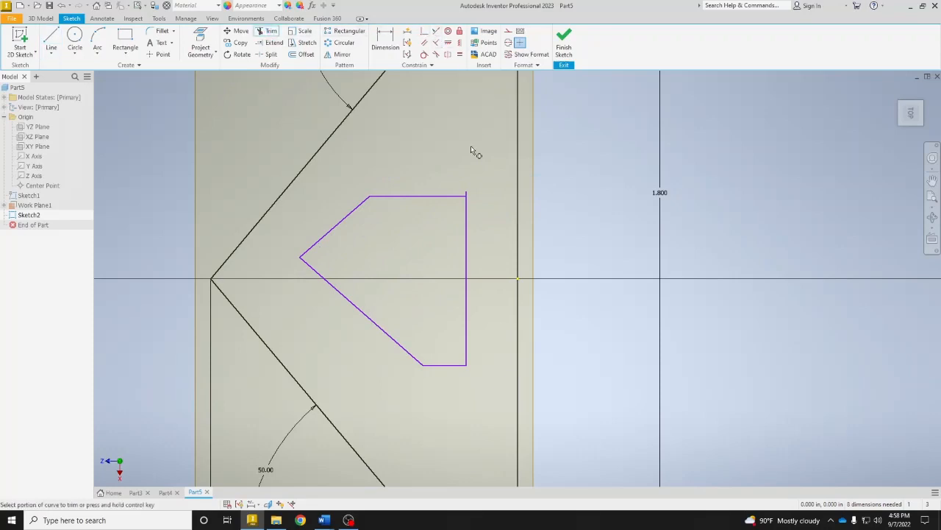
left_click(465, 192)
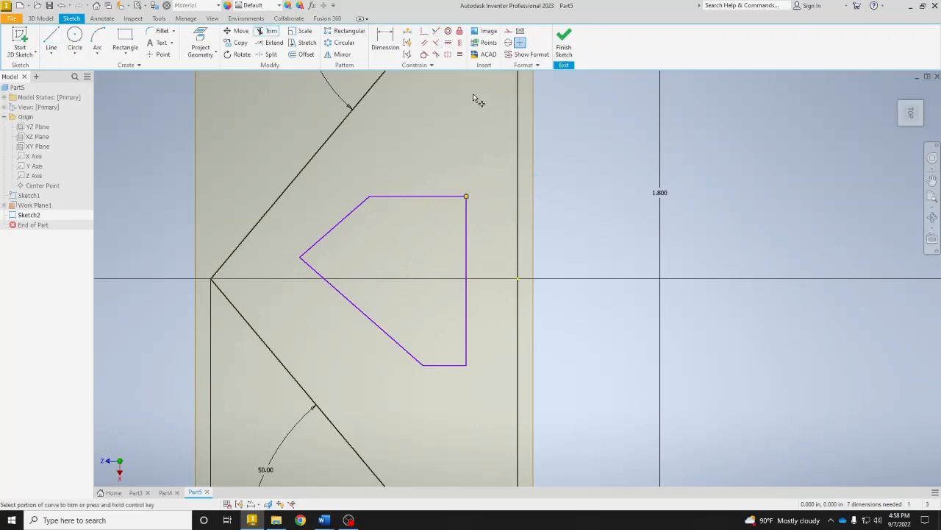
left_click(460, 54)
left_click(445, 196)
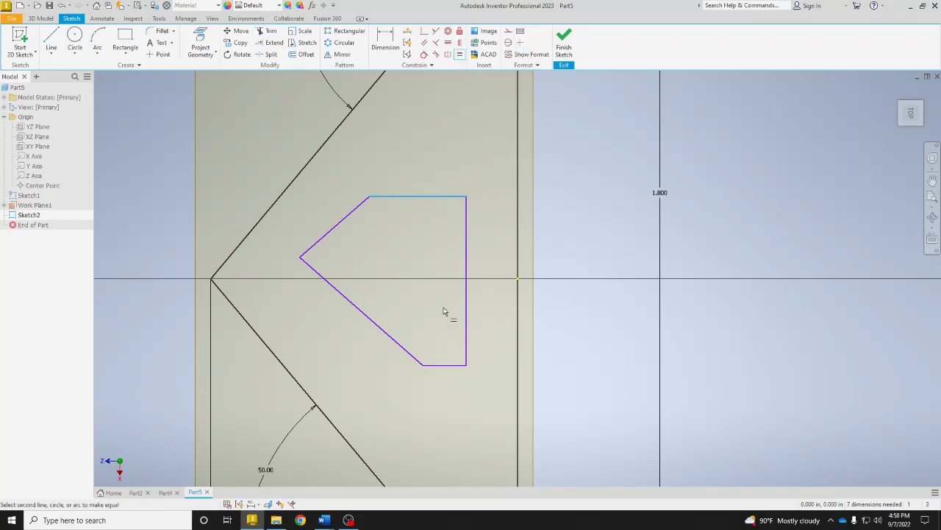
left_click(450, 367)
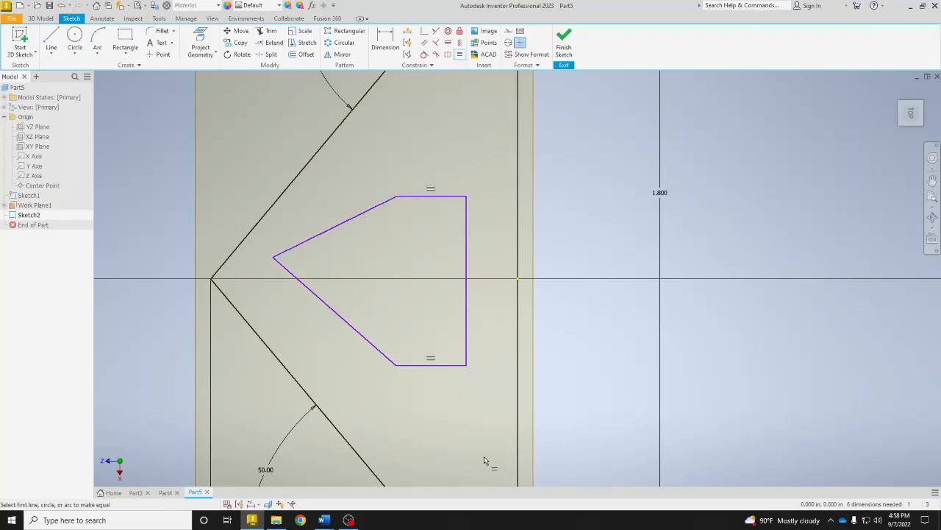
Dimension both slanted edges of the smaller outline at 50 degrees to their adjoining short edges.
left_click(385, 39)
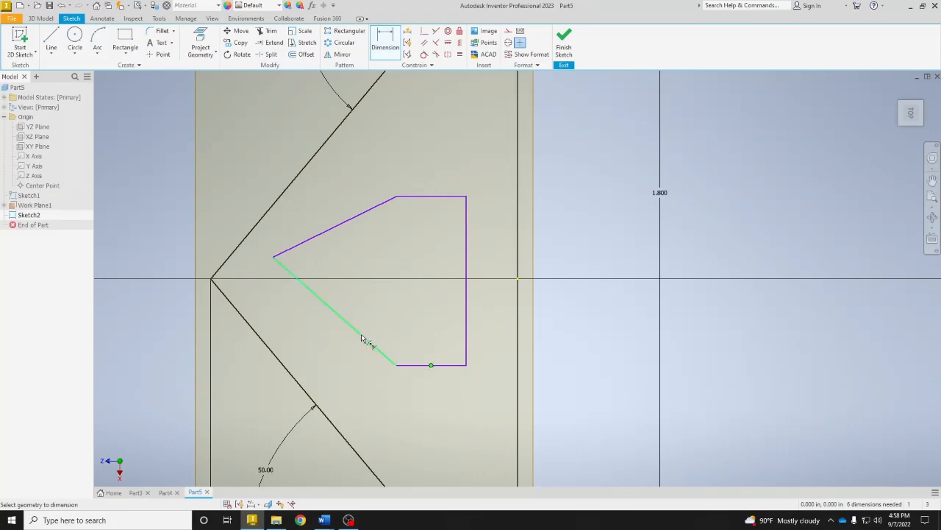
left_click(412, 364)
left_click(370, 345)
left_click(330, 346)
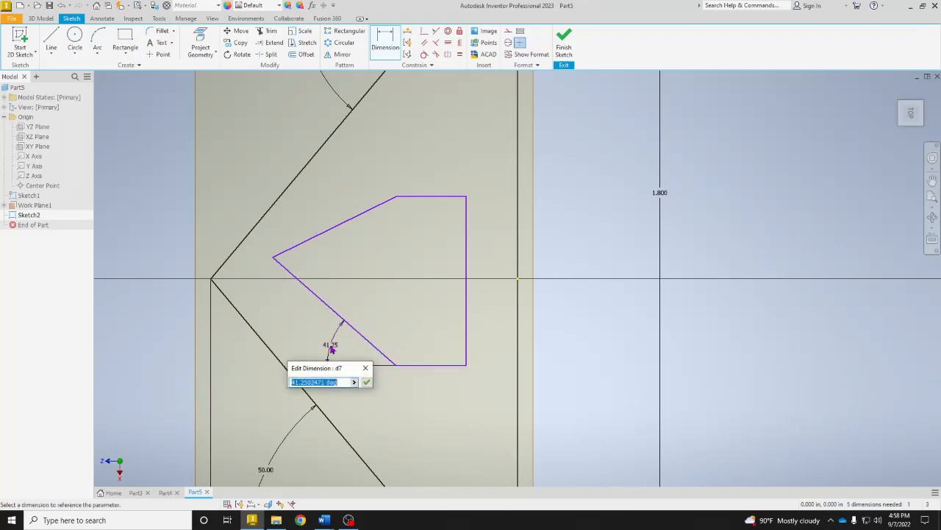
type("50")
key("Return")
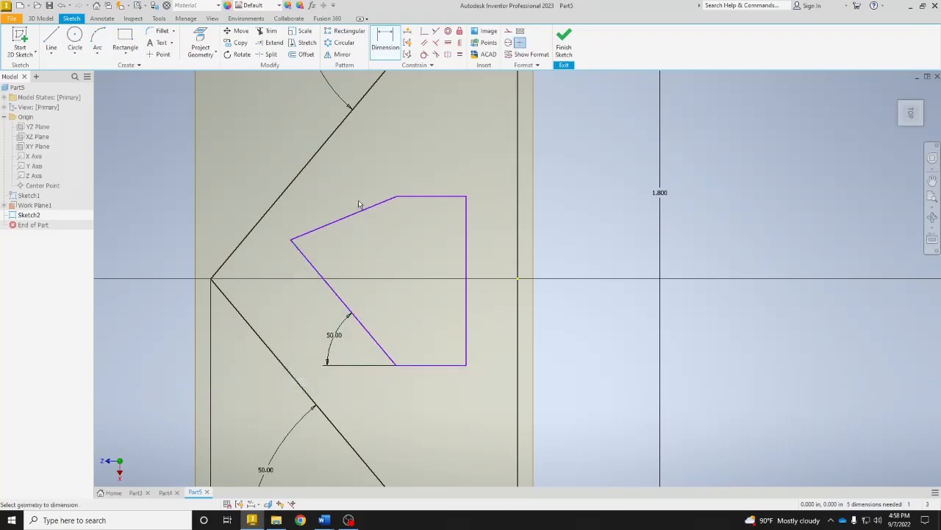
left_click(361, 209)
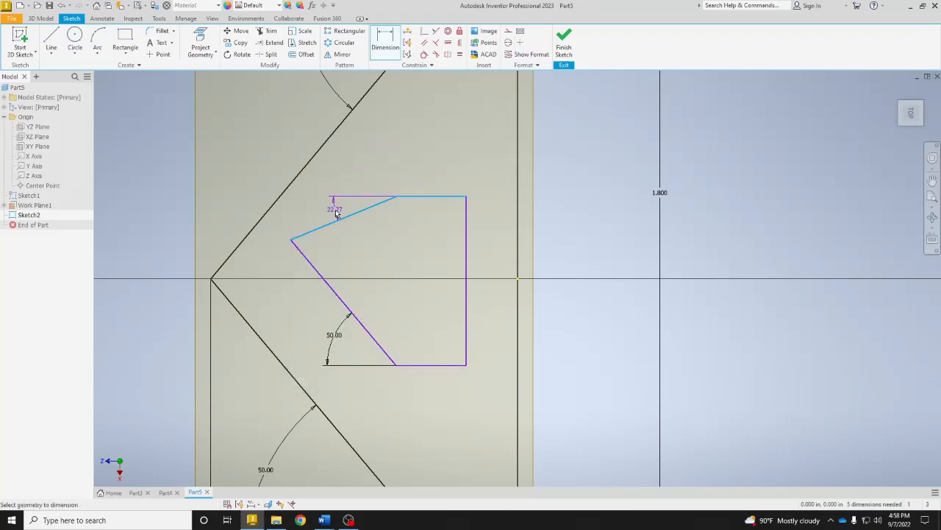
left_click(336, 213)
type("50")
key("Return")
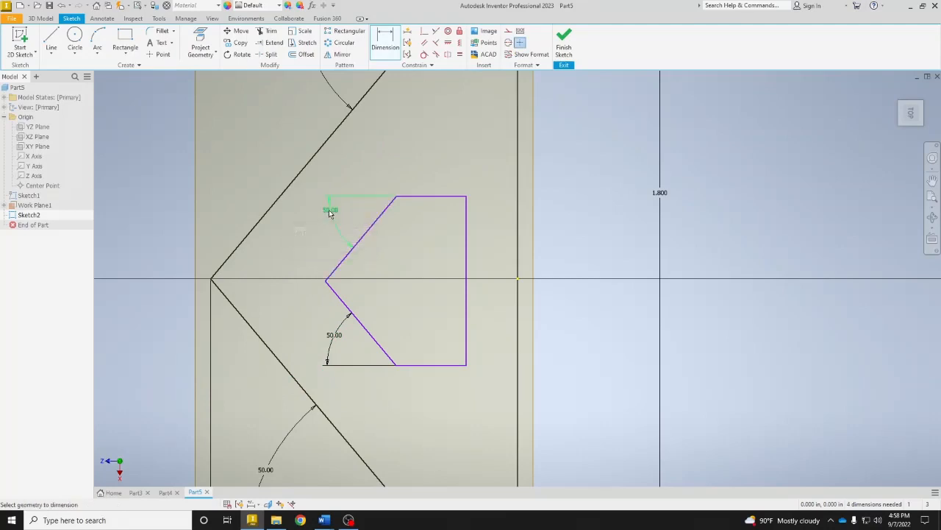
Set the smaller outline's long edge to 1.2 in and the distance from that edge to the point to .75 in.
left_click(466, 246)
left_click(486, 246)
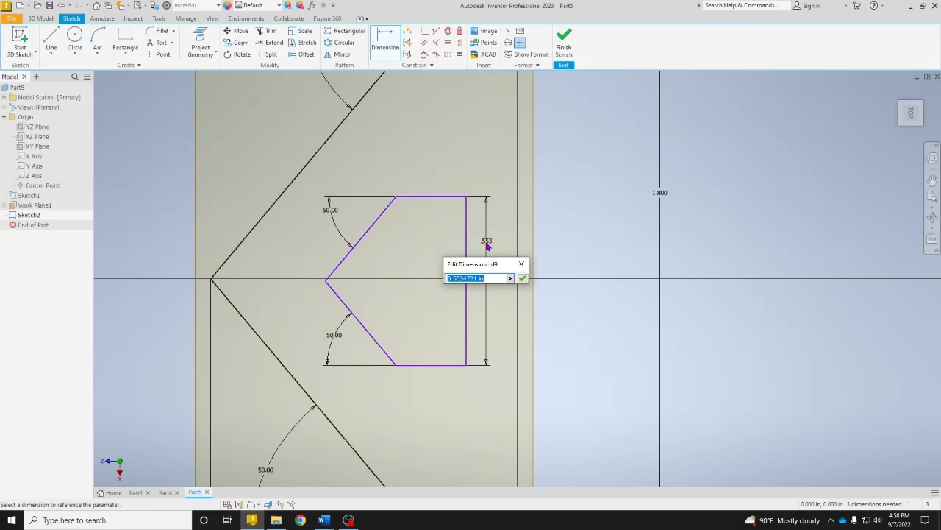
type("1.2")
key("Return")
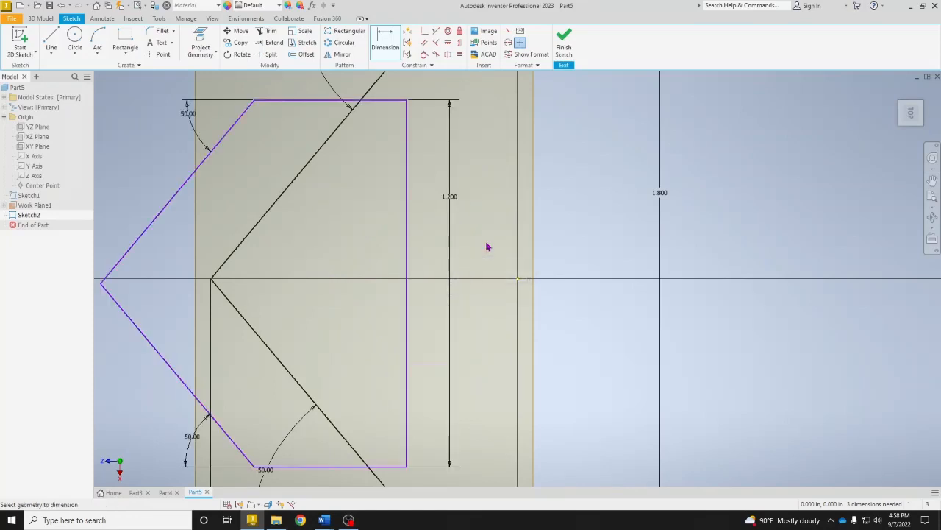
left_click(406, 280)
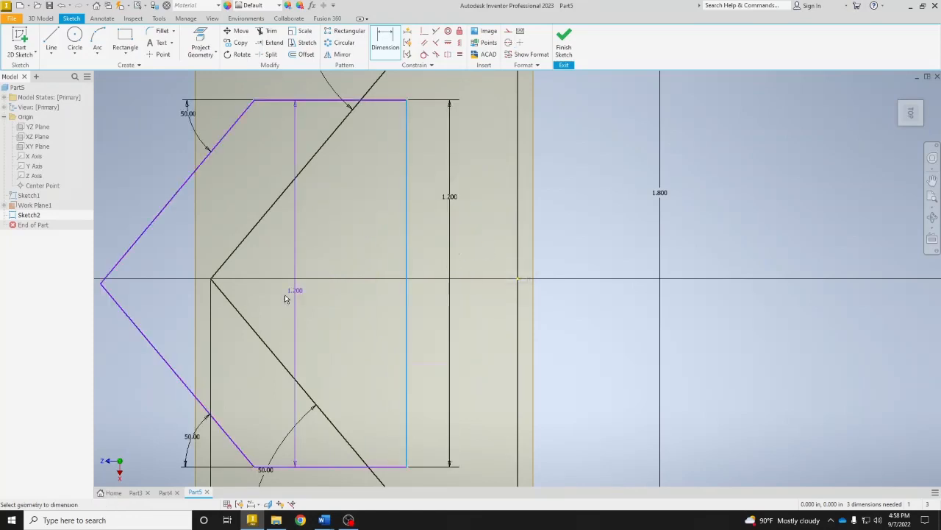
left_click(102, 283)
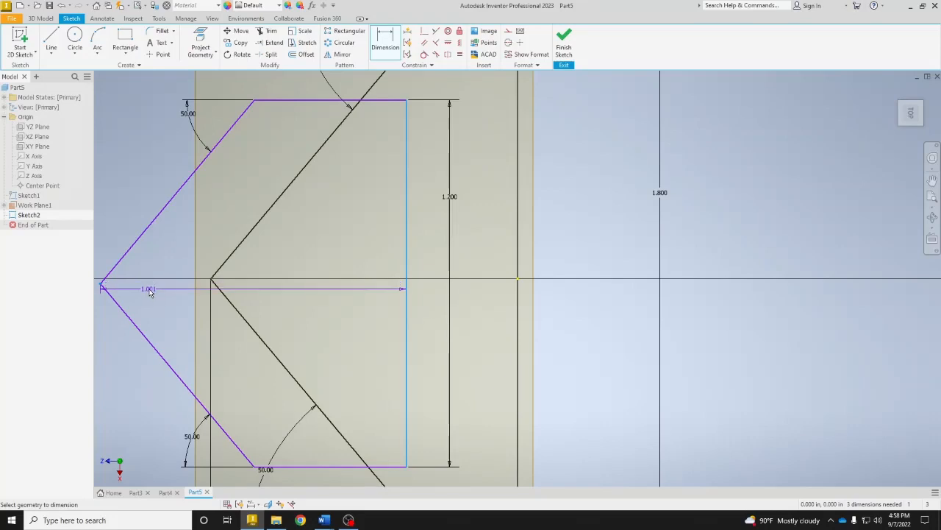
left_click(158, 294)
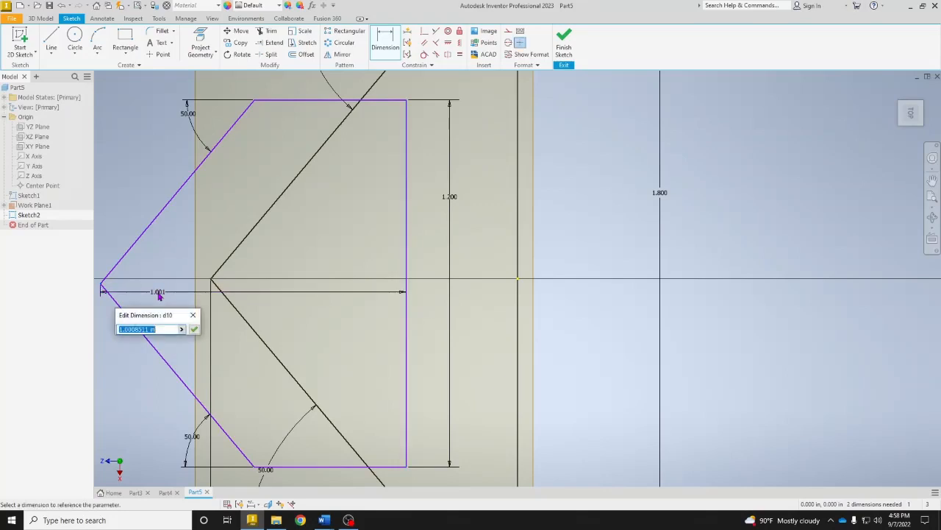
type("1")
key("Return")
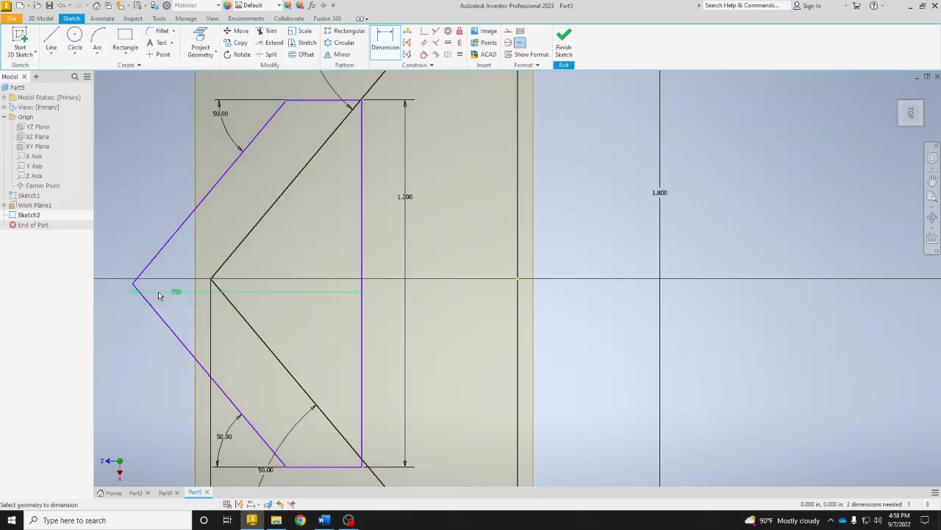
Make the midpoint of the smaller outline's long edge coincident with the sketch origin and finish the sketch.
left_click(423, 32)
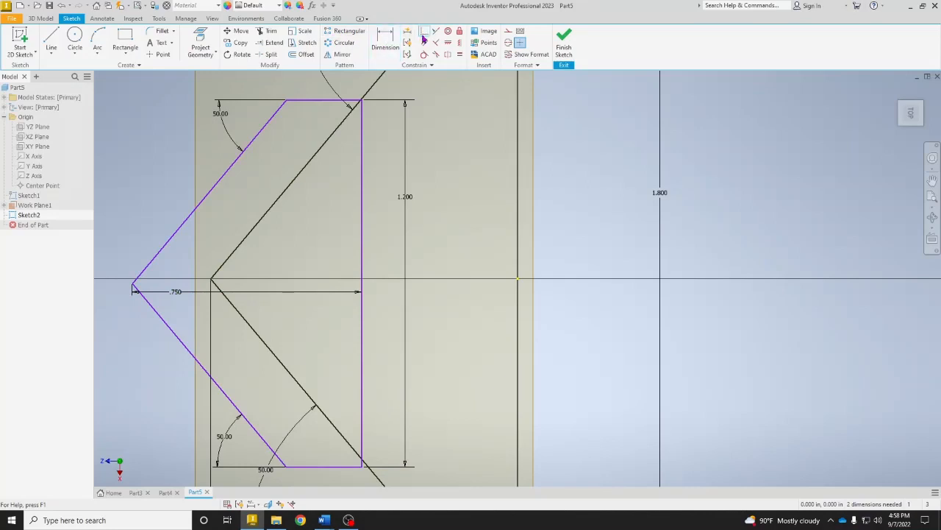
left_click(362, 284)
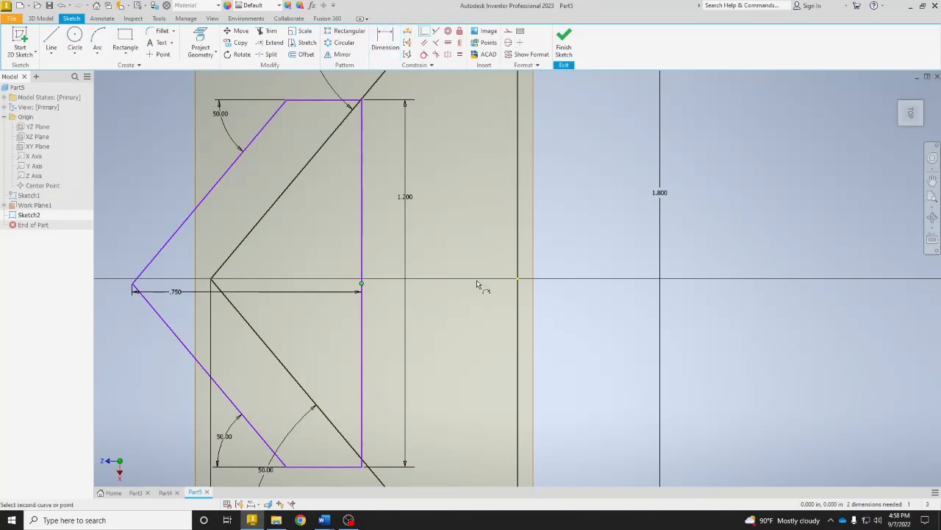
left_click(517, 284)
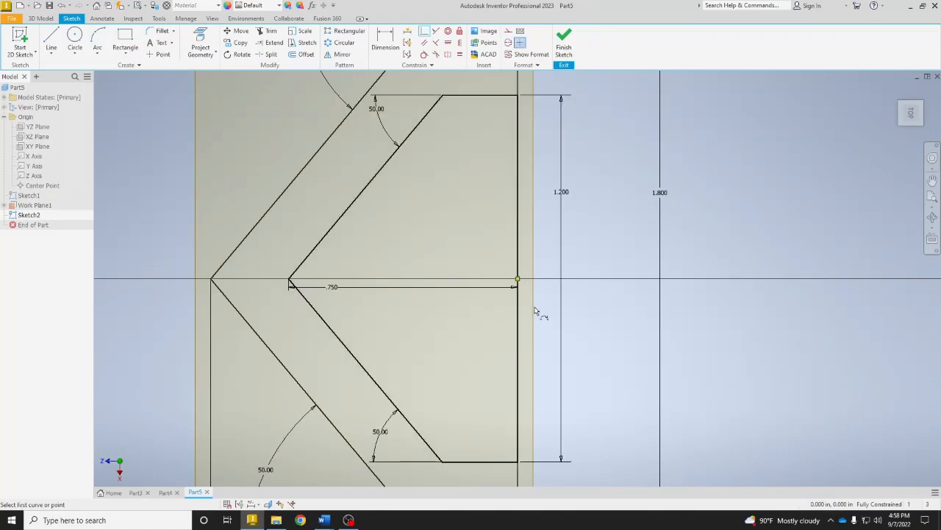
left_click(564, 44)
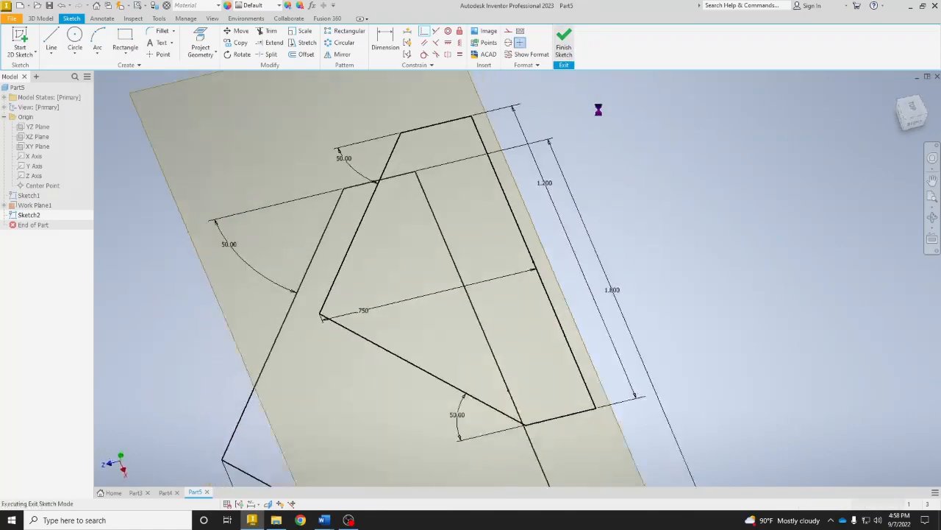
Loft a solid from Sketch1 to Sketch2 and hide the offset work plane.
middle_click_drag(546, 390, 544, 370)
scroll(544, 370, "down", 3)
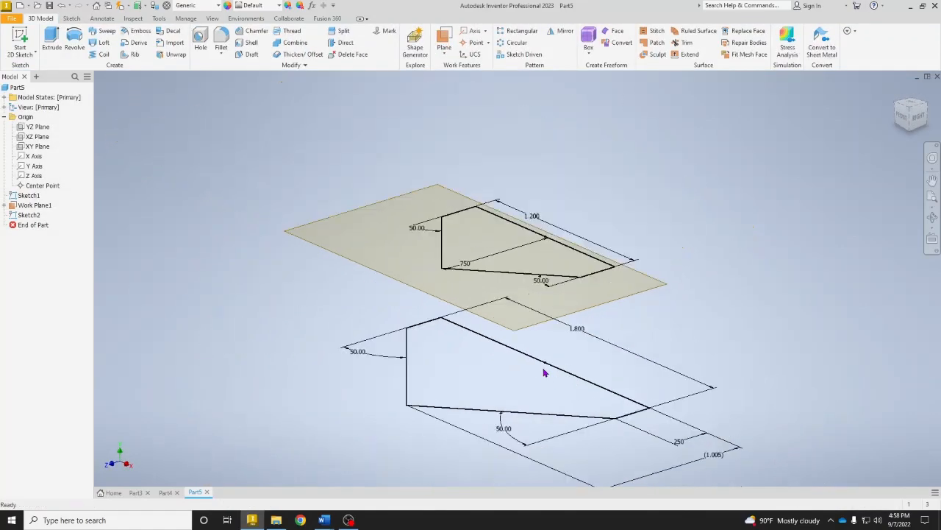
left_click(102, 43)
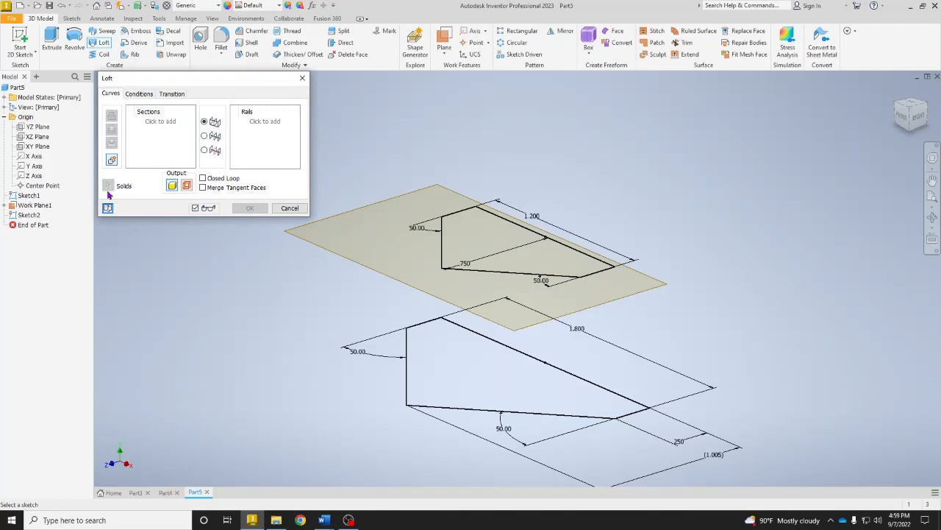
left_click(153, 124)
left_click(30, 199)
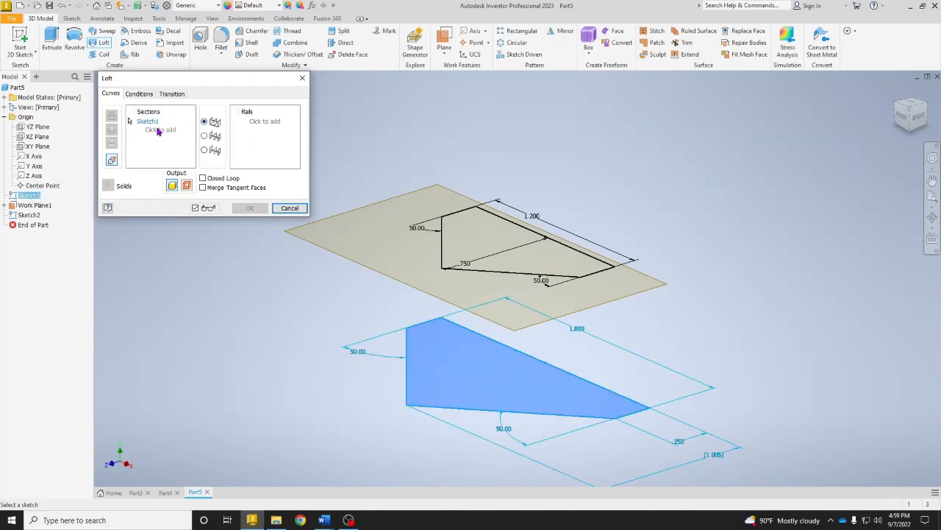
left_click(155, 131)
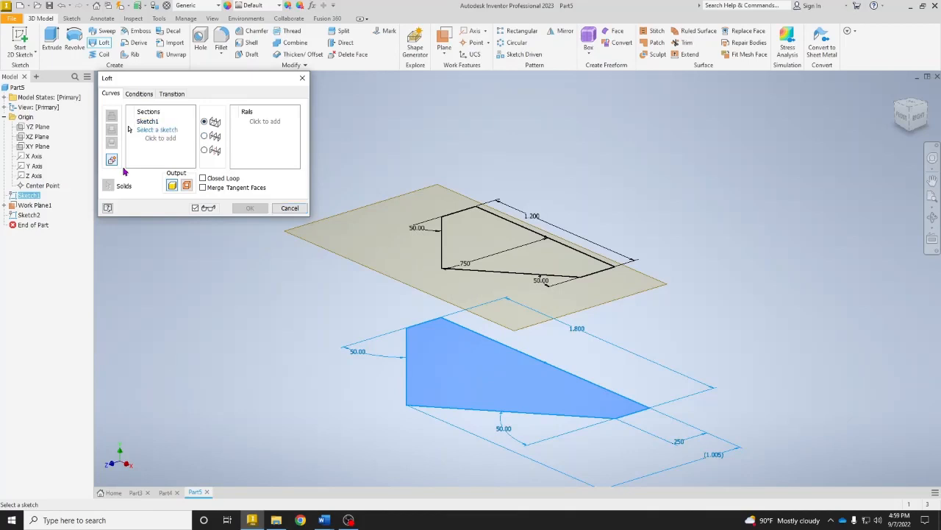
left_click(31, 216)
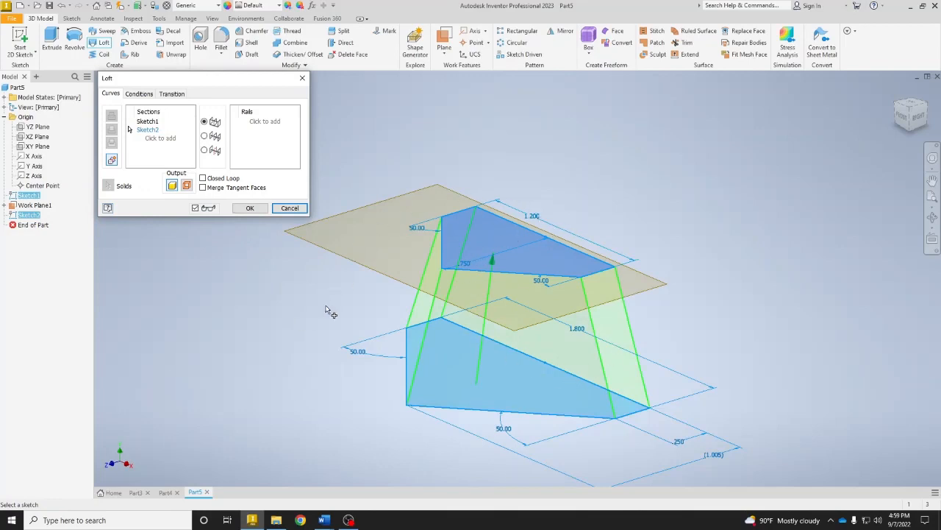
left_click(246, 209)
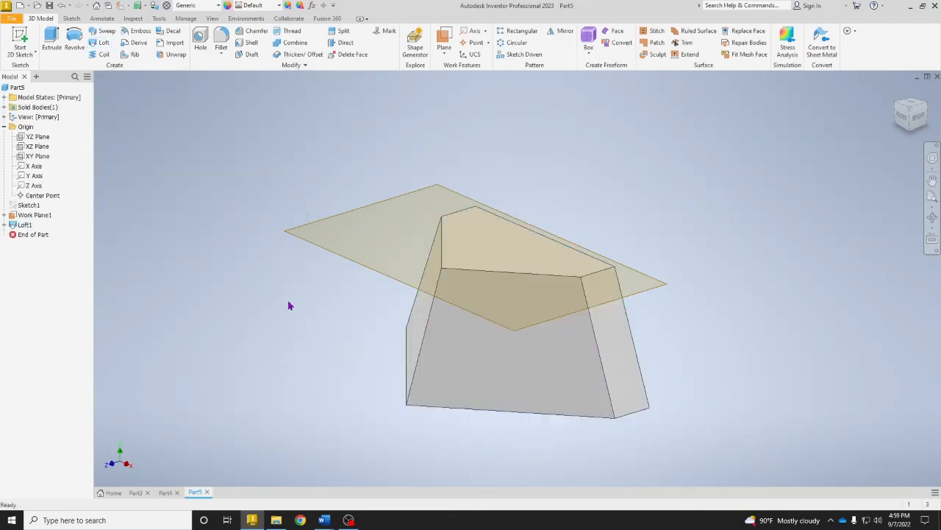
right_click(328, 259)
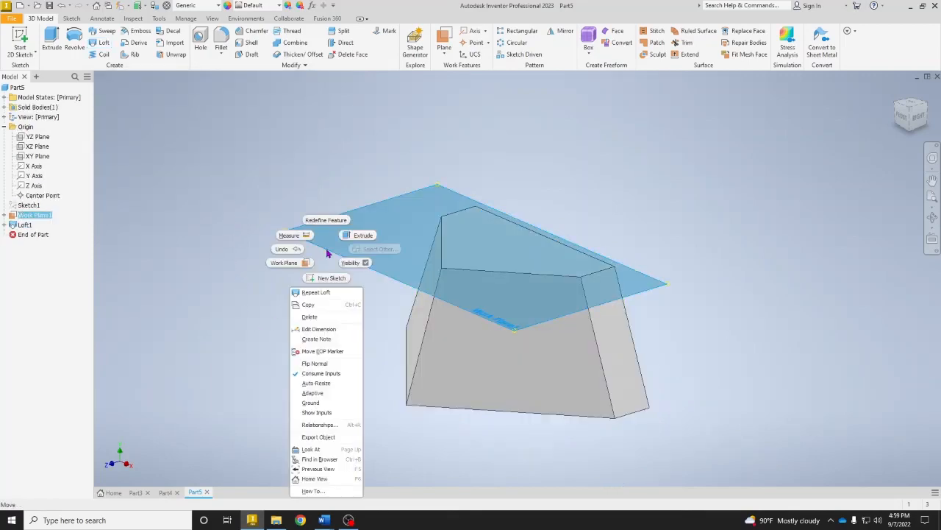
left_click(364, 265)
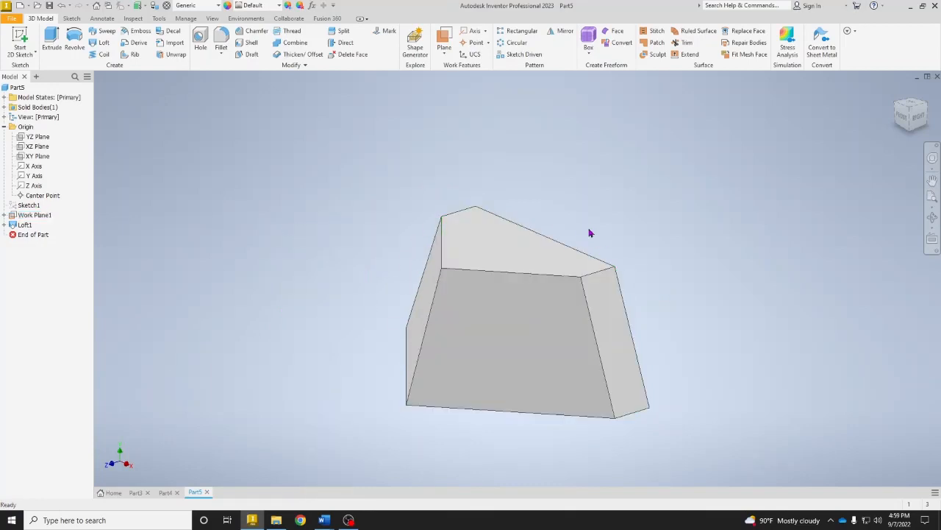
Shell the lofted body with a thickness of .1 in, removing its large bottom face.
left_click(910, 134)
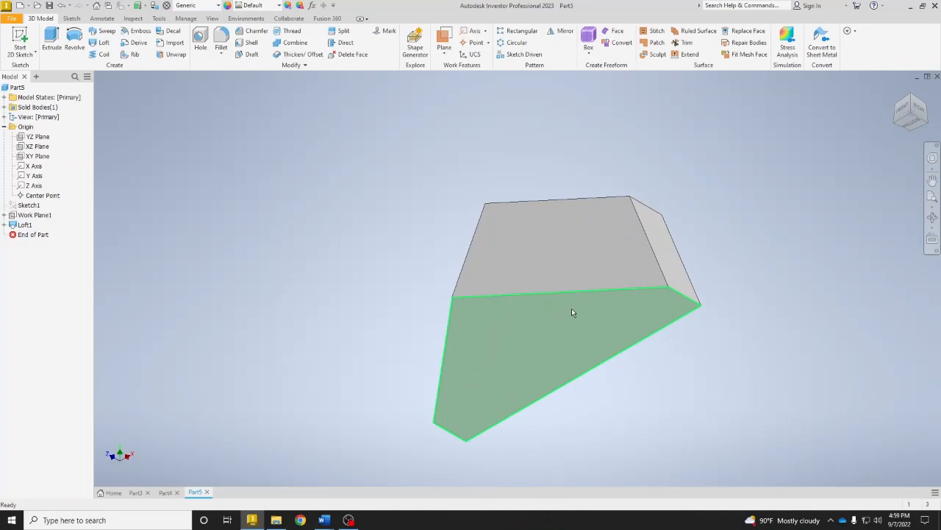
left_click(244, 44)
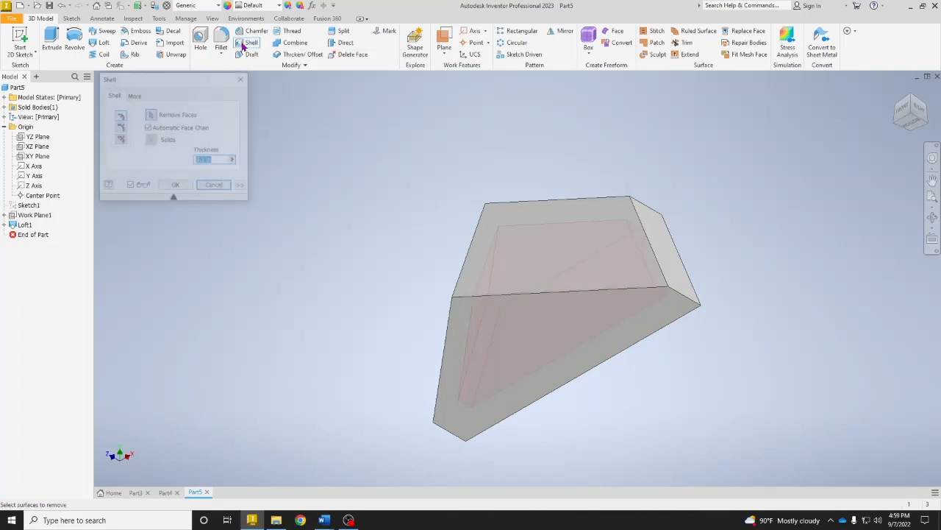
left_click(531, 335)
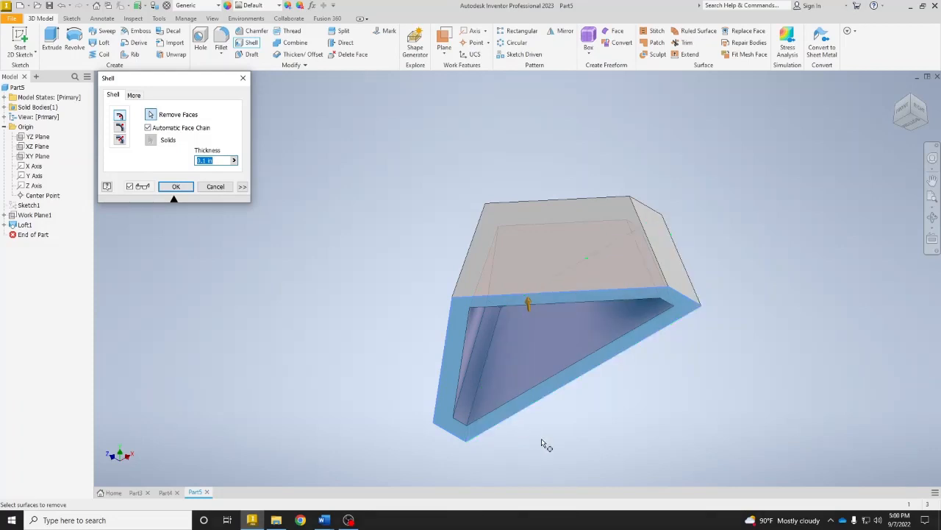
type(".1")
left_click(175, 189)
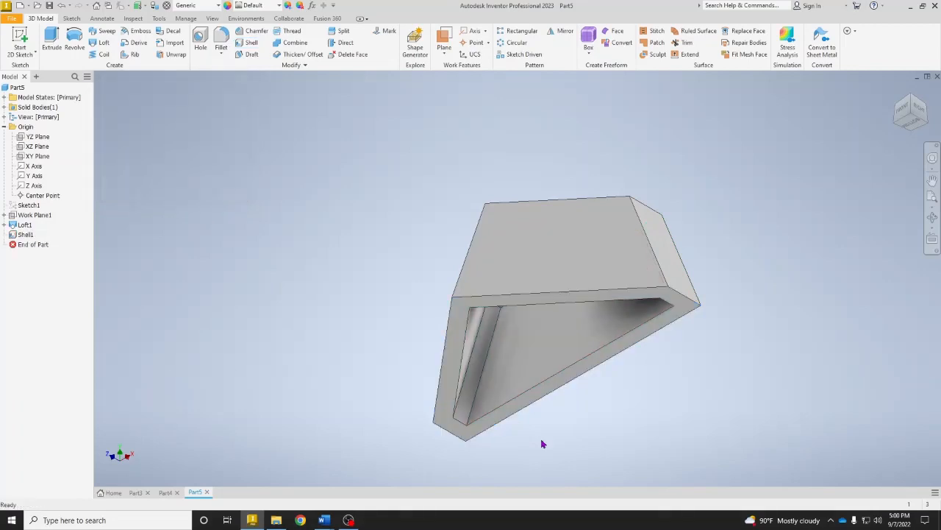
Start a 2D sketch on the sloping trapezoidal face beside the body's point and project the face's edges into it.
left_click(554, 233)
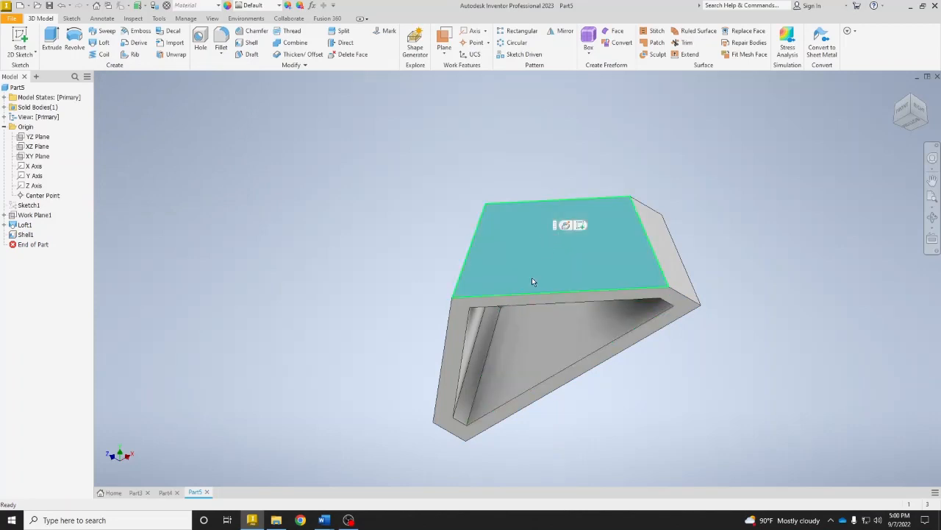
left_click(580, 225)
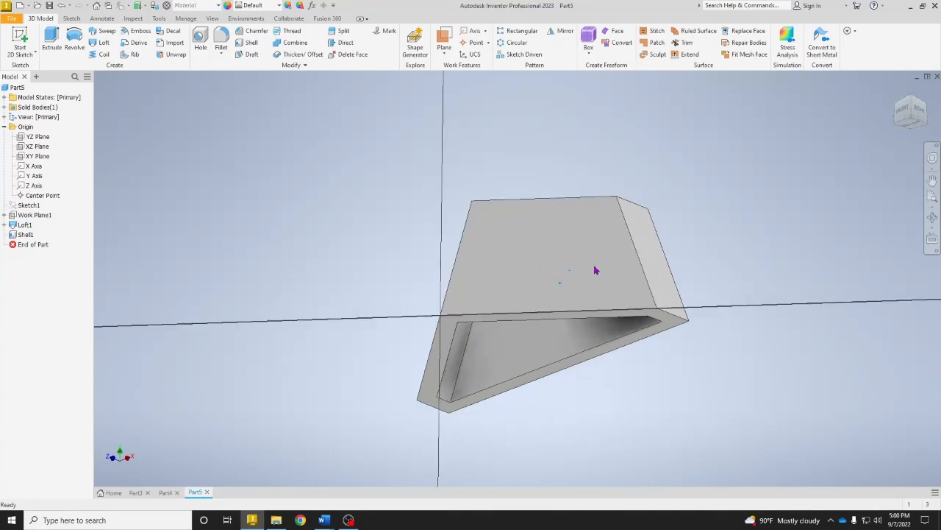
left_click(195, 42)
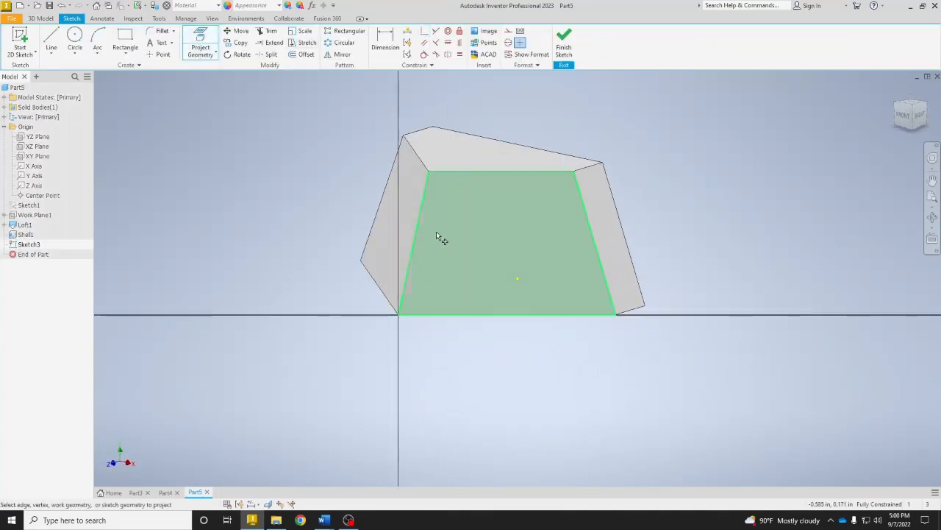
left_click(464, 259)
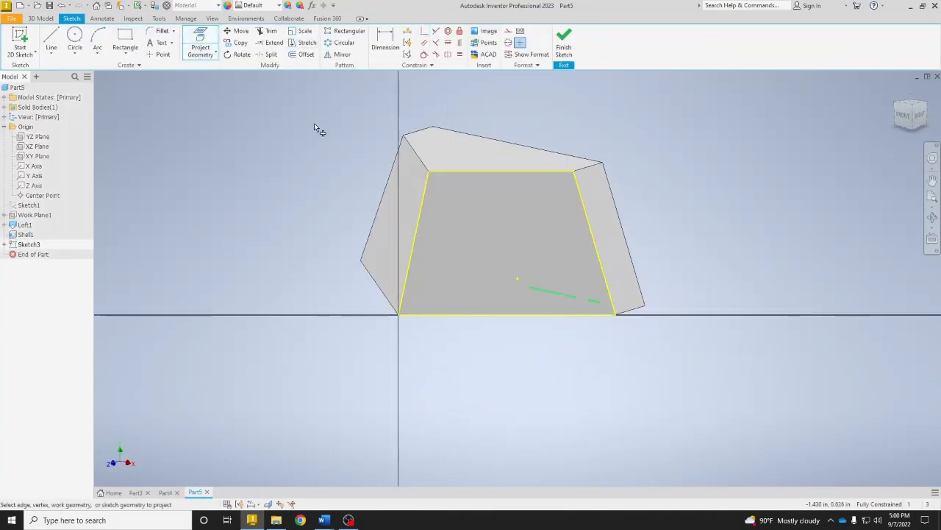
Offset the projected trapezoid outline .1 in inward and finish the sketch.
left_click(306, 55)
left_click(472, 171)
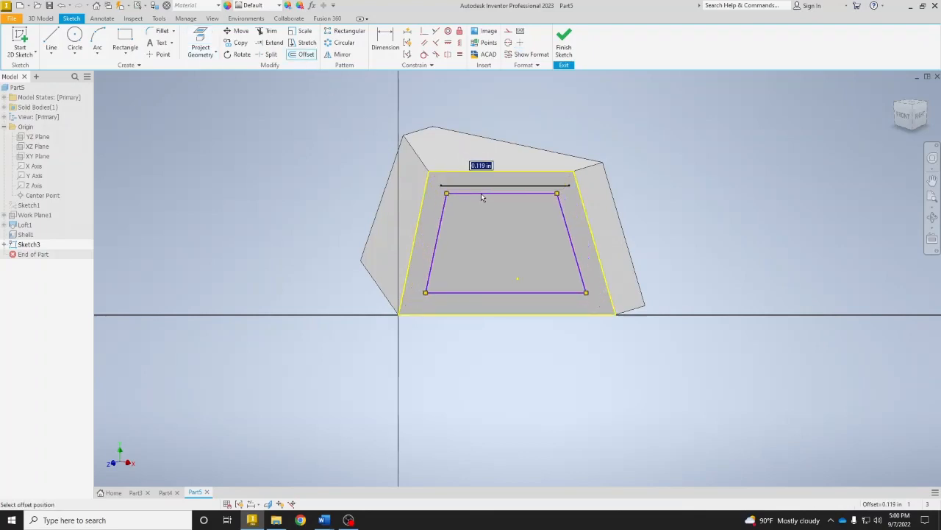
type("1")
key("Return")
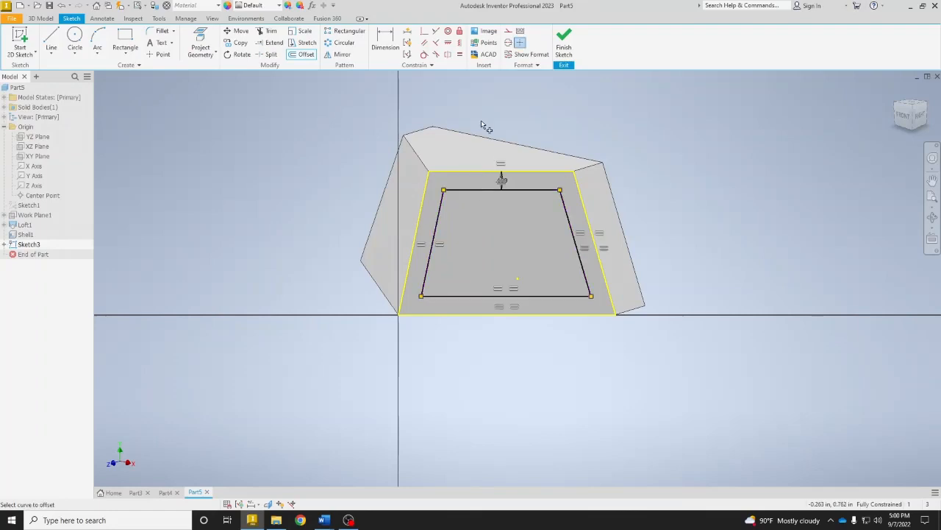
left_click(564, 40)
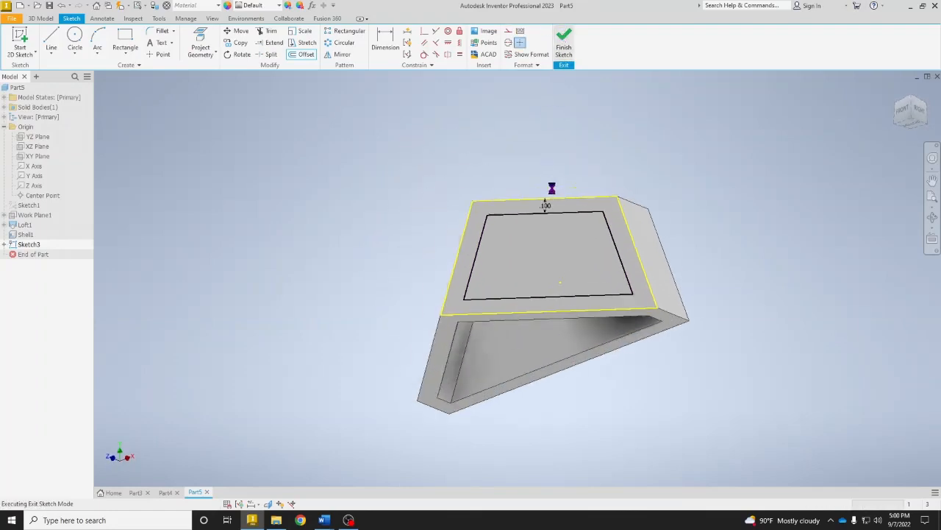
Start a 2D sketch on the other sloping face beside the body's point and project that face's edges into it.
left_click_drag(909, 112, 880, 113)
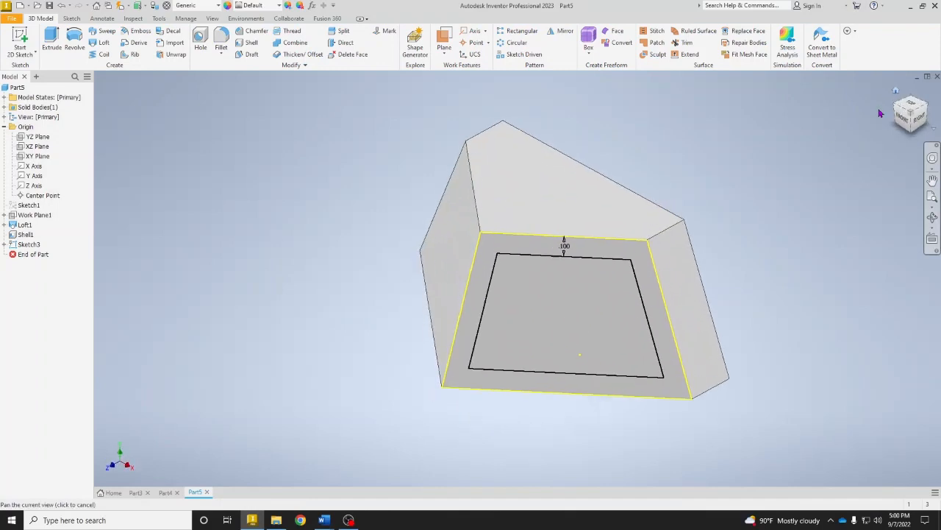
left_click(448, 233)
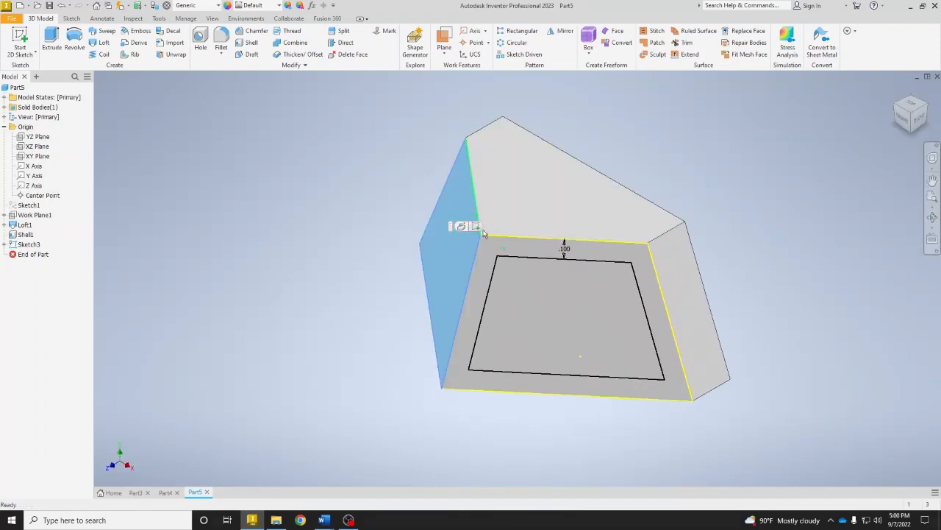
left_click(476, 227)
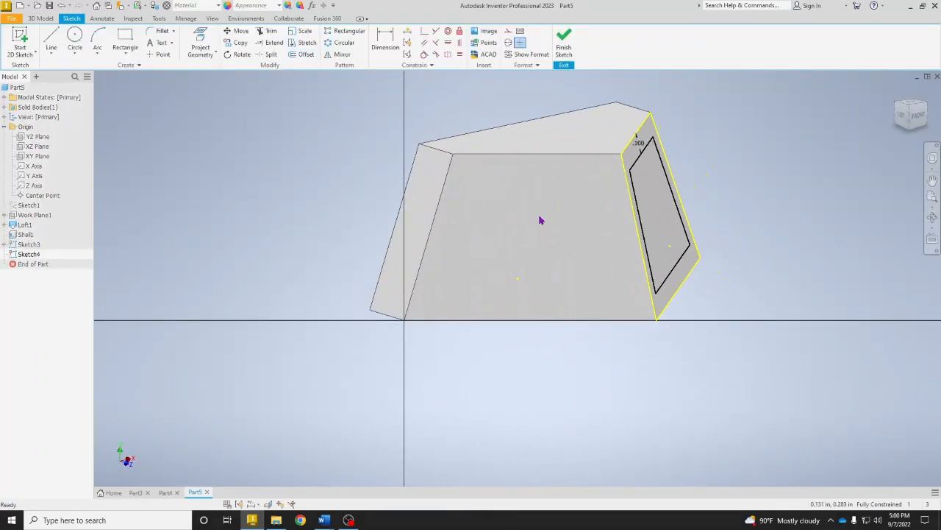
left_click(200, 41)
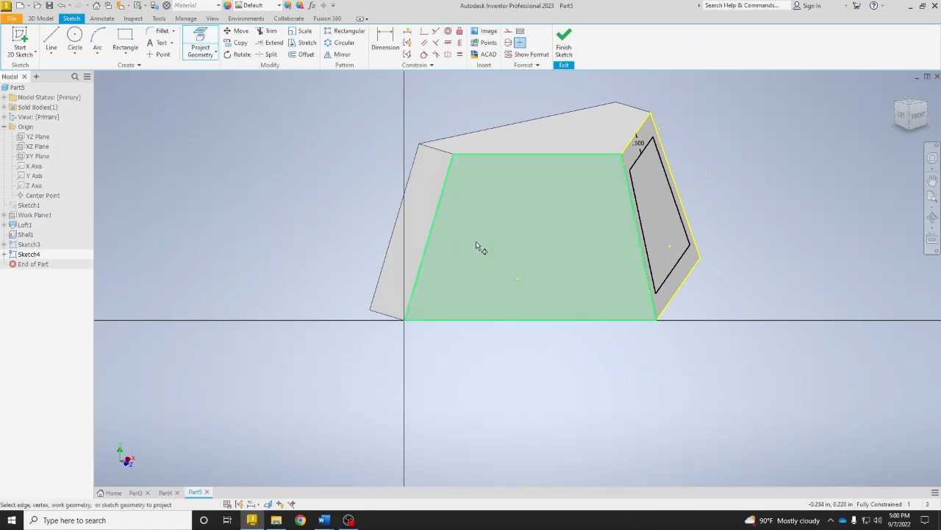
left_click(478, 247)
Offset the second face's projected outline inward by .1 in and finish its sketch.
left_click(302, 55)
left_click(506, 156)
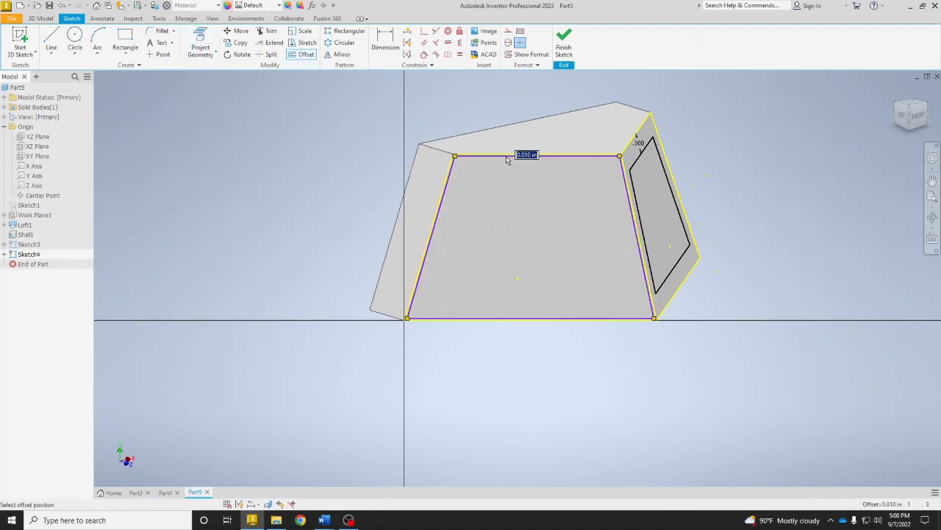
type(".1")
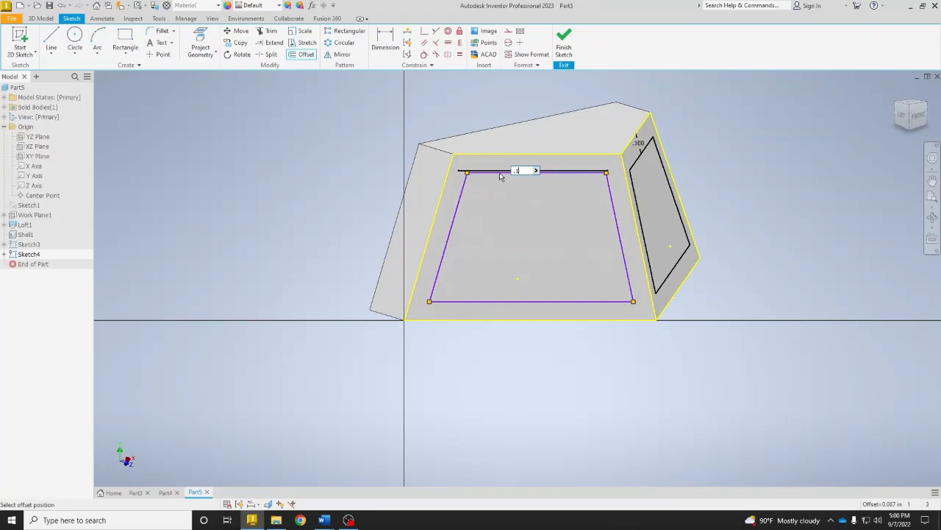
key("Return")
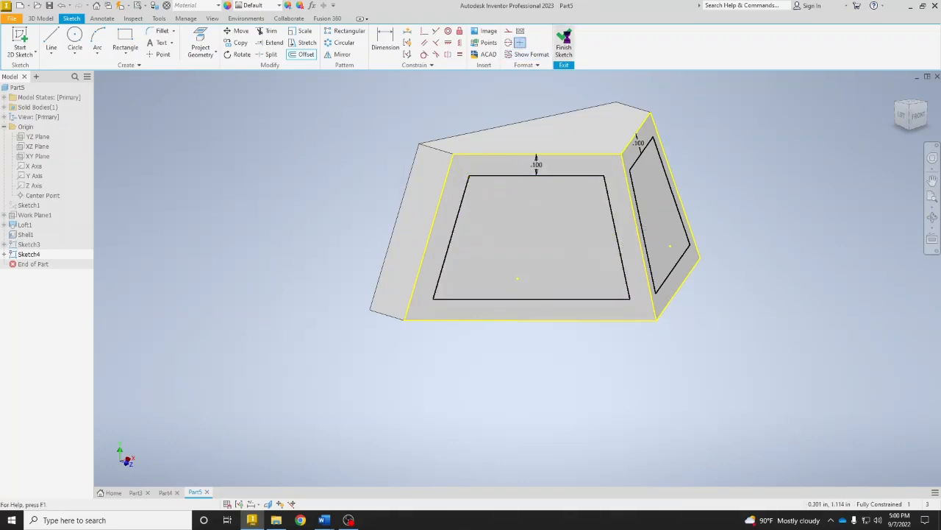
left_click(566, 39)
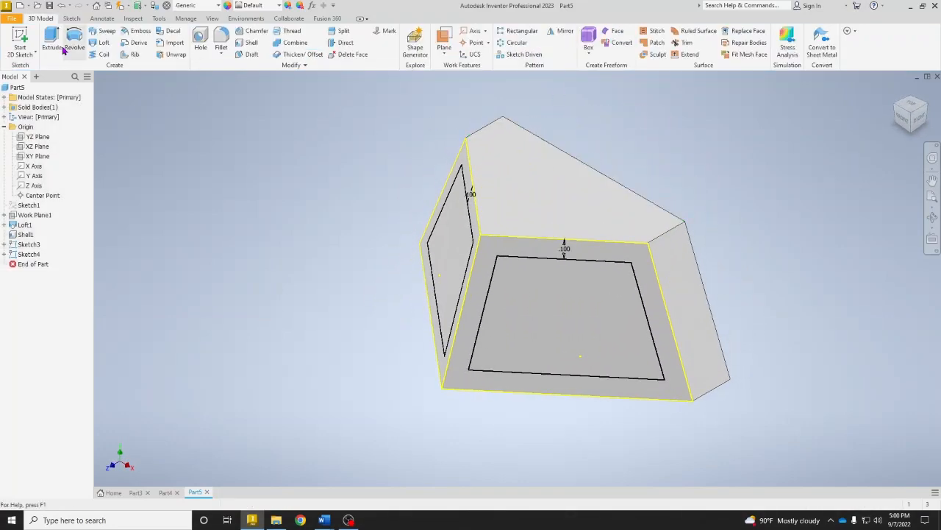
Extrude the inner trapezoid of Sketch3 as a cut .05 in deep into the first sloping face.
left_click(63, 49)
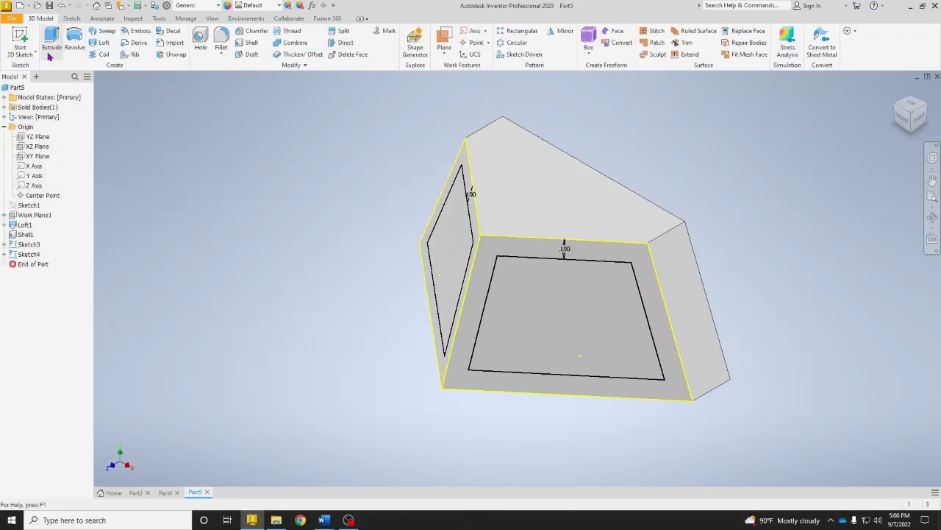
left_click(526, 313)
key("BackSpace")
type(".0")
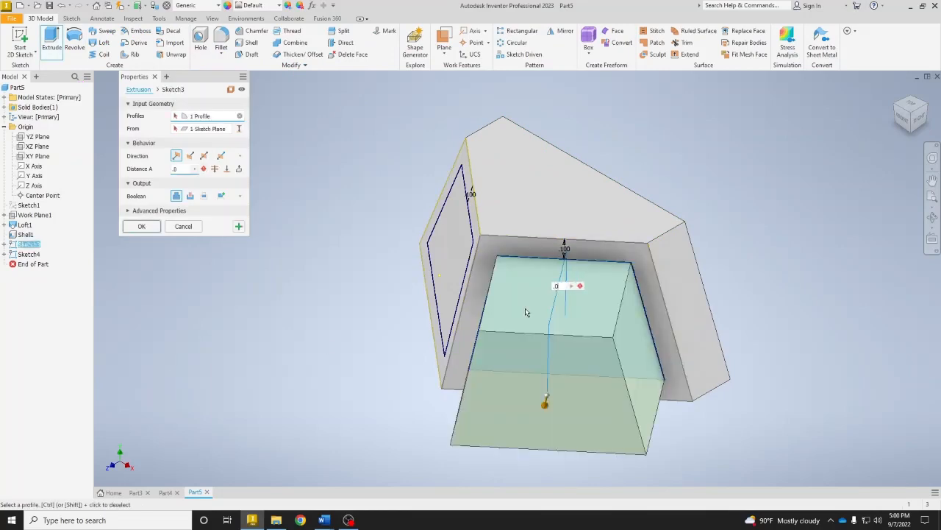
type("5")
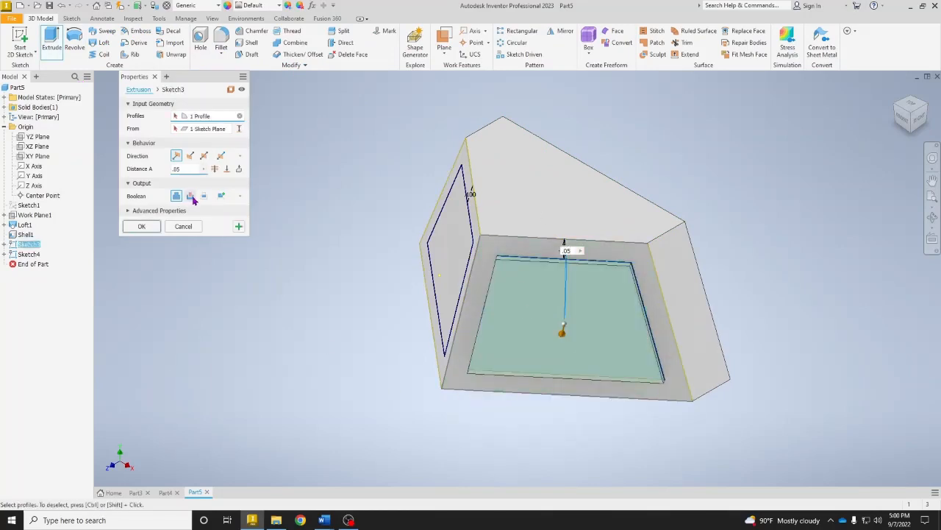
left_click(191, 197)
left_click(147, 227)
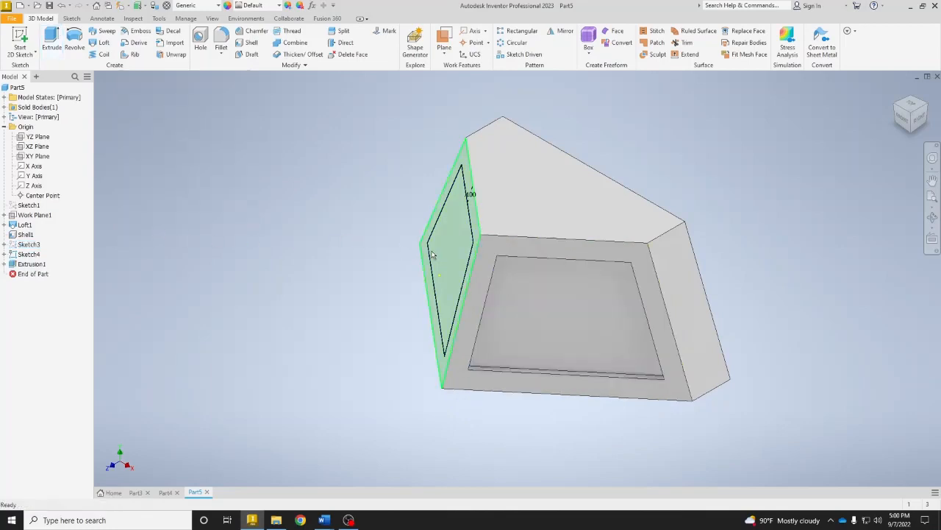
Extrude the inner trapezoid of Sketch4 as a .05 in deep cut into the adjacent sloping face.
key("e")
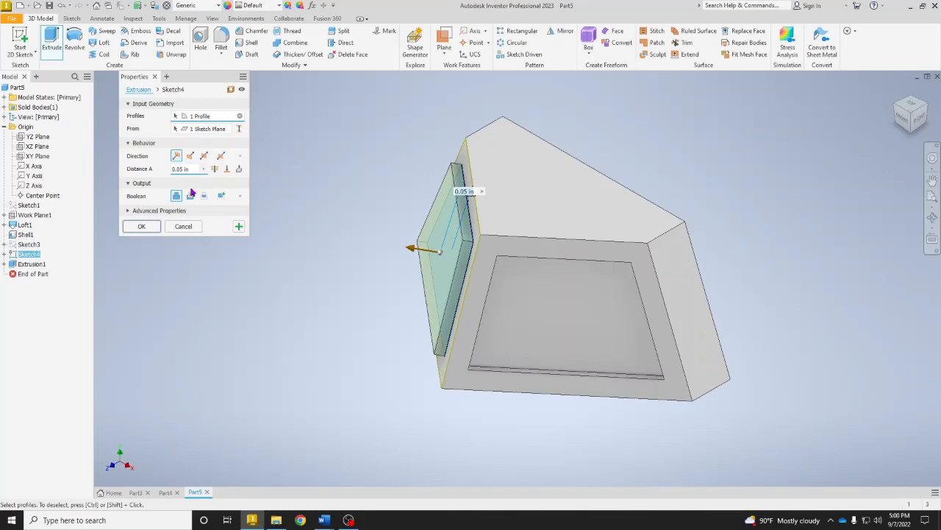
left_click(191, 195)
left_click(141, 226)
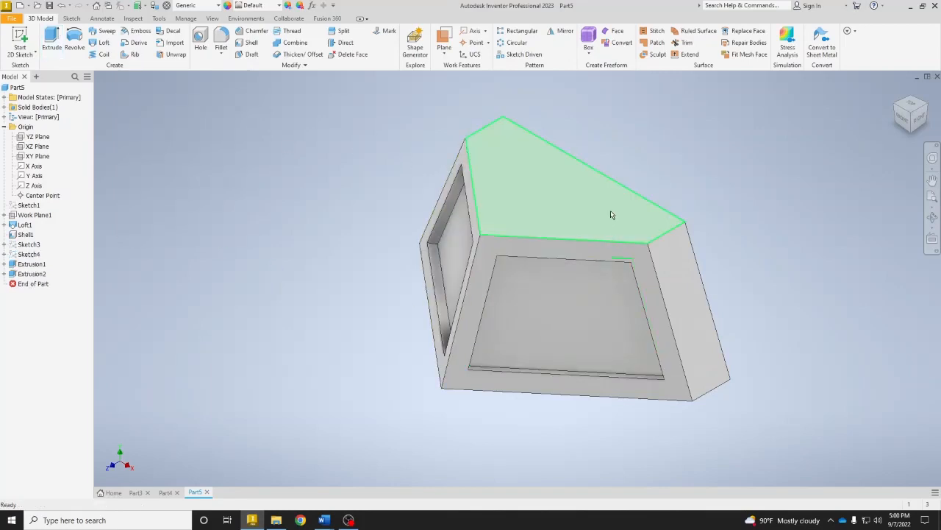
Start a 2D sketch on the large trapezoidal face at the back of the part.
left_click(916, 122)
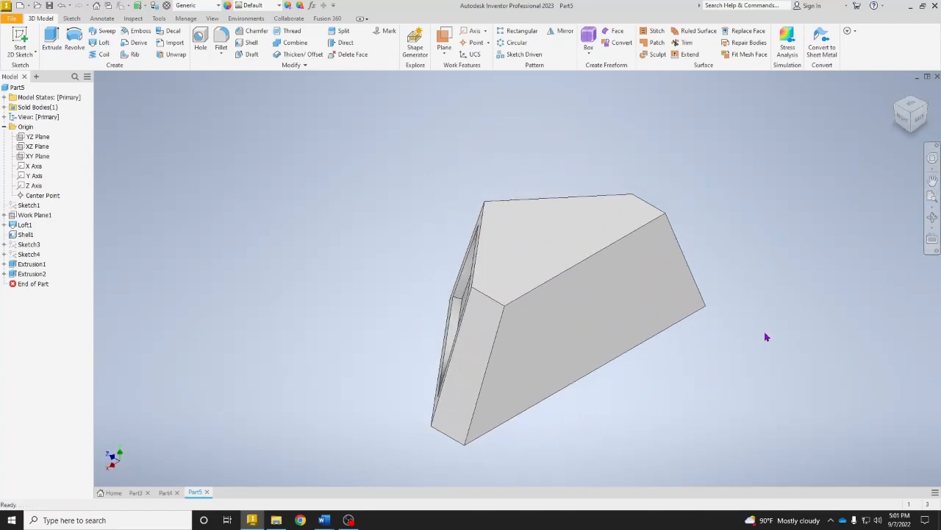
left_click(598, 298)
left_click(628, 290)
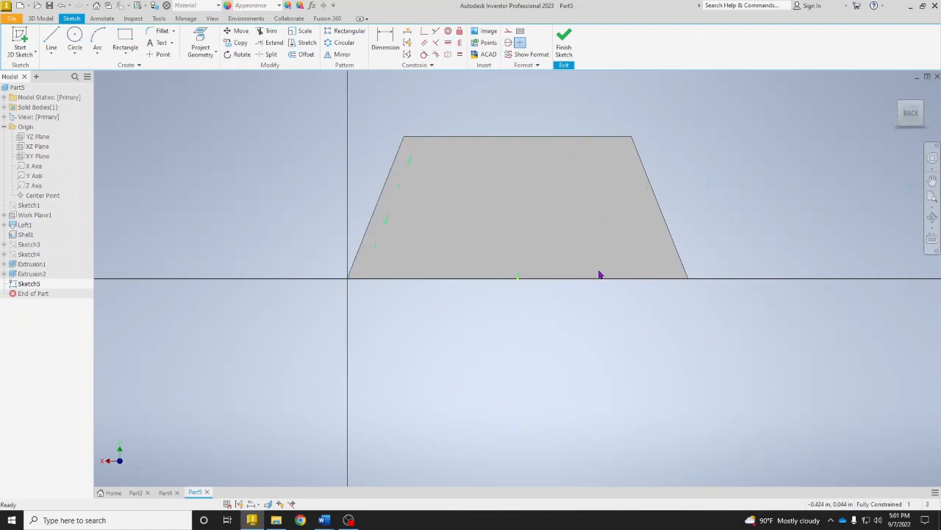
Draw three circles on the back face: one about .34 in wide near the upper middle and one about .16 in wide near each lower corner.
left_click(74, 38)
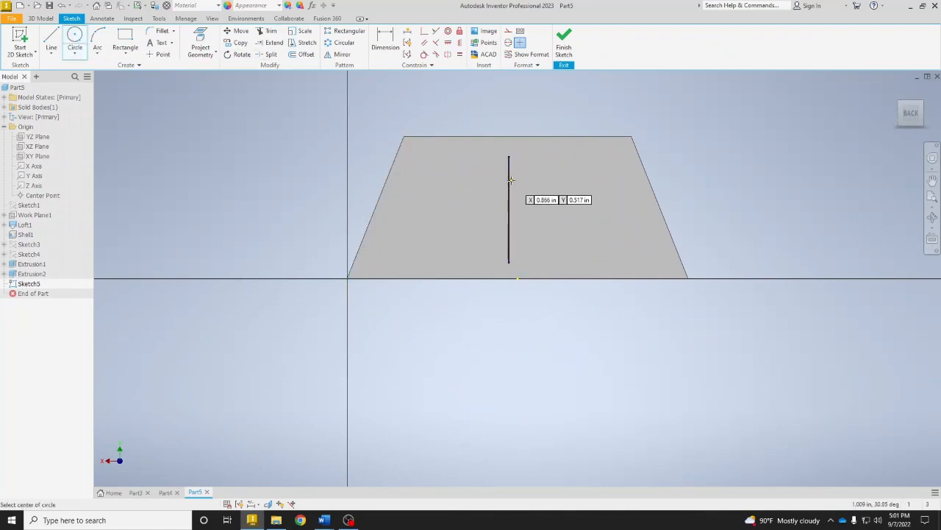
left_click(509, 176)
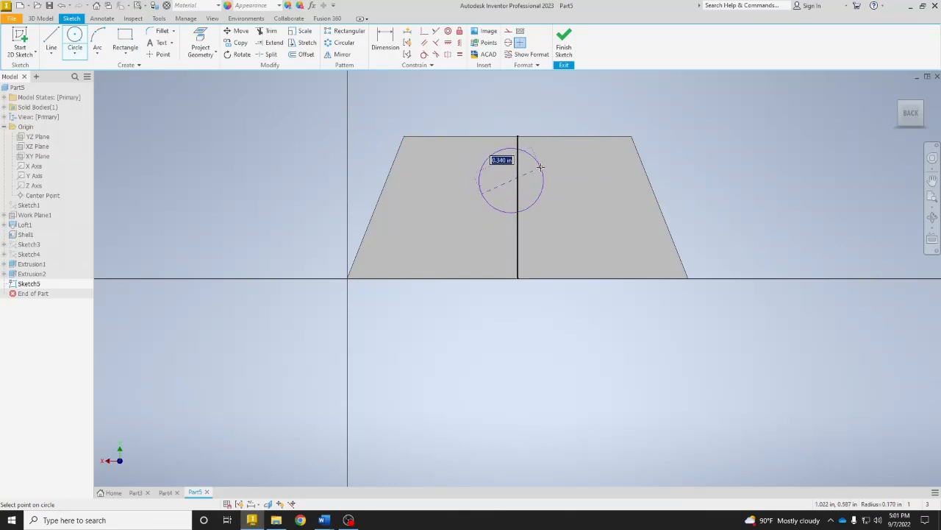
left_click(534, 158)
left_click(613, 251)
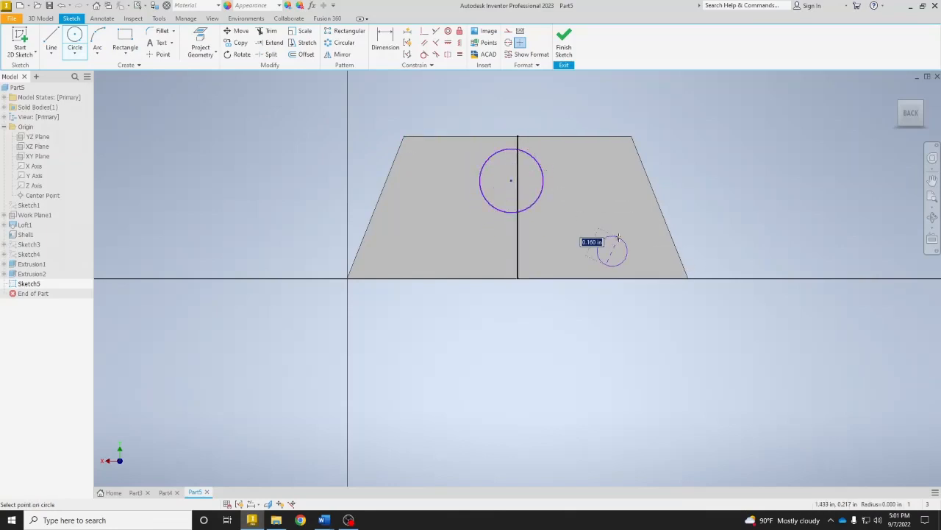
left_click(626, 246)
left_click_drag(518, 249, 422, 261)
left_click(416, 251)
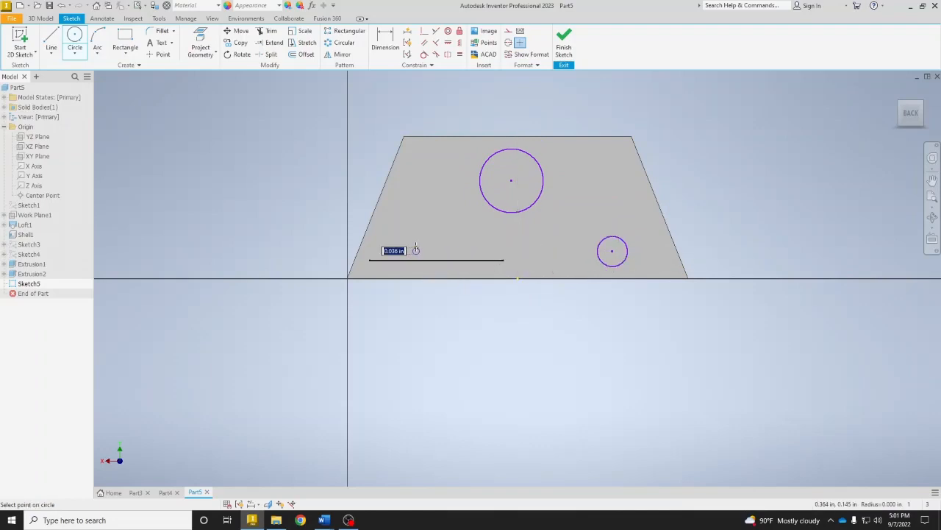
left_click(431, 256)
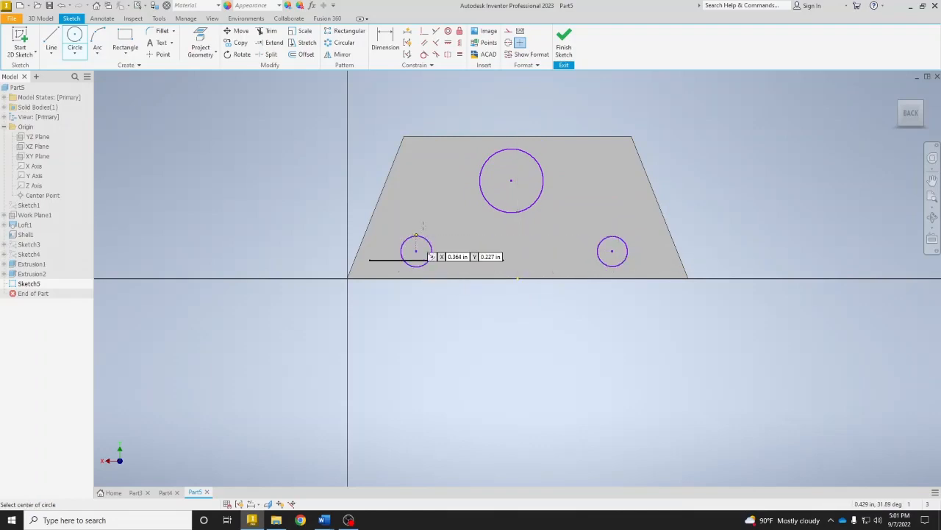
Apply Equal constraints to give all three circles the size of the lower left one.
left_click(460, 54)
left_click(420, 238)
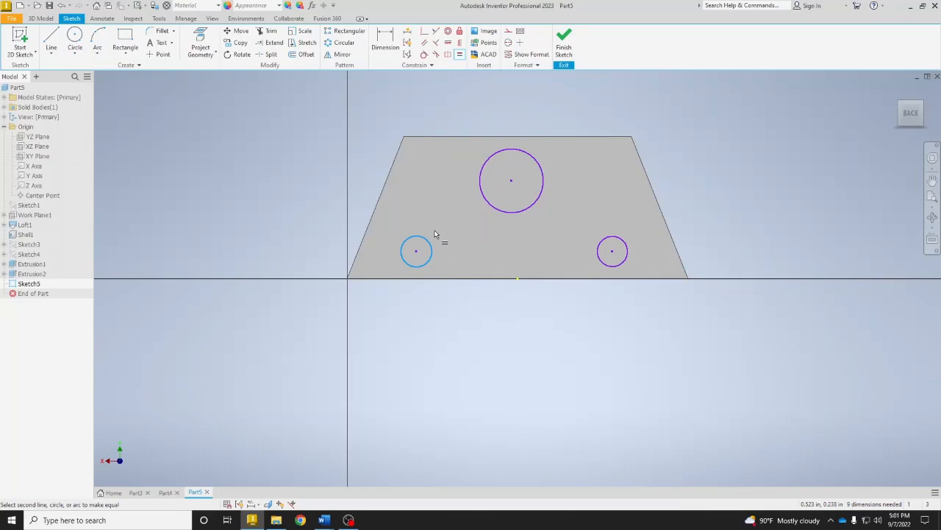
left_click(489, 209)
left_click(525, 195)
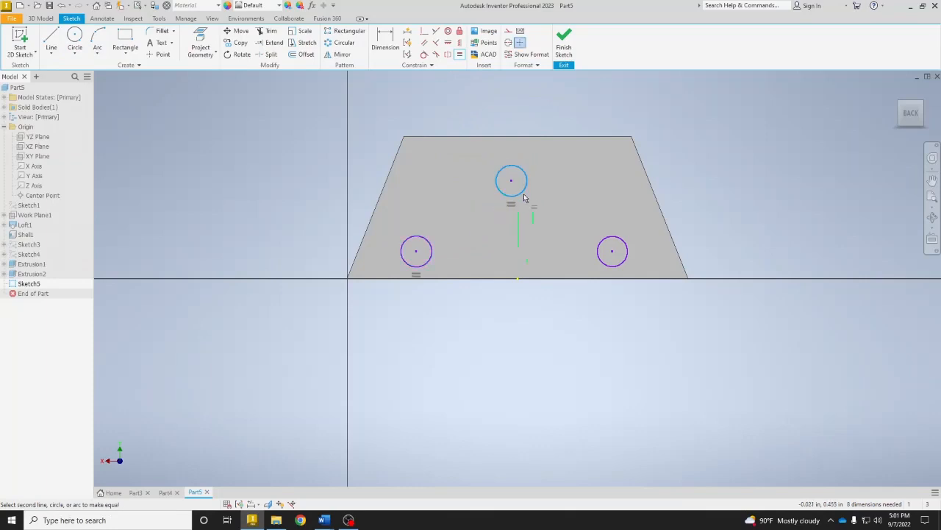
left_click(607, 250)
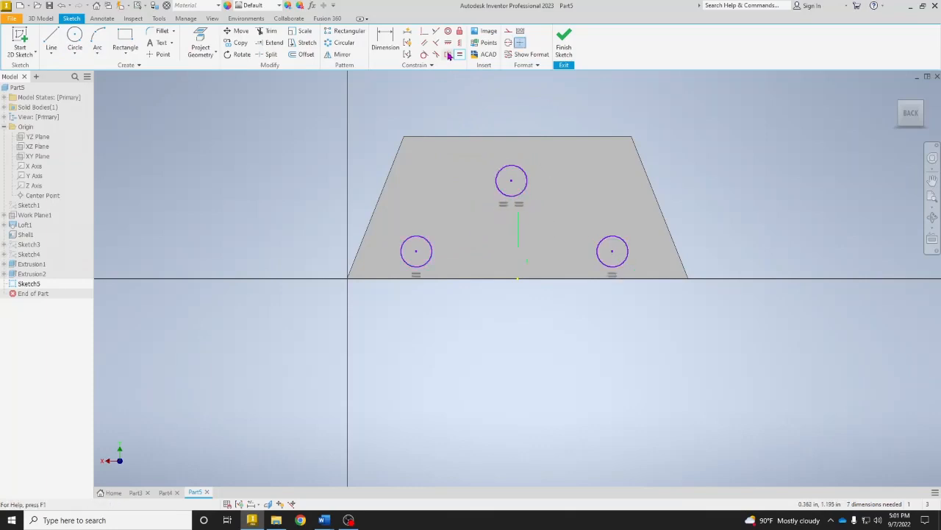
Dimension the vertical distance between the lower left circle's center and the upper circle's center as .5 in.
left_click(390, 42)
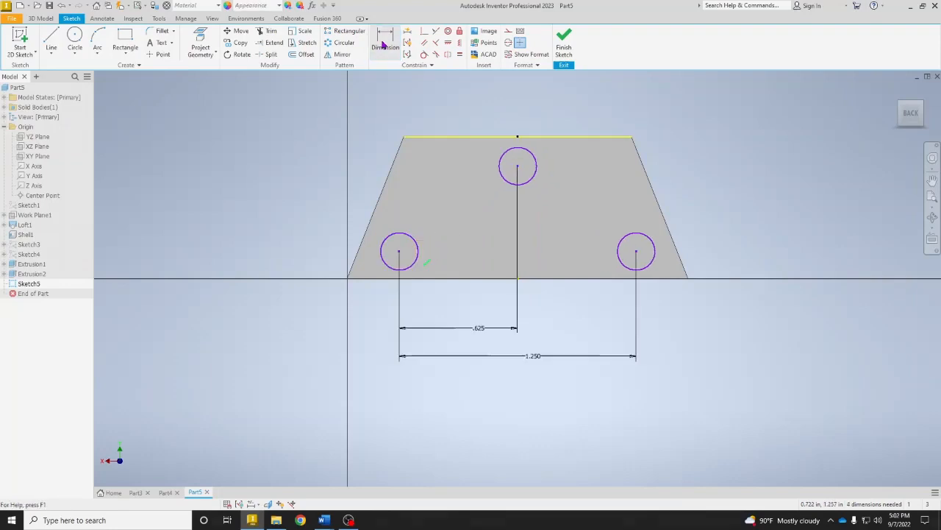
left_click(420, 253)
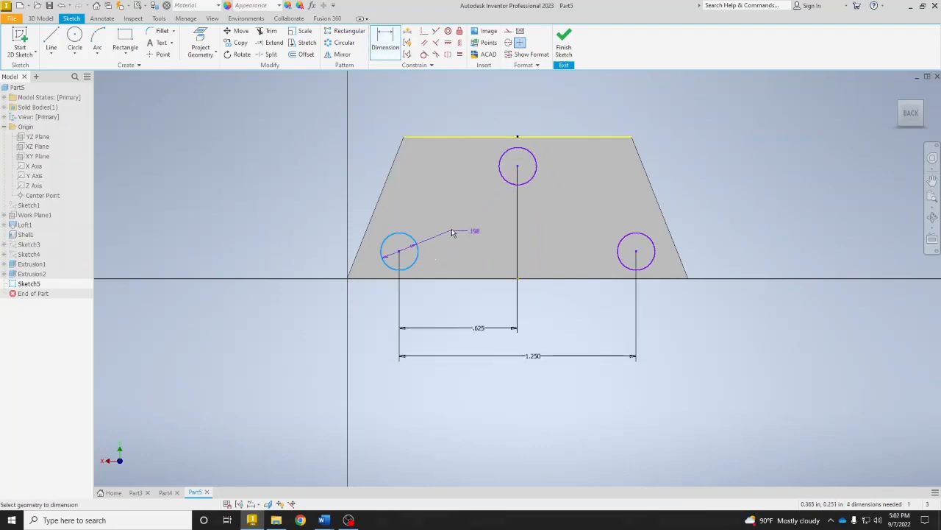
left_click(499, 173)
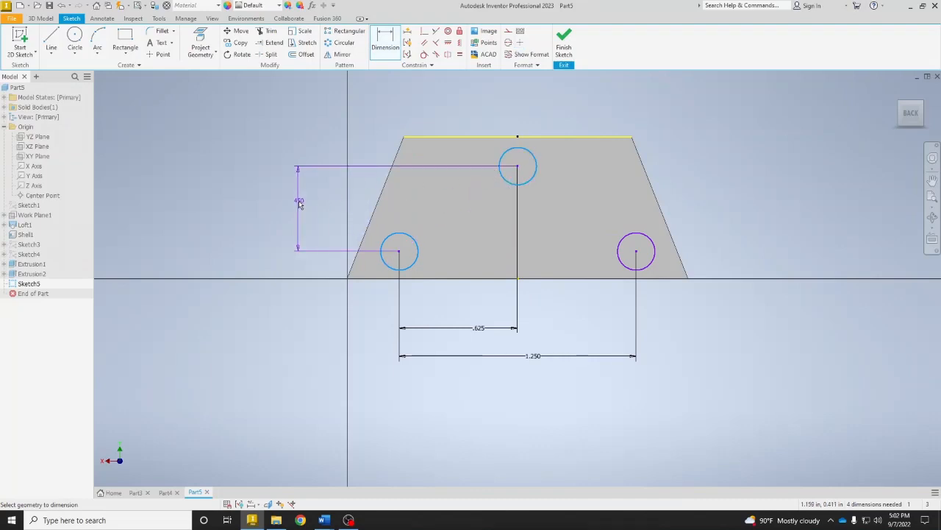
left_click(292, 204)
type(".")
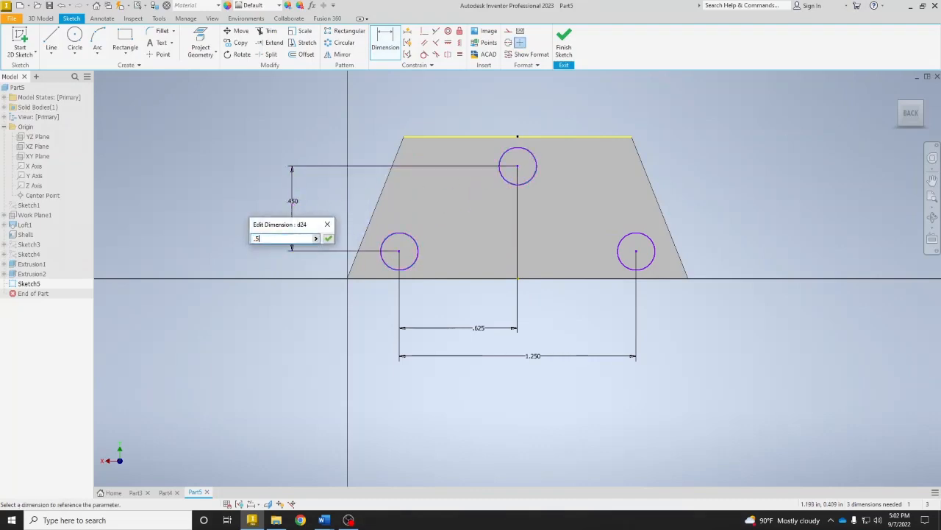
type("5")
key("Return")
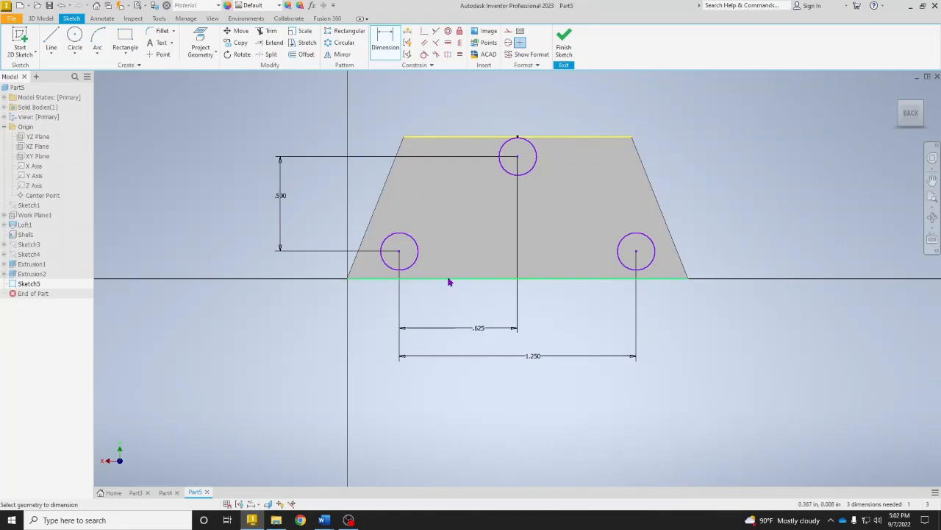
Dimension the height of the lower left circle's center above the back face's bottom edge as .125 in.
left_click(412, 265)
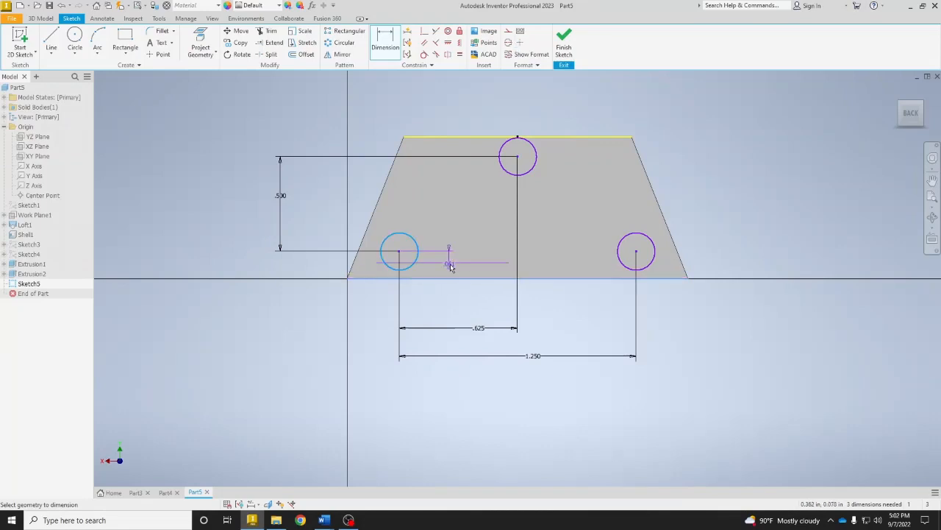
key("Escape")
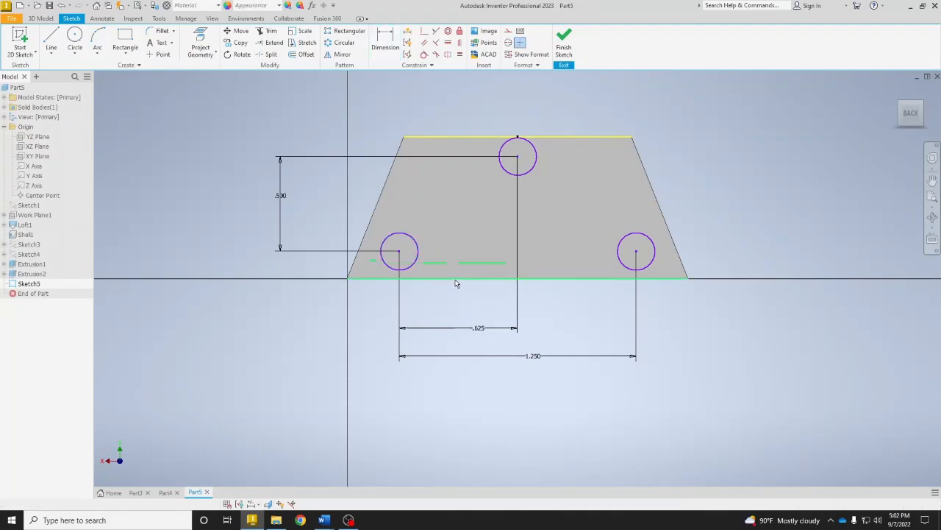
key("d")
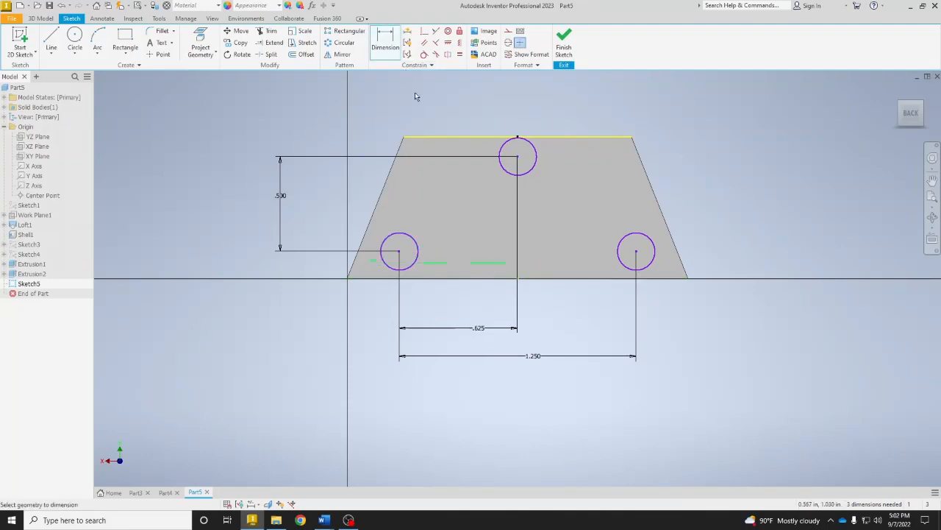
left_click(437, 278)
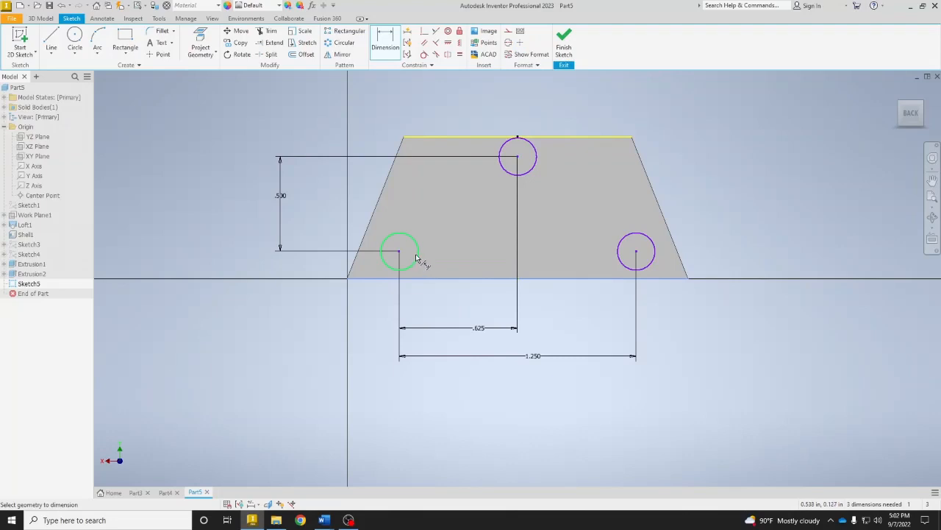
left_click(416, 258)
left_click(454, 315)
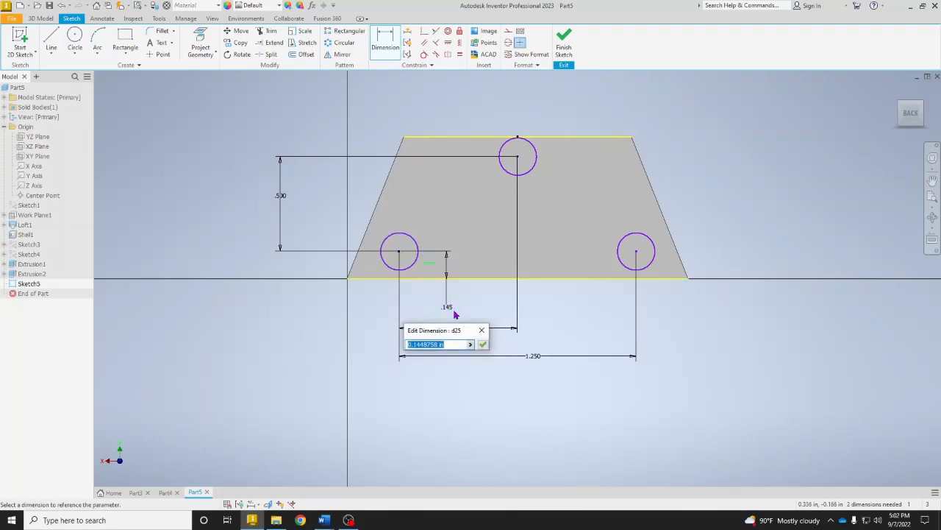
key("BackSpace")
type(".125")
key("Return")
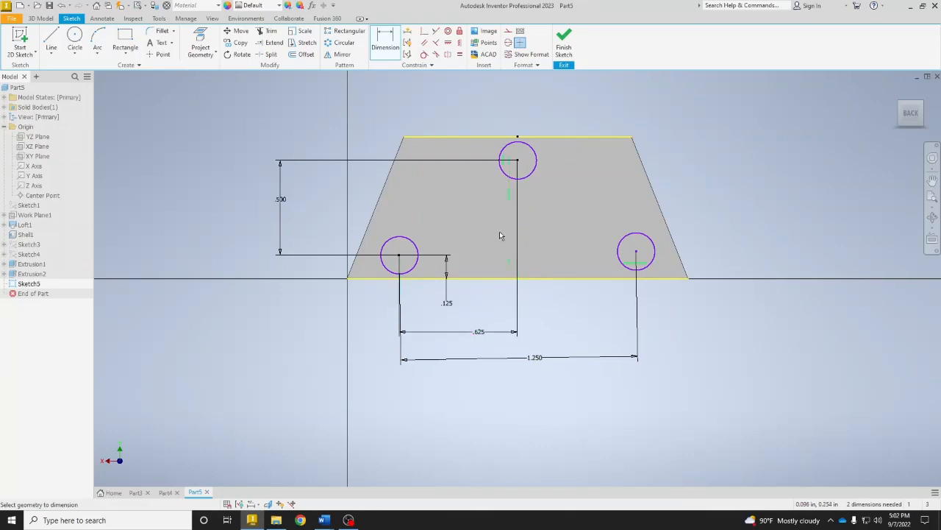
Dimension the lower left circle's diameter as .125 in.
left_click(394, 242)
left_click(316, 199)
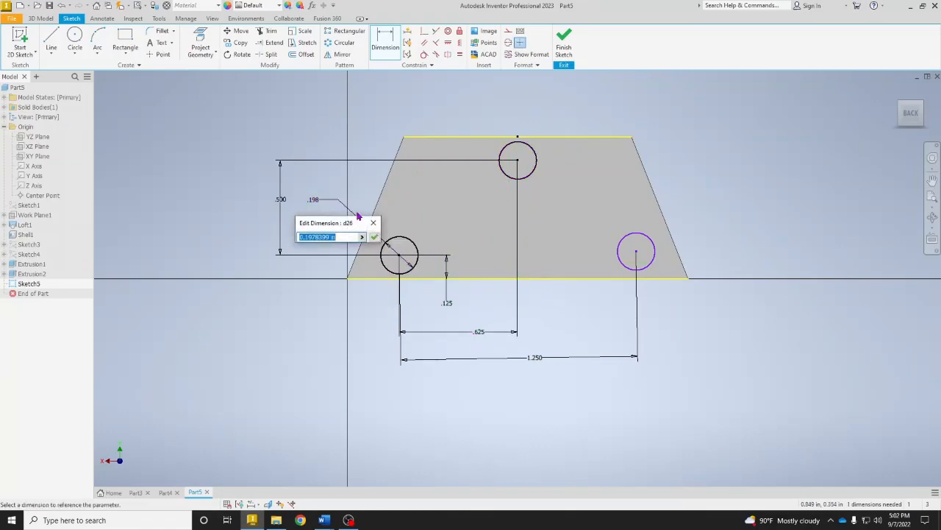
type(".125")
key("Return")
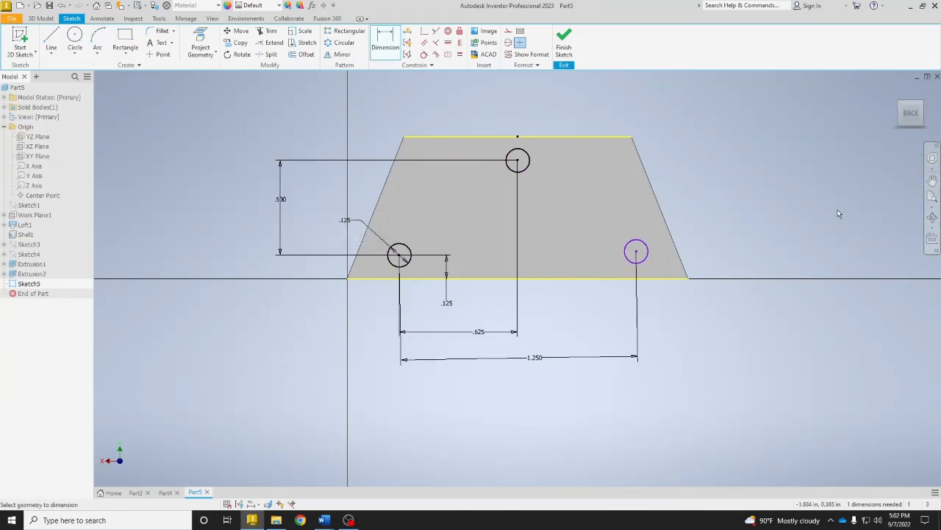
left_click(628, 262)
key("Escape")
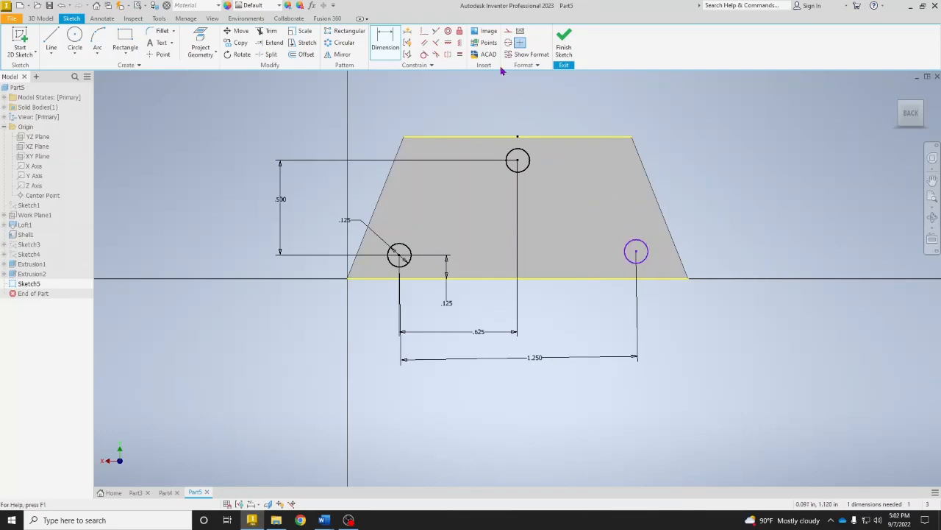
Apply a Horizontal constraint between the center points of the two lower circles on the back face.
left_click(446, 46)
left_click(399, 255)
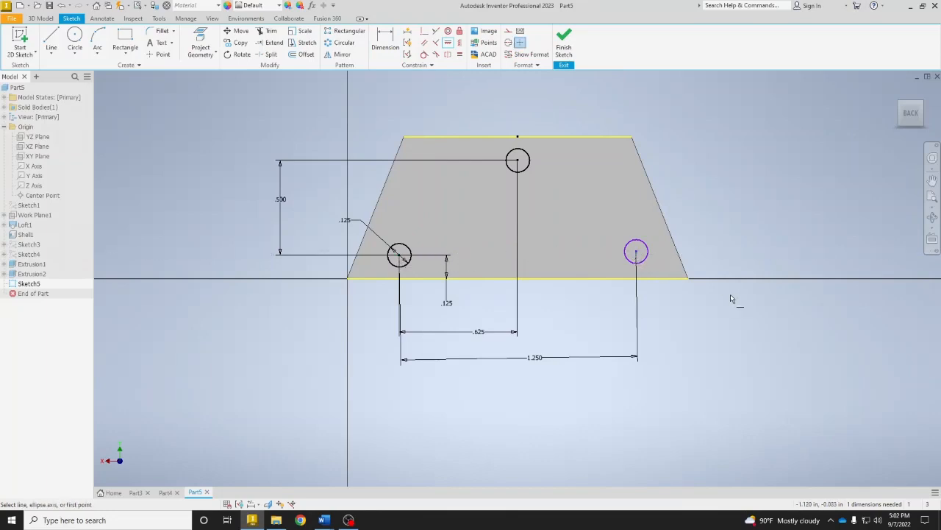
left_click(400, 256)
right_click(702, 226)
left_click(740, 222)
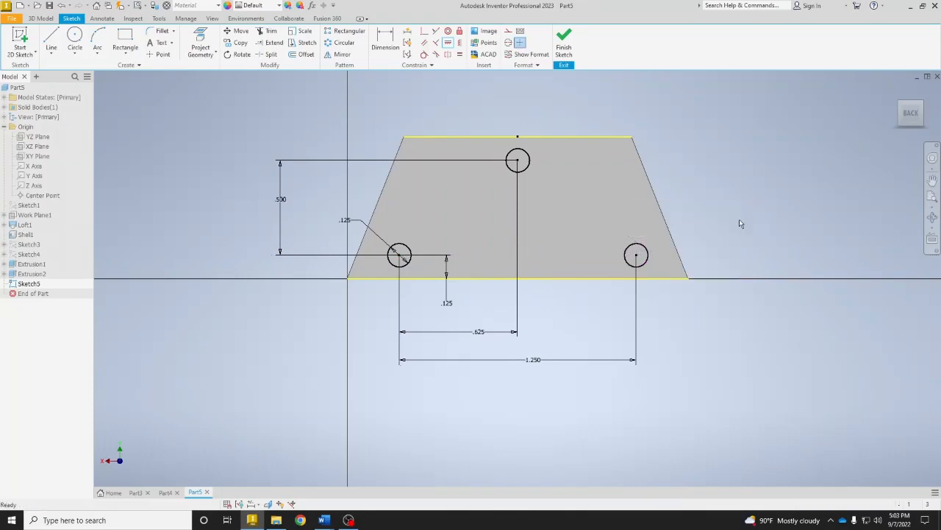
Finish the sketch and extrude all three circles .125 in outward from the back face as joined pegs.
left_click(563, 46)
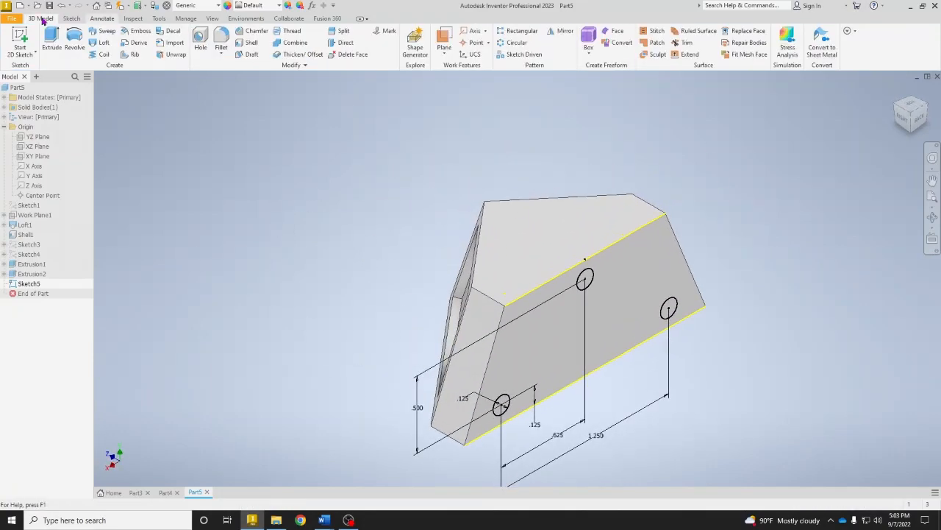
left_click(51, 40)
left_click(503, 406)
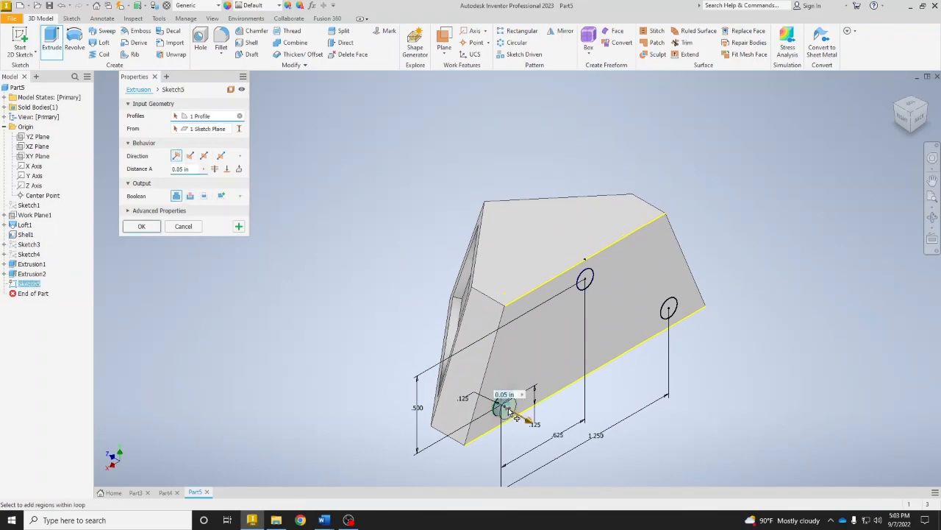
left_click(588, 276)
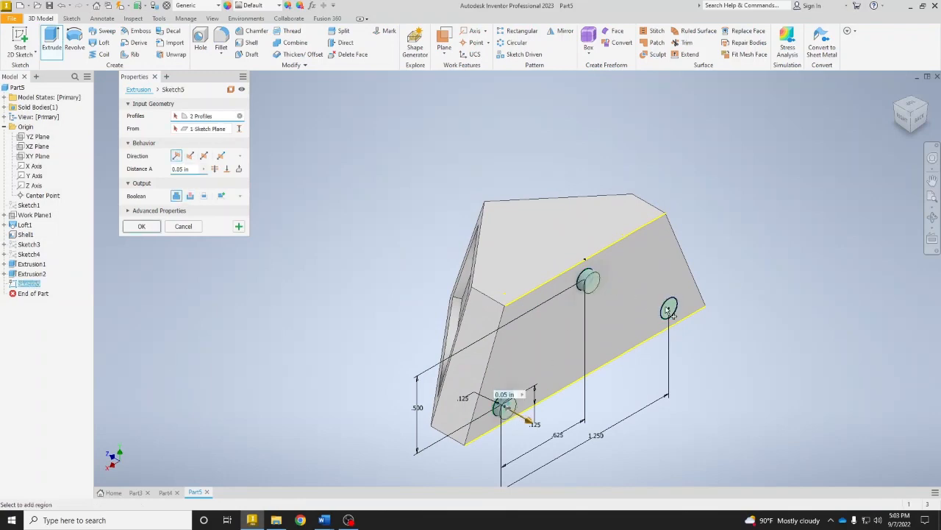
left_click(668, 310)
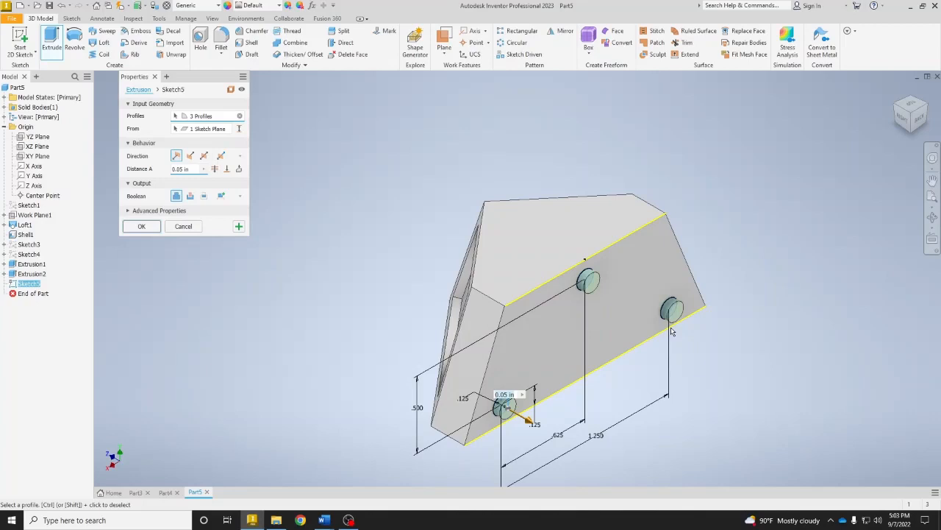
type(".125")
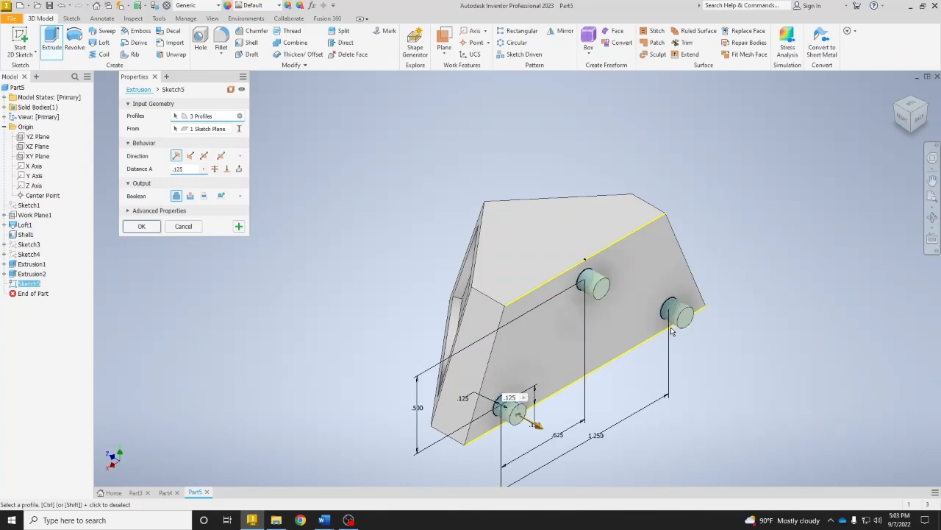
key("Return")
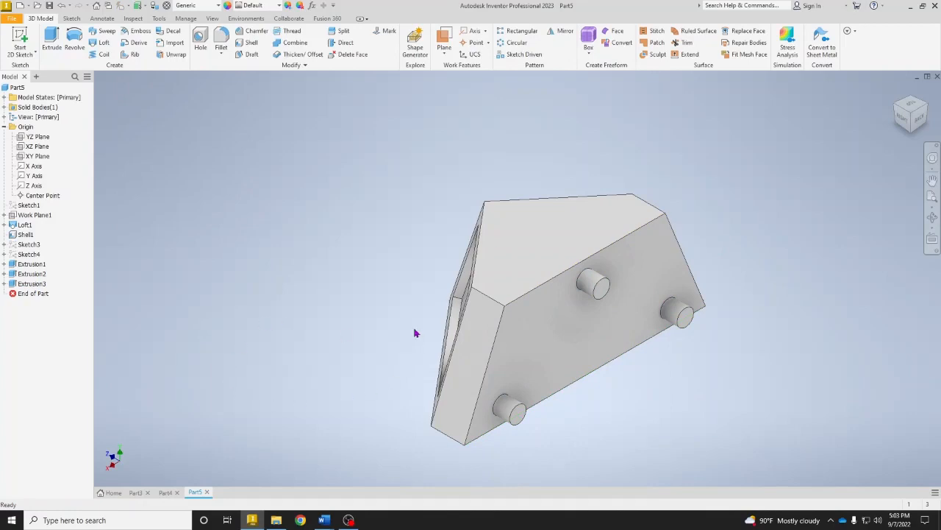
left_click_drag(895, 103, 7, 299)
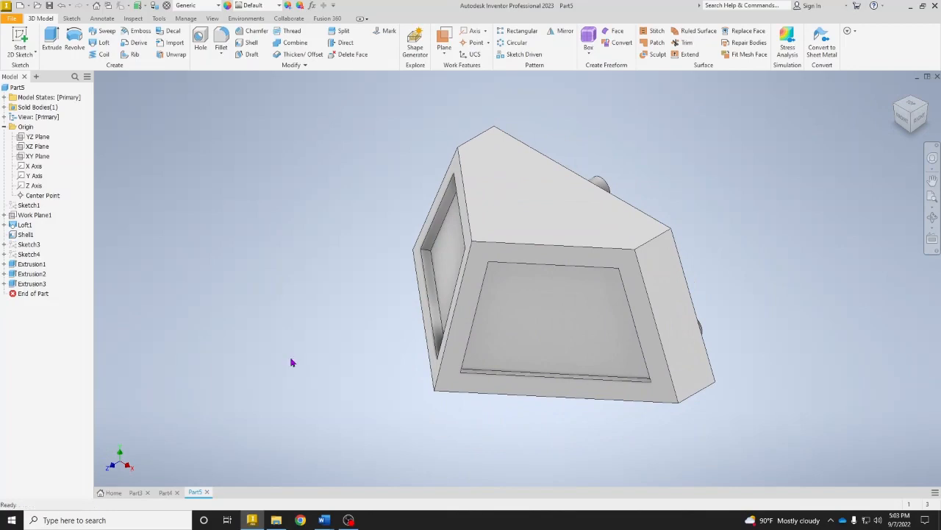